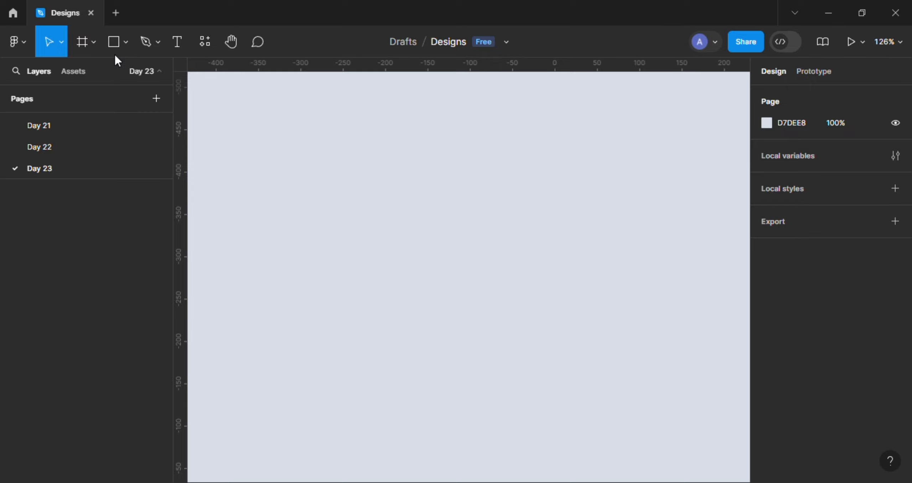
Draw a frame on the empty canvas and set its size to 369 wide by 145 high
click(90, 41)
click(81, 73)
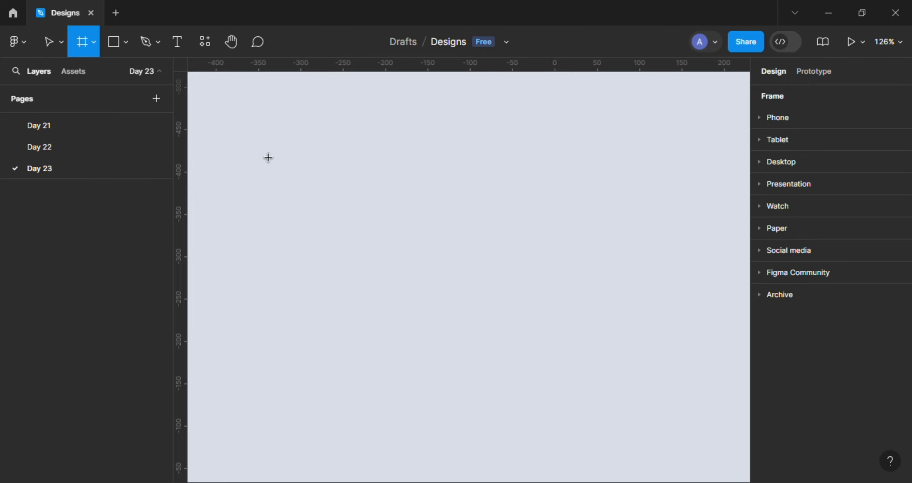
drag(280, 183, 604, 312)
click(790, 171)
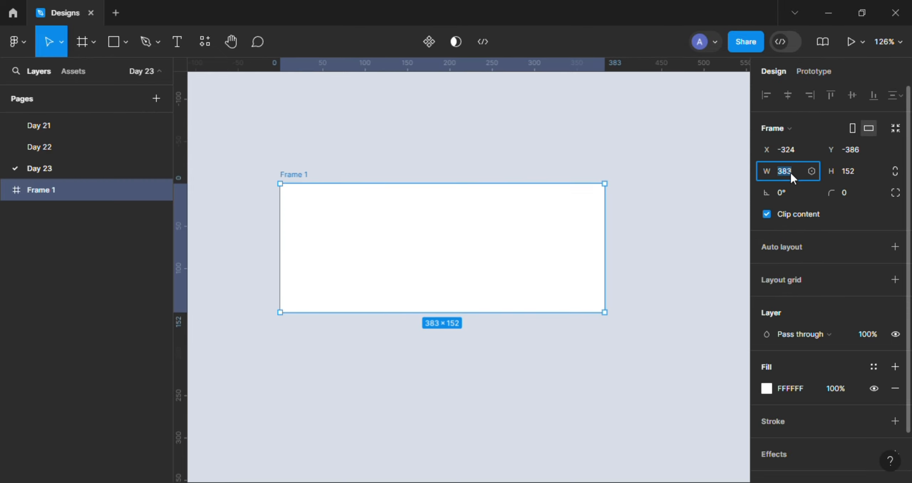
text(369)
click(855, 170)
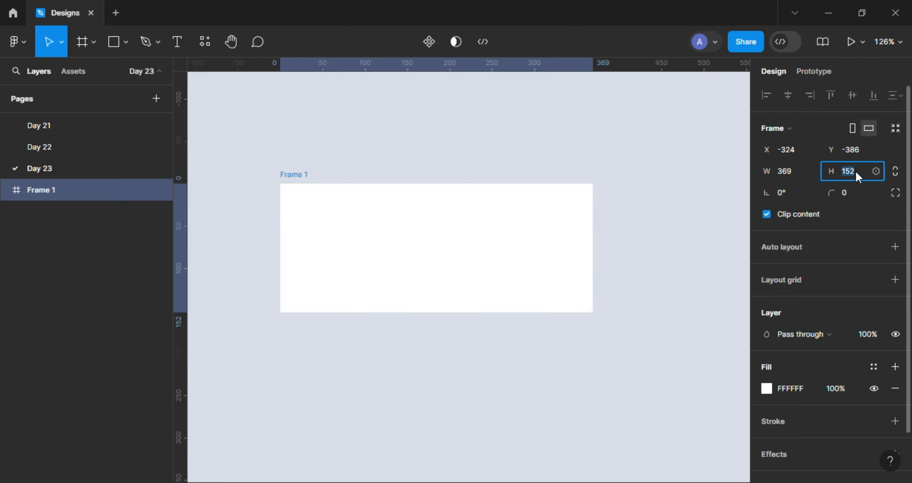
text(145)
key(Return)
scroll(484, 163, up, 1)
Set the frame's corner radius to 200
click(855, 196)
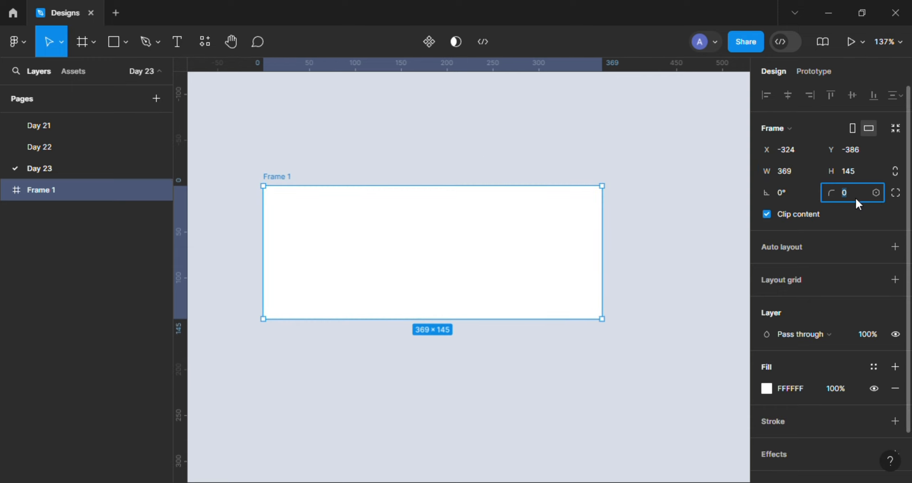
text(200)
key(Return)
scroll(498, 189, up, 1)
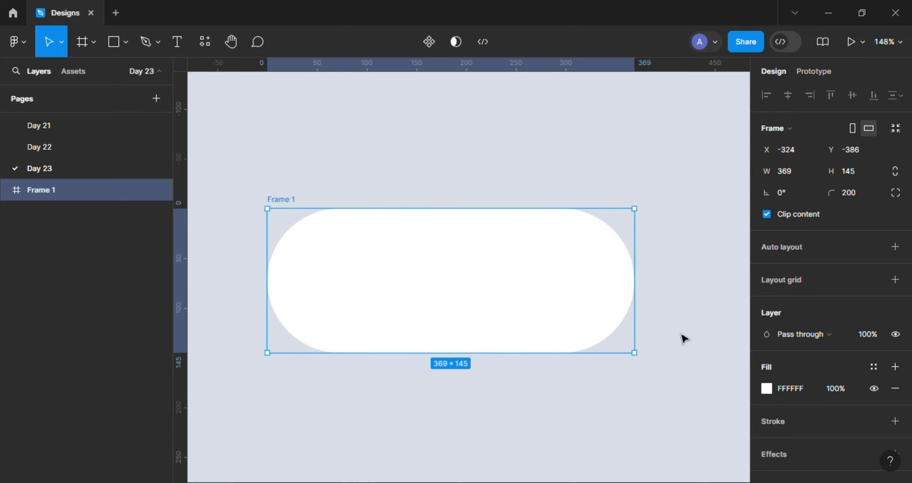
Change the frame's fill colour to 367AB4
click(766, 389)
scroll(441, 173, right, 5)
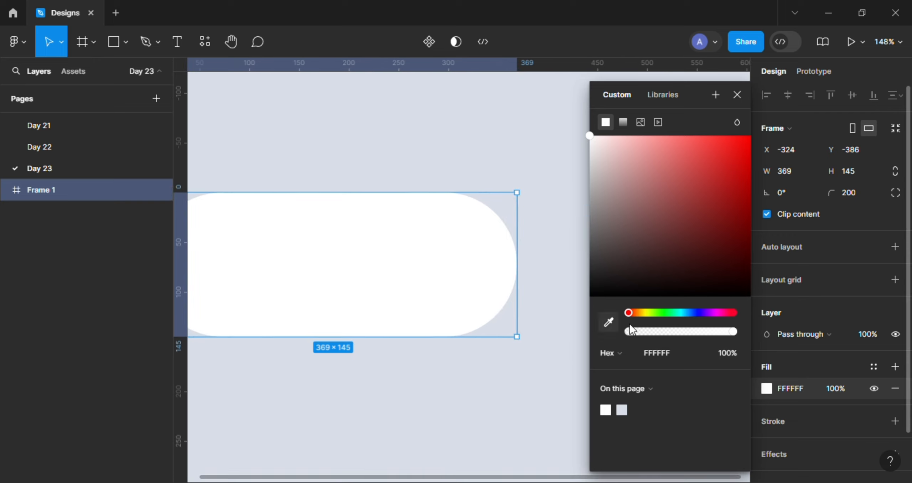
click(687, 354)
key(BackSpace)
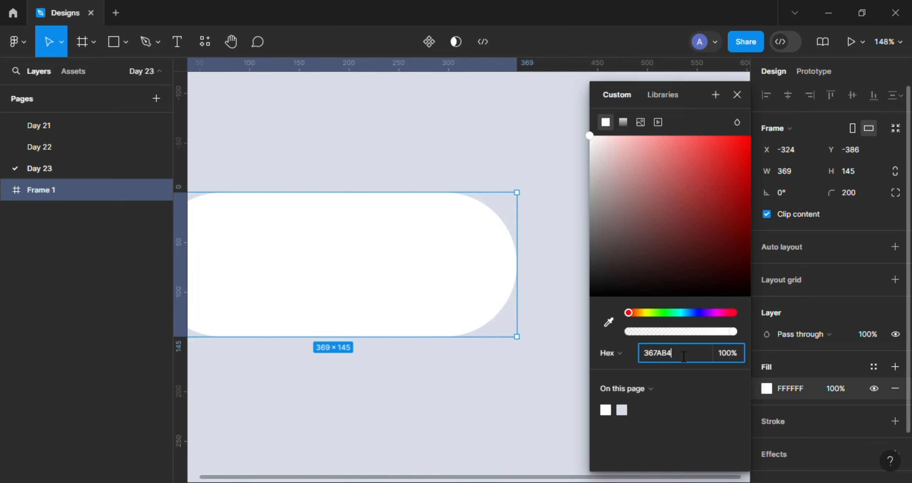
key(Return)
click(737, 95)
scroll(450, 161, down, 1)
drag(449, 161, 535, 205)
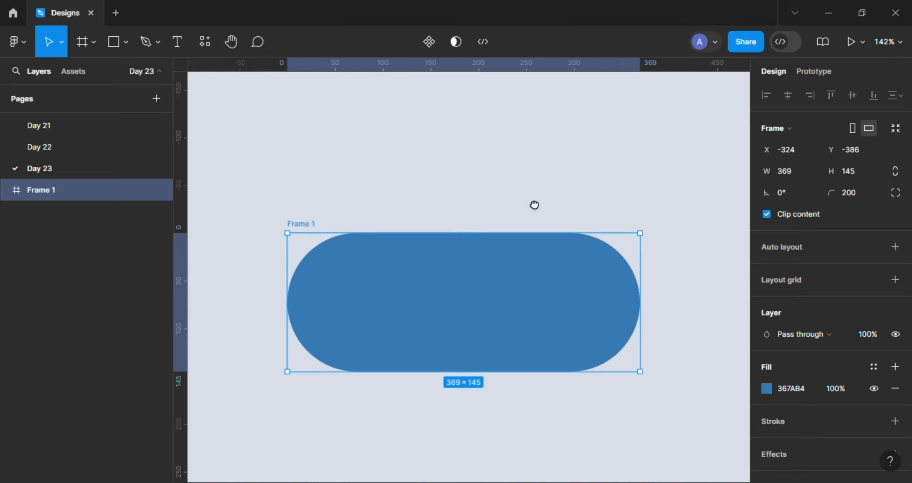
Rename the frame as Sun and deselect it
double_click(52, 191)
text(Su)
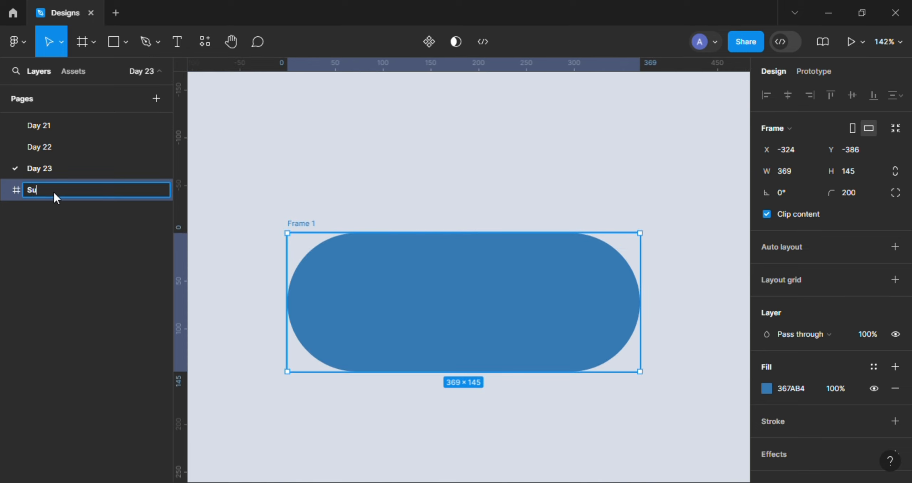
text(n)
key(Return)
click(329, 195)
scroll(329, 181, up, 2)
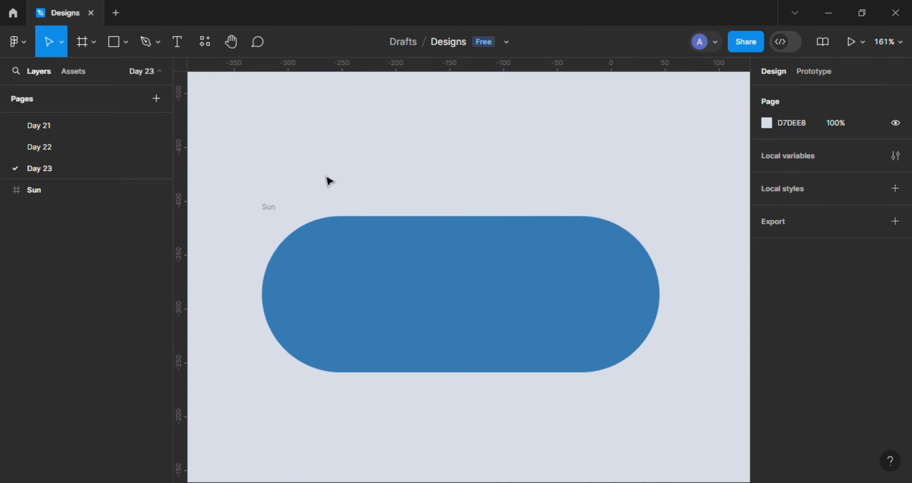
Draw a circle about 139.5 in diameter inside the blue frame and move it to the frame's left end
click(125, 42)
click(86, 122)
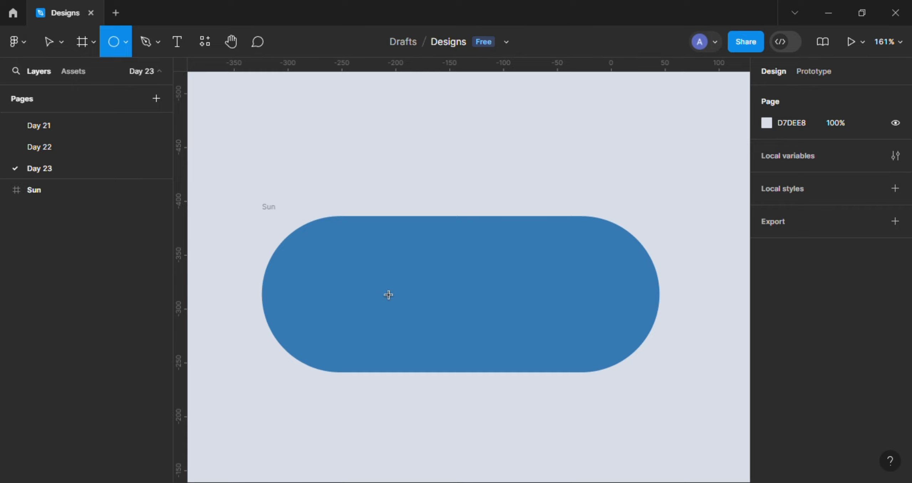
drag(388, 295, 442, 368)
drag(381, 279, 358, 291)
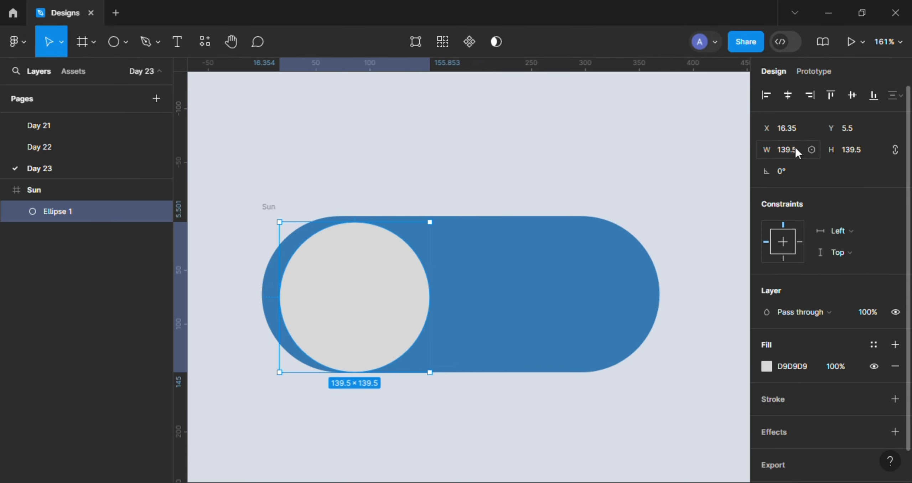
Resize the circle to 120 by 120 and centre it vertically at the left end of the frame
text(120)
key(Return)
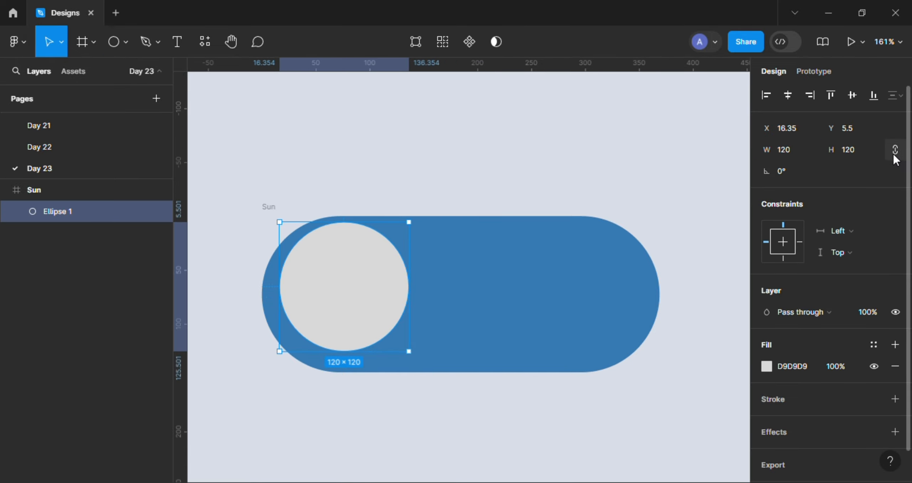
drag(360, 296, 358, 303)
scroll(380, 179, up, 1)
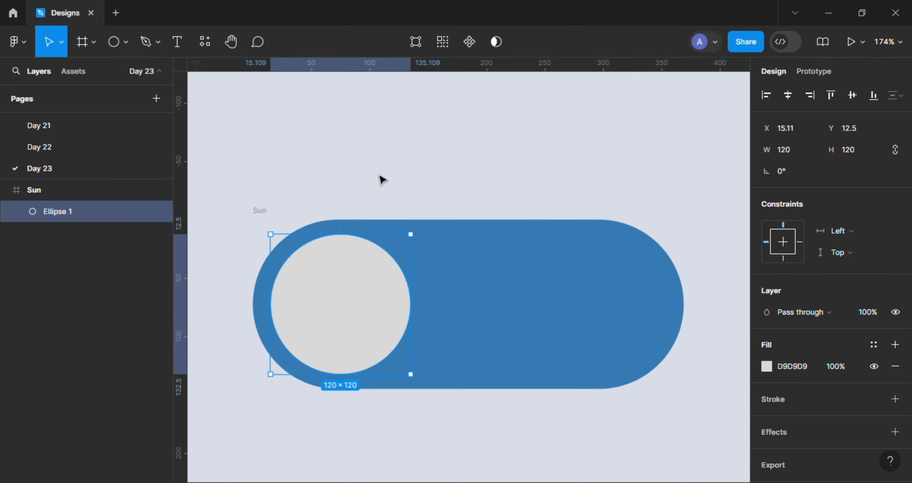
scroll(449, 198, down, 1)
Rename the ellipse layer as Sun
double_click(67, 214)
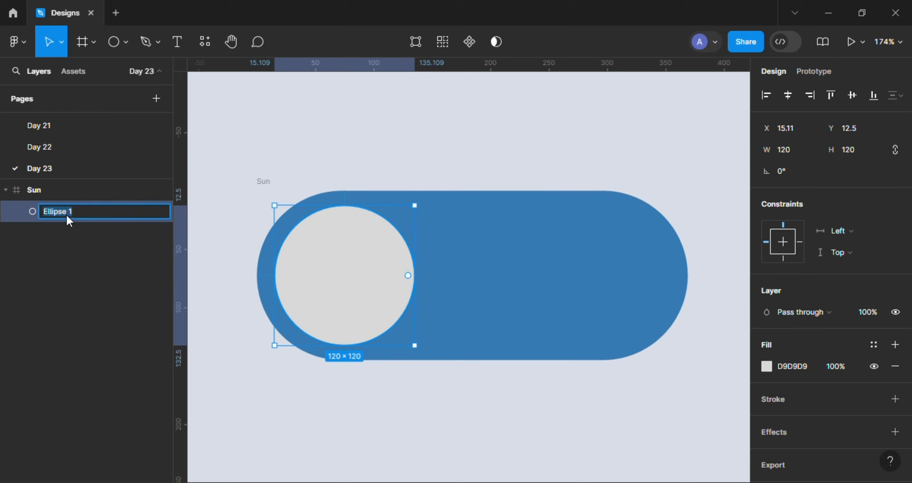
text(Sun)
key(Return)
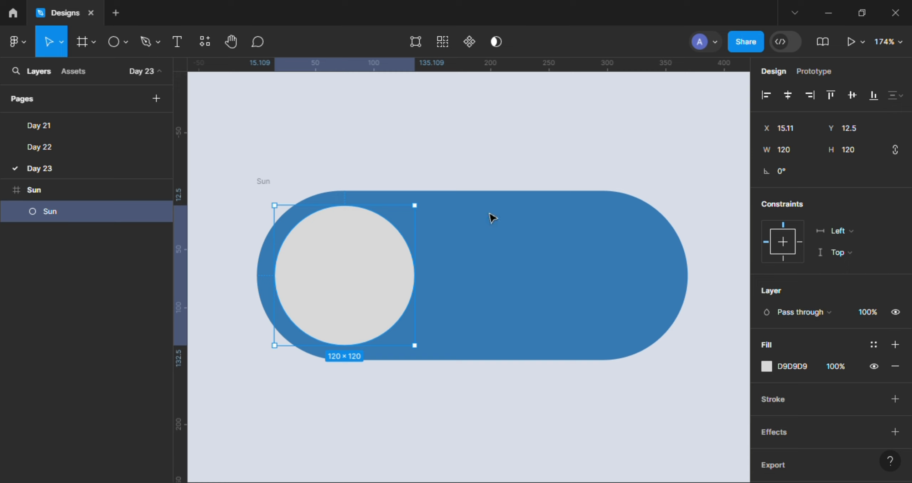
Change the circle's fill colour to F2C429
click(766, 367)
key(BackSpace)
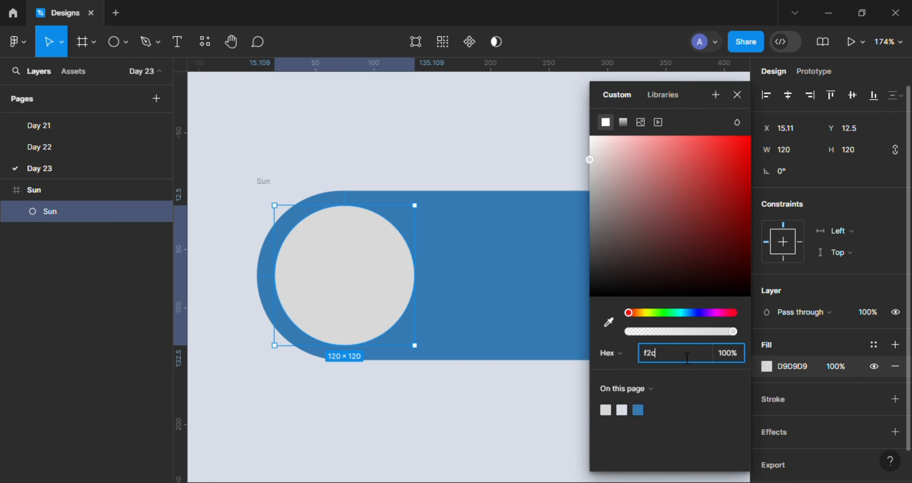
text(f2c429)
key(Return)
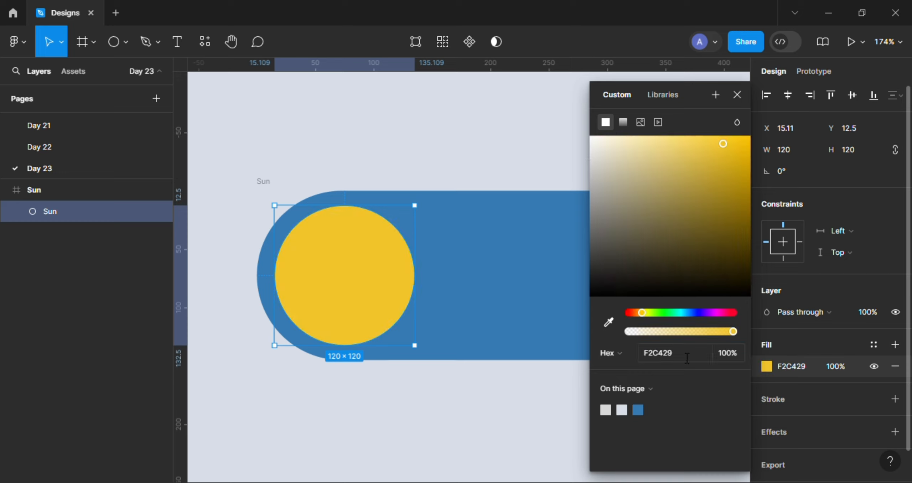
click(744, 96)
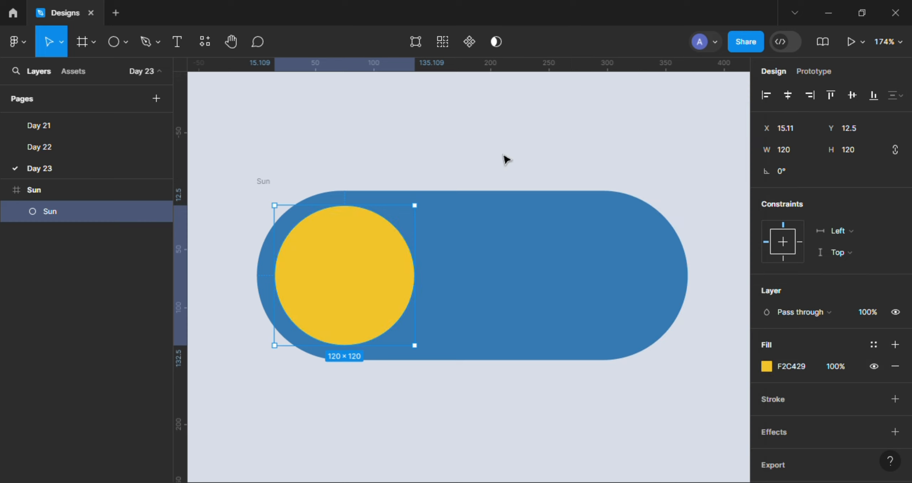
Add an inner shadow to the yellow circle with X 3, Y 4, blur 4 and spread 0
scroll(506, 159, right, 1)
click(827, 397)
scroll(825, 417, down, 2)
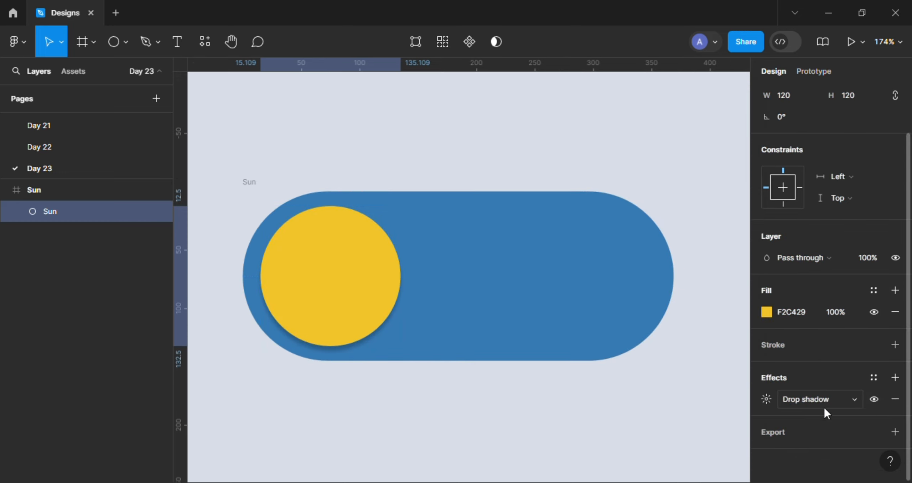
click(824, 406)
click(825, 387)
click(766, 399)
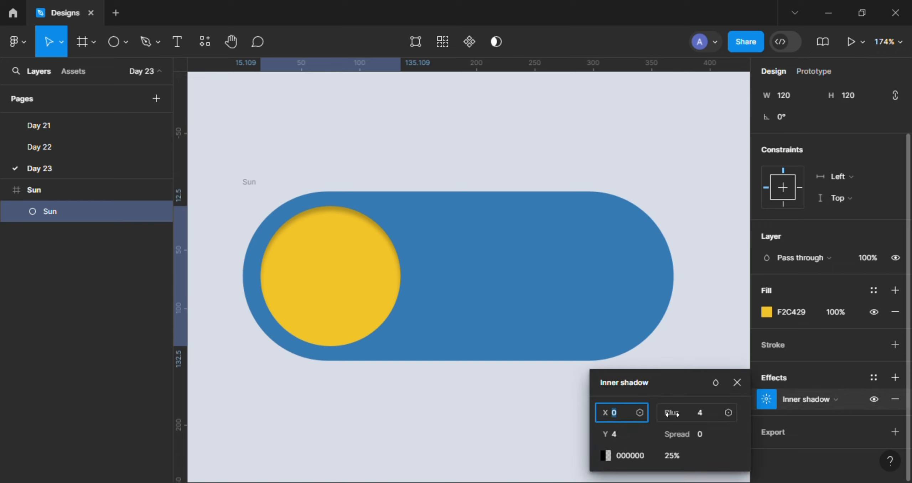
click(619, 433)
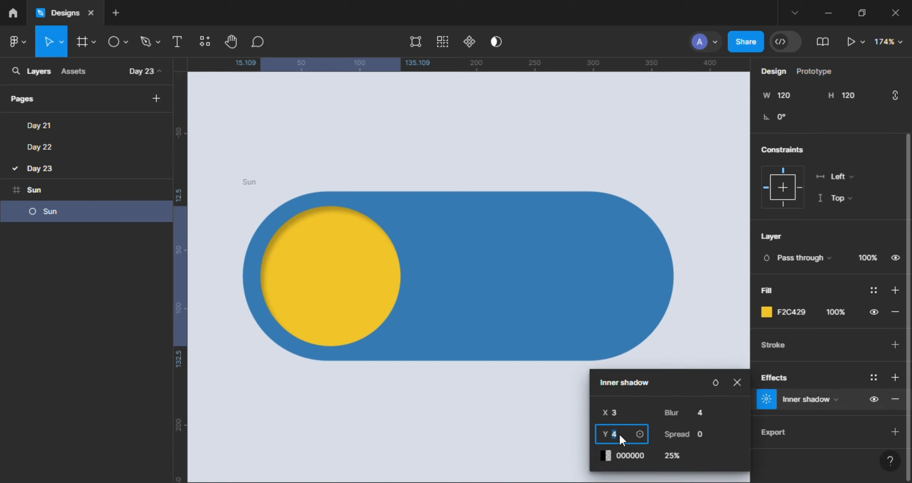
click(707, 412)
text(4)
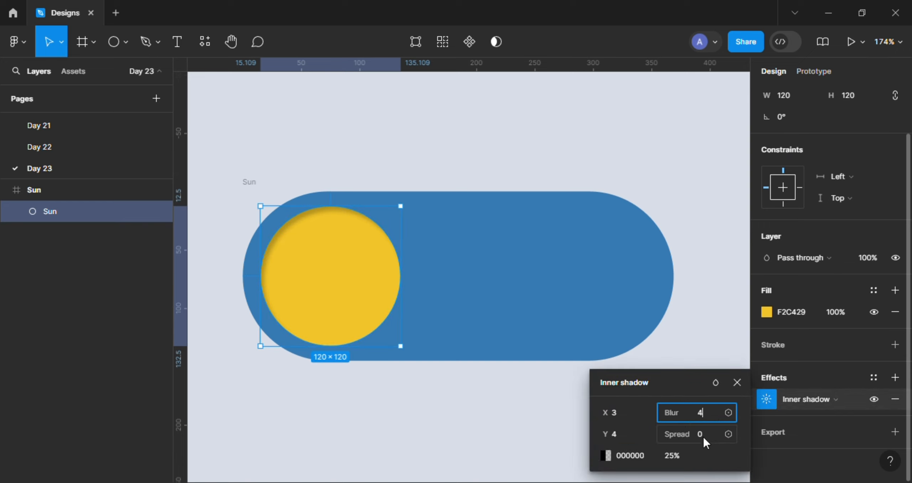
click(702, 434)
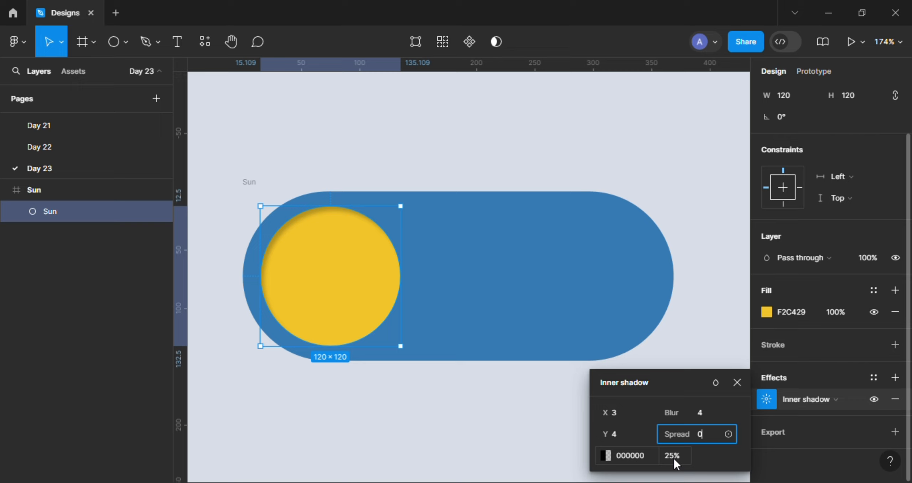
Set the inner shadow's colour to FEFFEF at 60% opacity and close its settings
click(626, 456)
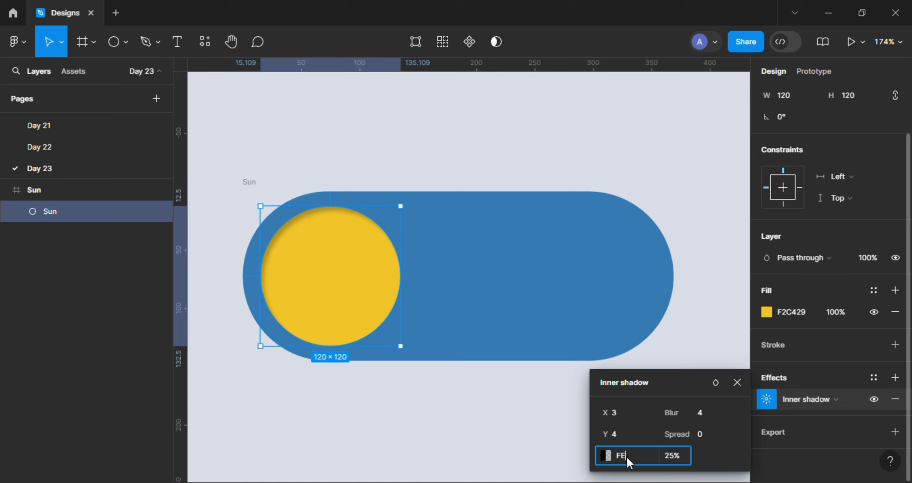
text(FEFFEF)
key(Return)
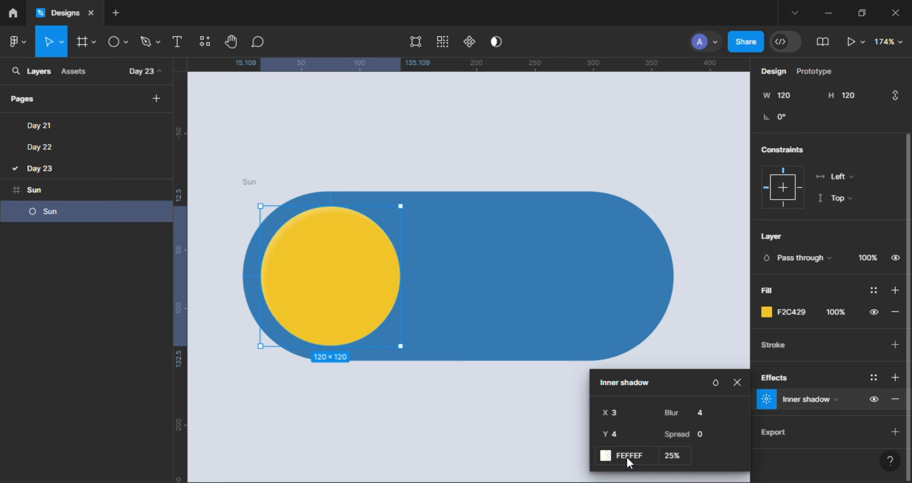
click(675, 456)
text(60)
key(Return)
click(736, 382)
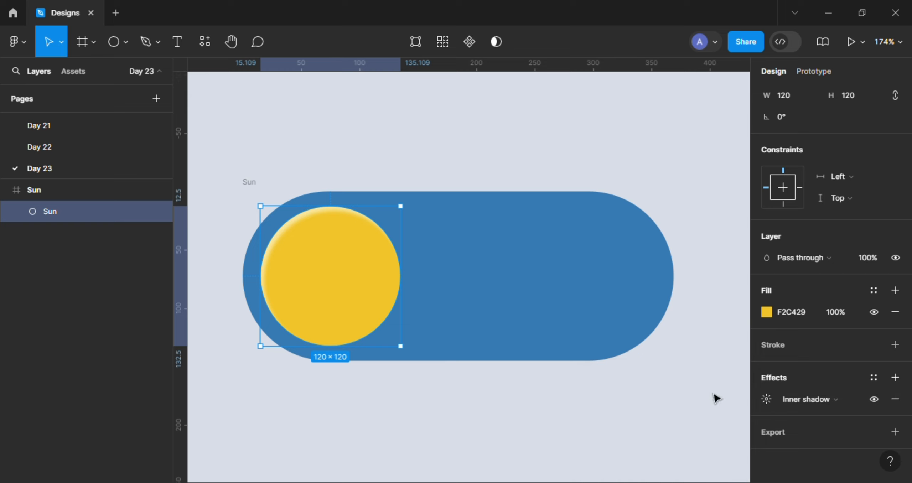
scroll(712, 397, down, 2)
click(873, 377)
click(711, 353)
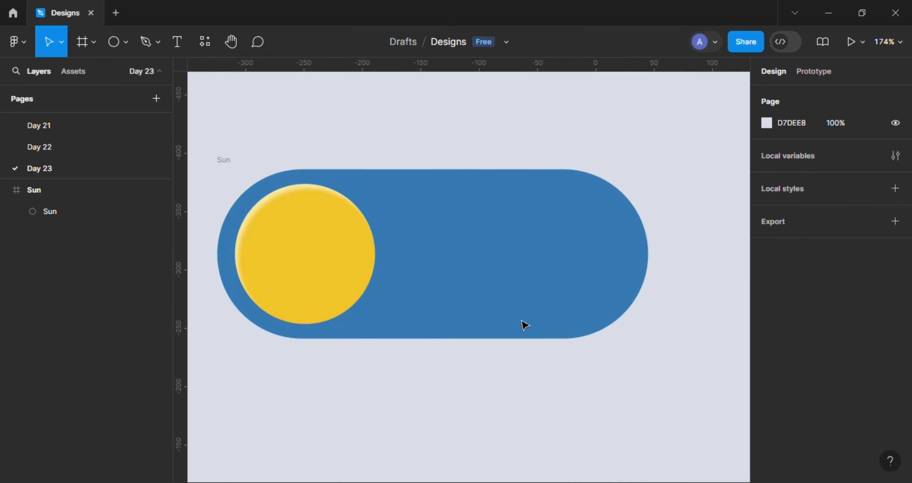
Add a second inner shadow to the yellow circle with X 0, Y -5 and blur 4
click(349, 274)
scroll(880, 410, down, 2)
click(895, 377)
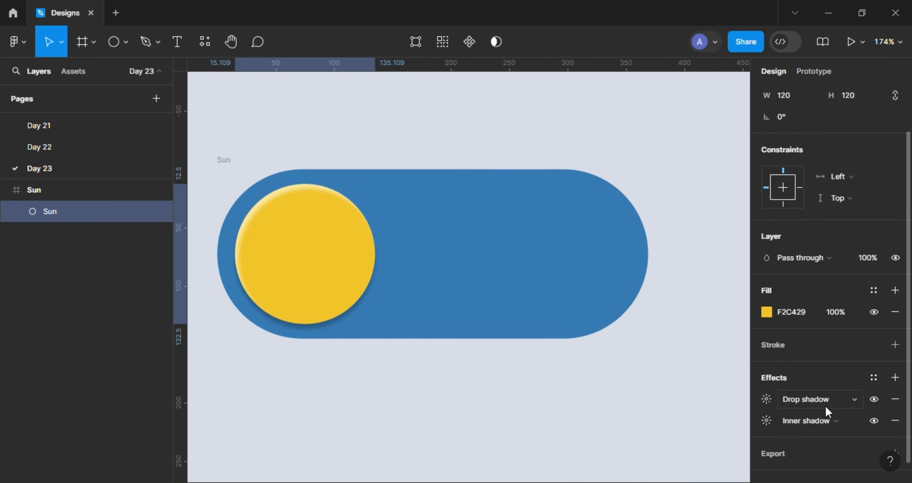
click(819, 399)
click(826, 378)
click(767, 399)
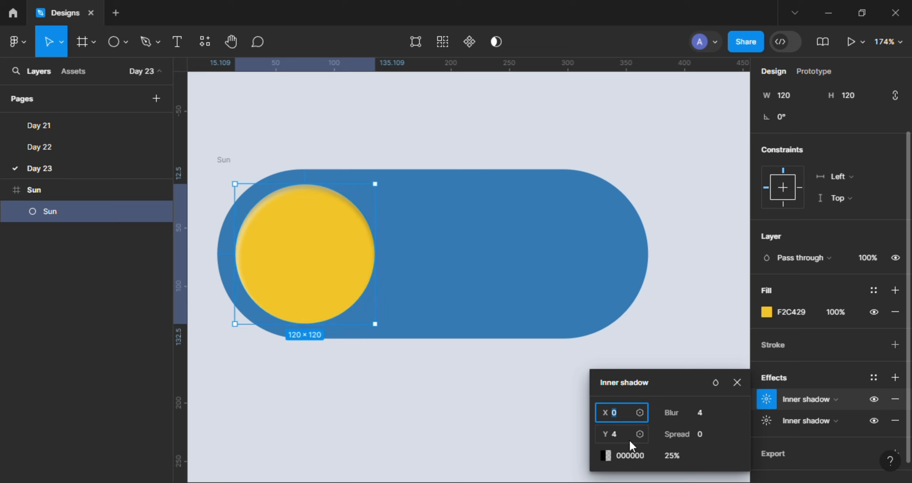
click(620, 433)
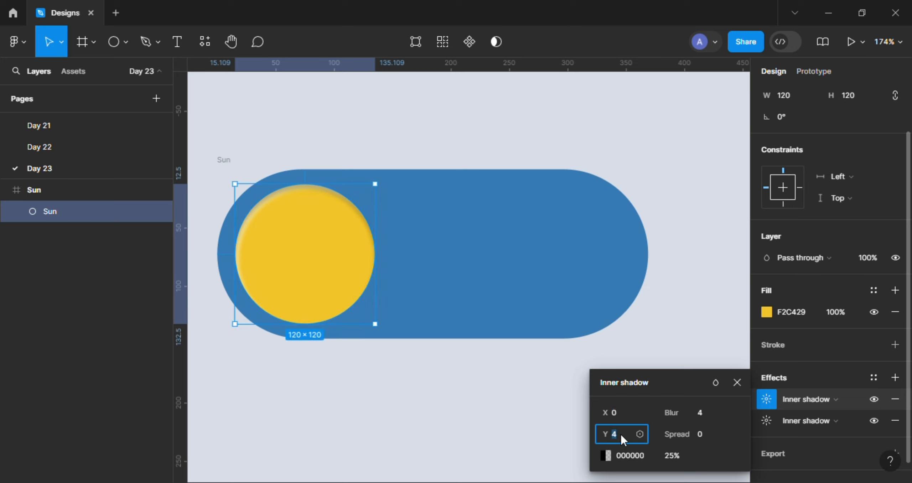
click(702, 415)
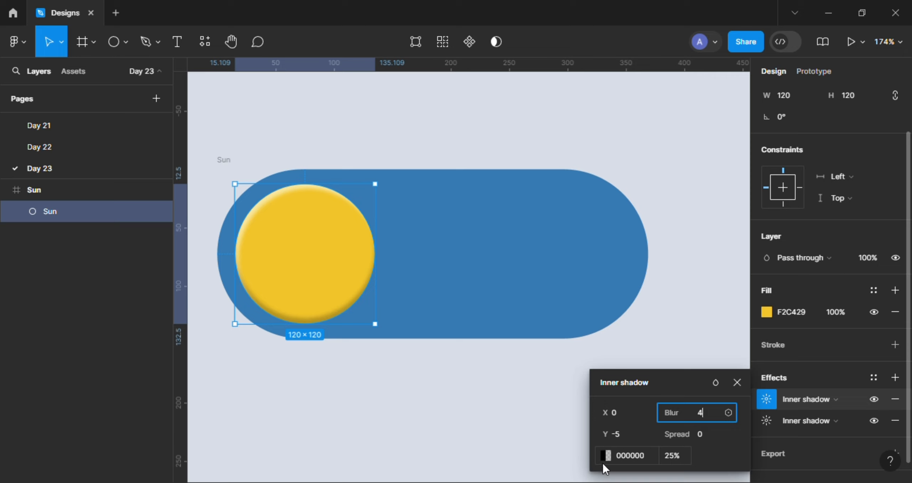
Set the second inner shadow's colour to C5A534 at 100% opacity and close its settings
click(624, 456)
text(C5A)
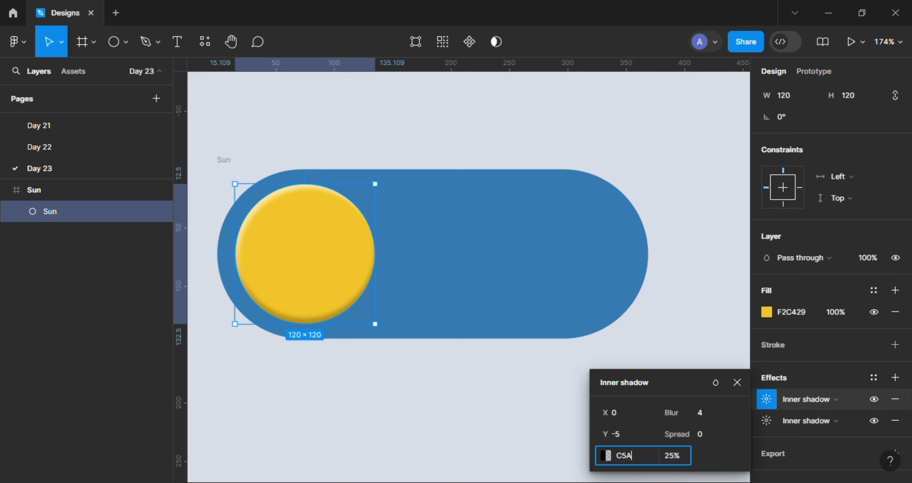
text(534)
key(Return)
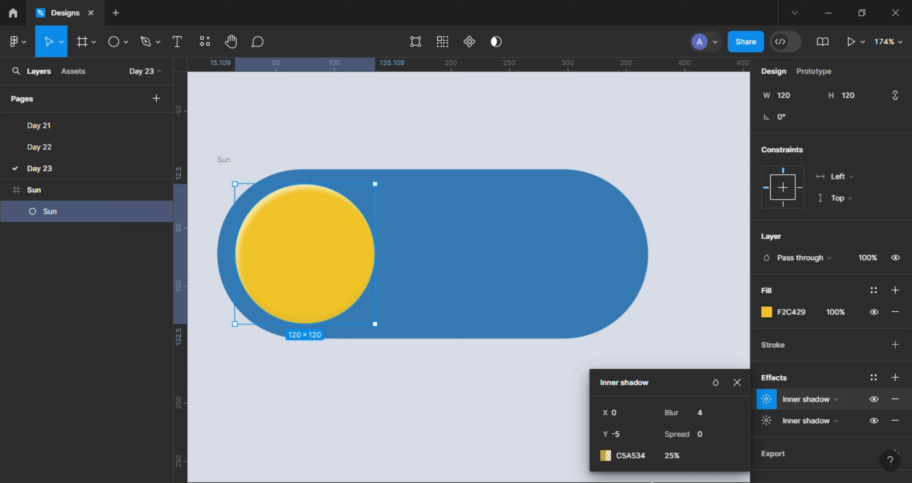
click(673, 455)
text(100)
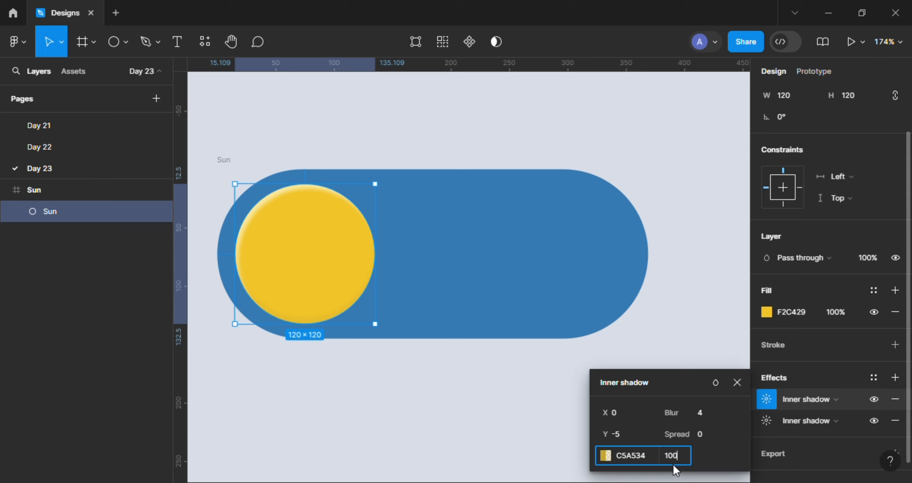
key(Return)
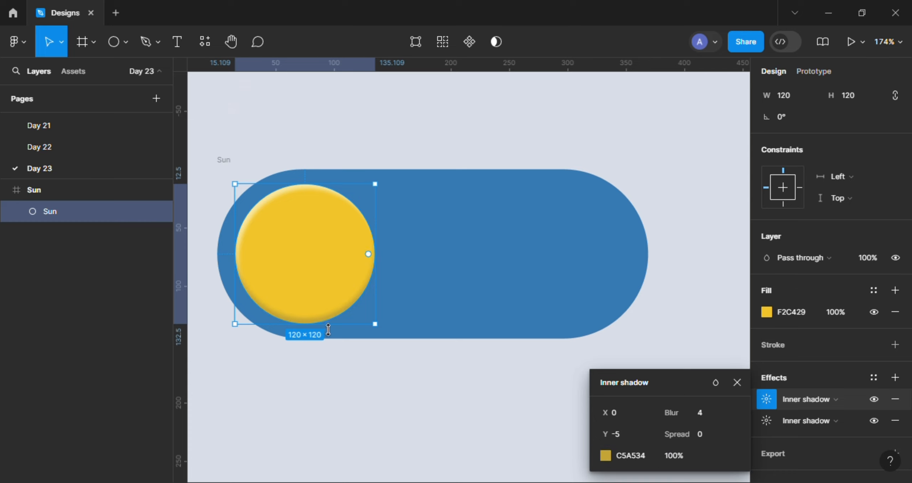
scroll(328, 330, up, 5)
scroll(311, 326, down, 3)
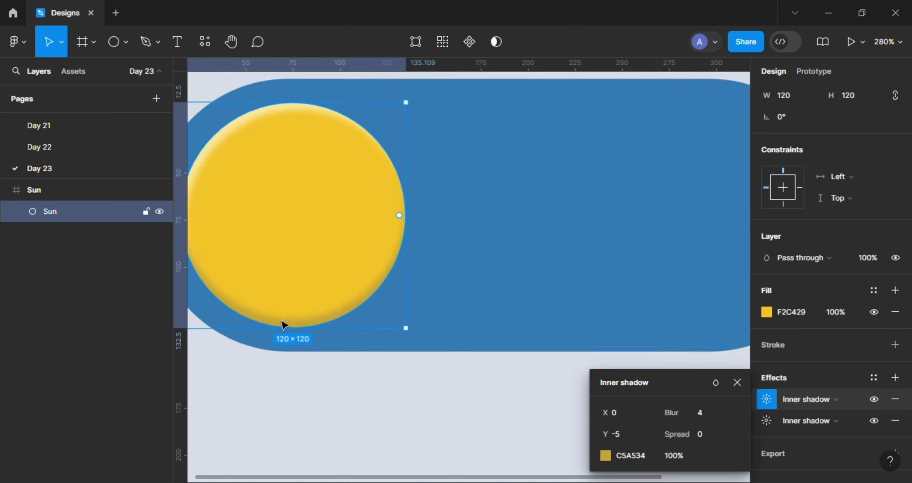
click(735, 383)
scroll(609, 407, down, 3)
scroll(521, 398, up, 1)
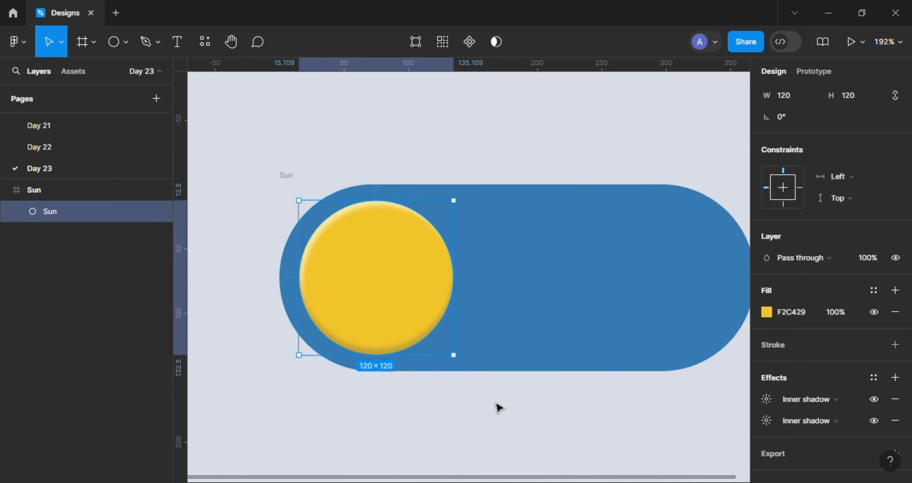
Wrap the yellow circle in its own frame and rename that frame "Sun and Moon"
scroll(498, 407, up, 1)
right_click(354, 270)
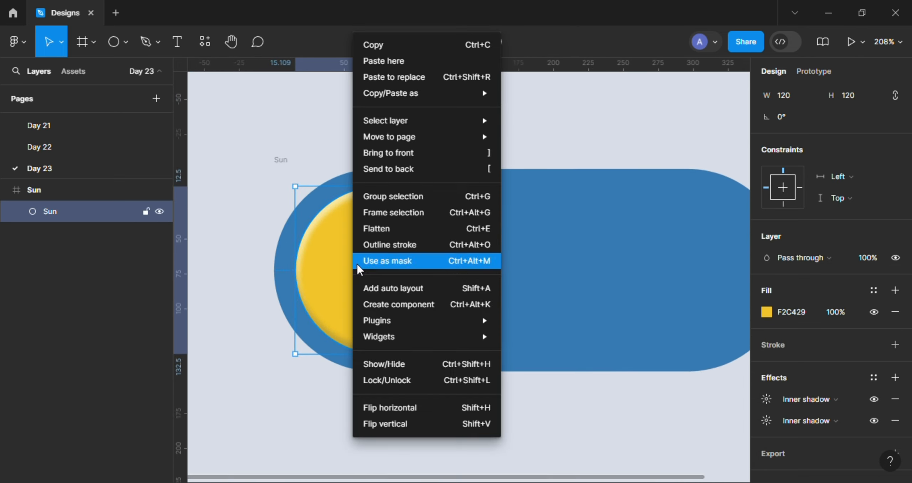
click(408, 213)
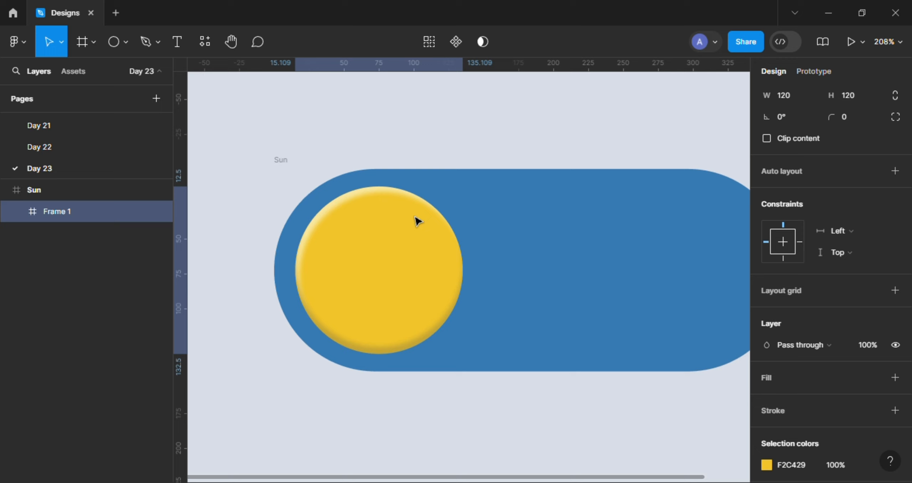
double_click(67, 210)
text(Sun and Moon)
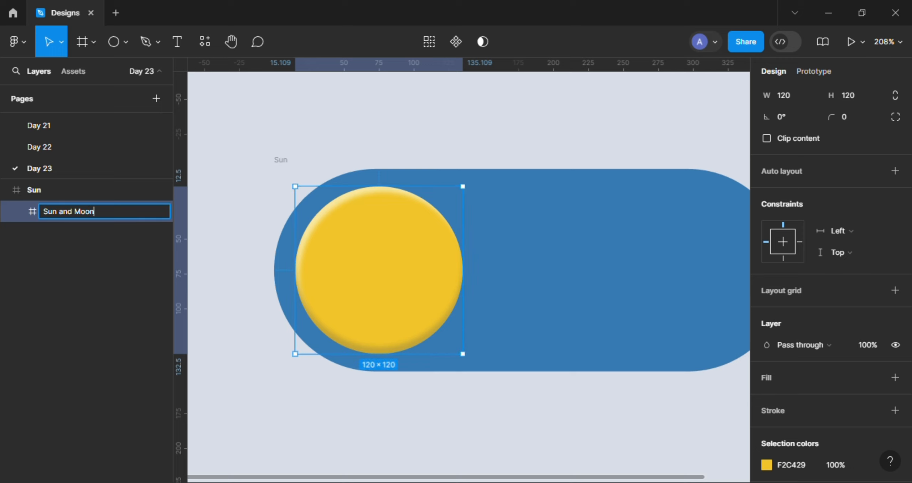
key(Return)
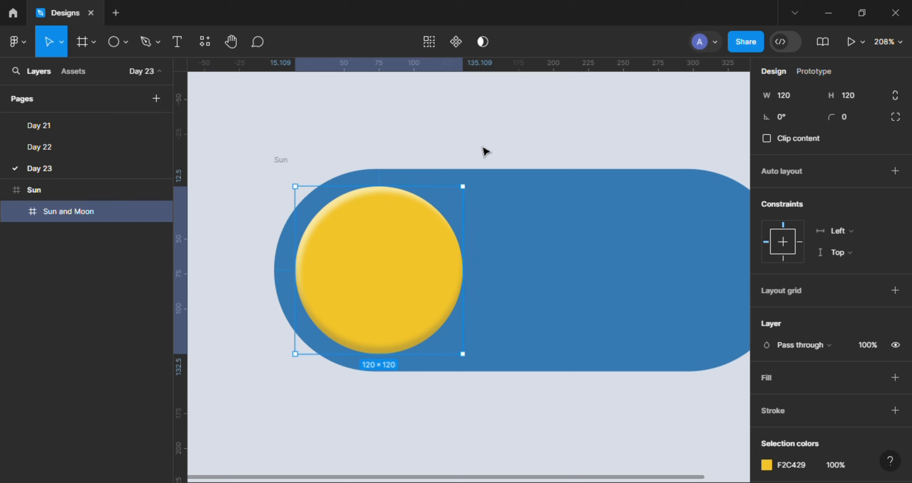
scroll(484, 151, down, 2)
click(503, 142)
scroll(468, 154, down, 1)
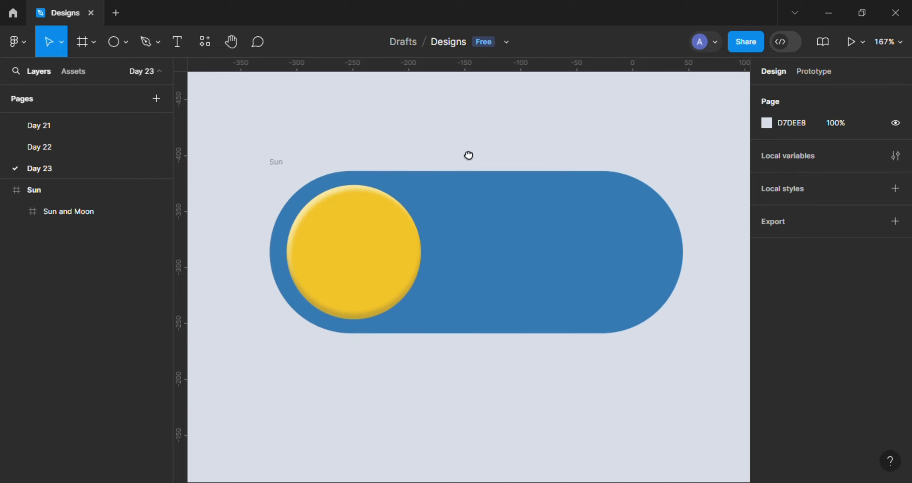
Draw a circle about 188 × 188 inside the Sun frame and centre it on the yellow sun
scroll(444, 132, up, 1)
click(129, 42)
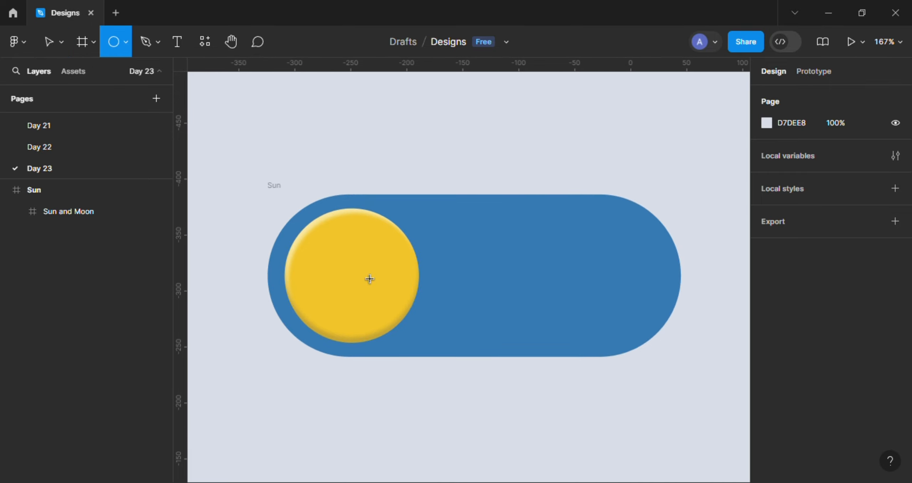
drag(359, 268, 255, 329)
scroll(339, 275, up, 1)
drag(76, 234, 41, 211)
click(16, 232)
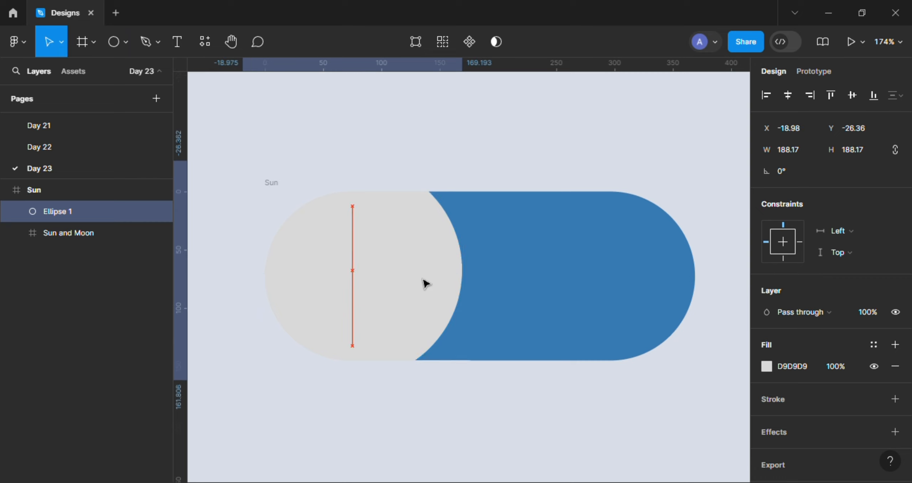
drag(425, 283, 424, 286)
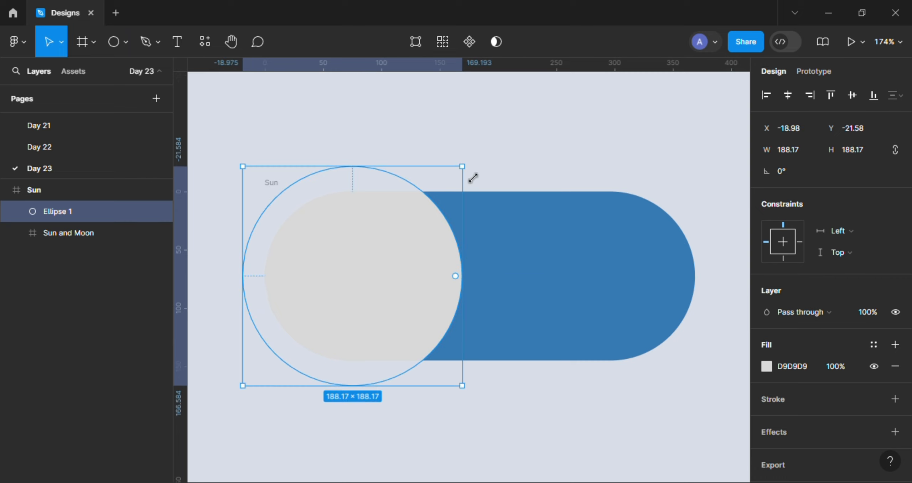
Enlarge the grey circle around its centre and set its size to 204 × 204
drag(476, 174, 482, 172)
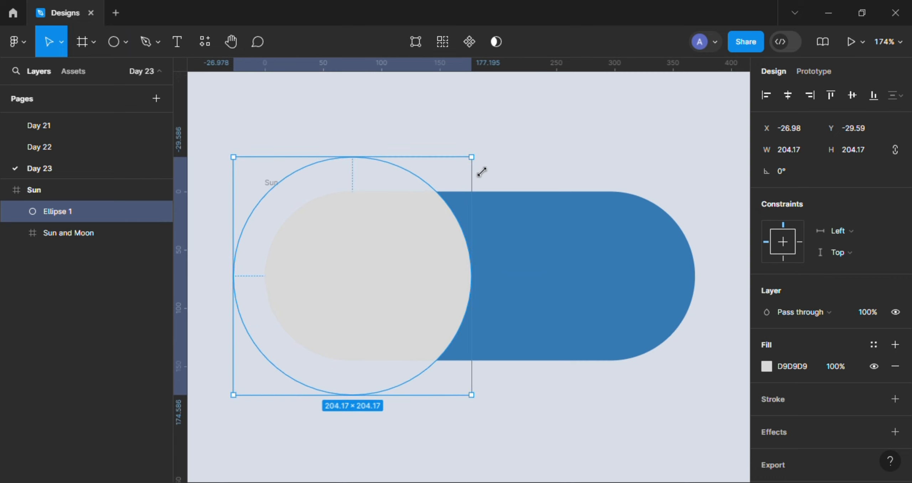
click(791, 153)
text(204)
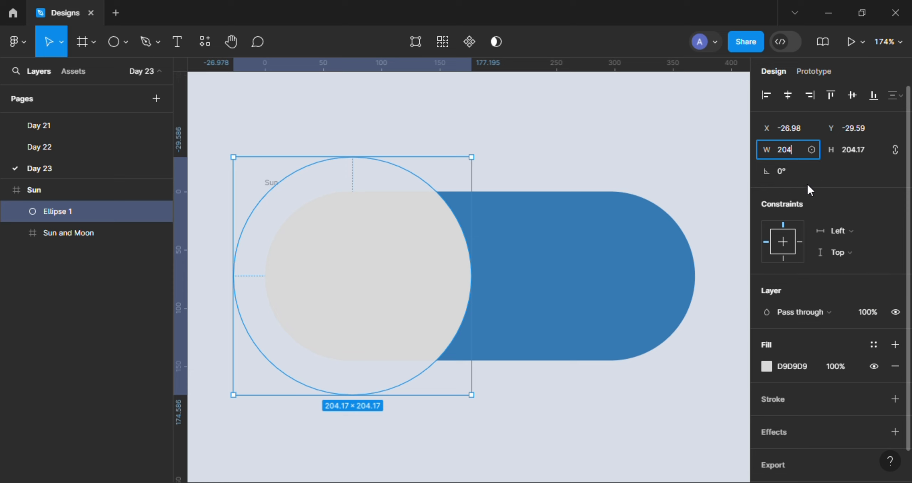
key(Return)
scroll(381, 178, up, 2)
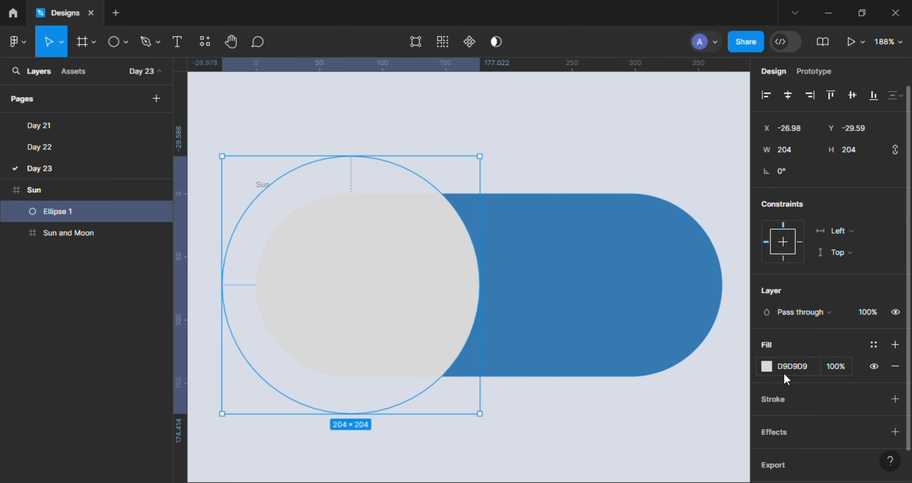
Change the large circle's fill to FFFFFF at 10% opacity
click(766, 367)
drag(678, 257, 584, 137)
click(736, 94)
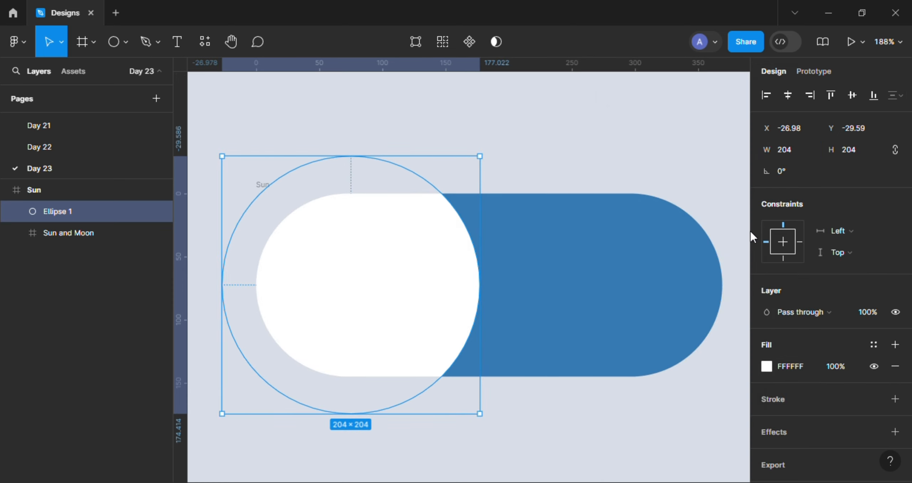
click(841, 368)
text(10)
key(Return)
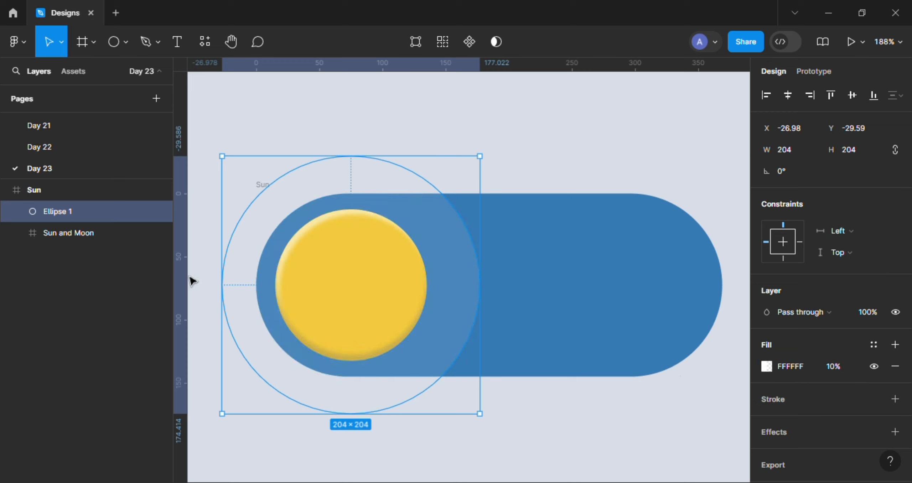
Place the translucent circle beneath the Sun and Moon frame in the layer order and fine-tune its centring on the sun
drag(61, 212, 87, 255)
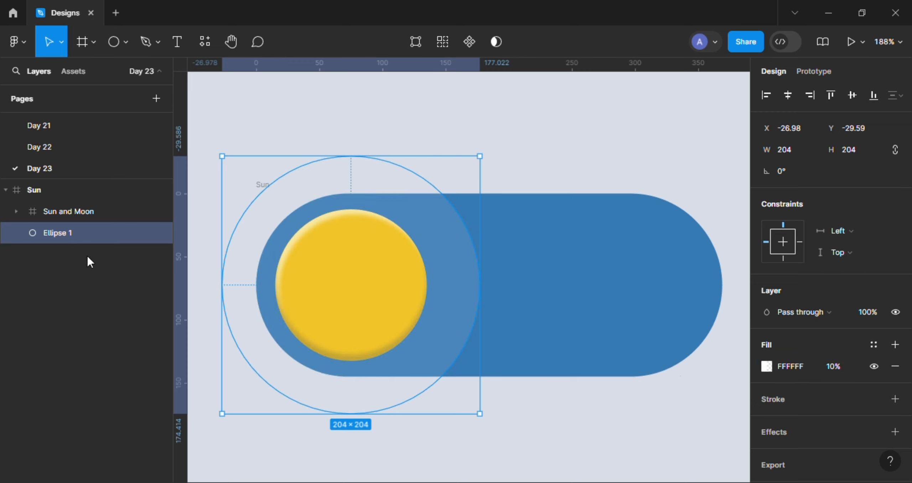
drag(443, 218, 445, 251)
scroll(441, 243, down, 1)
Duplicate the translucent circle and enlarge the copy around its centre to about 288 × 288
click(16, 42)
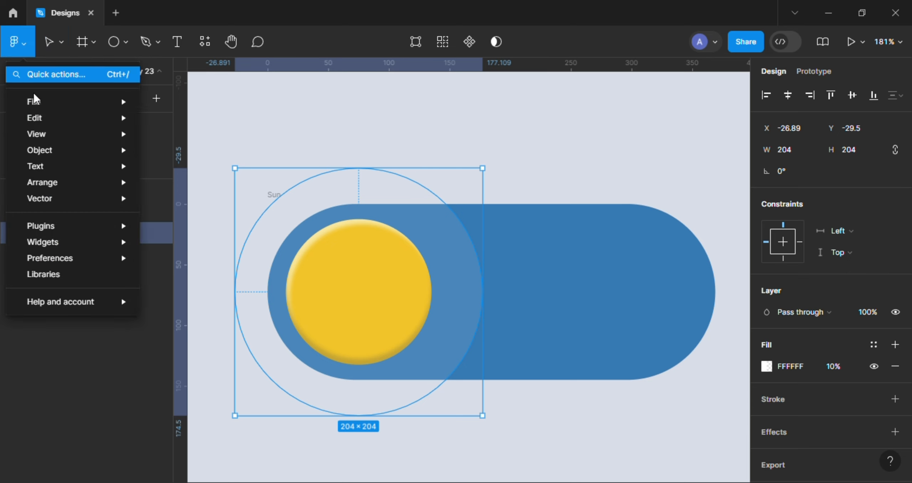
mouse_move(61, 116)
click(180, 165)
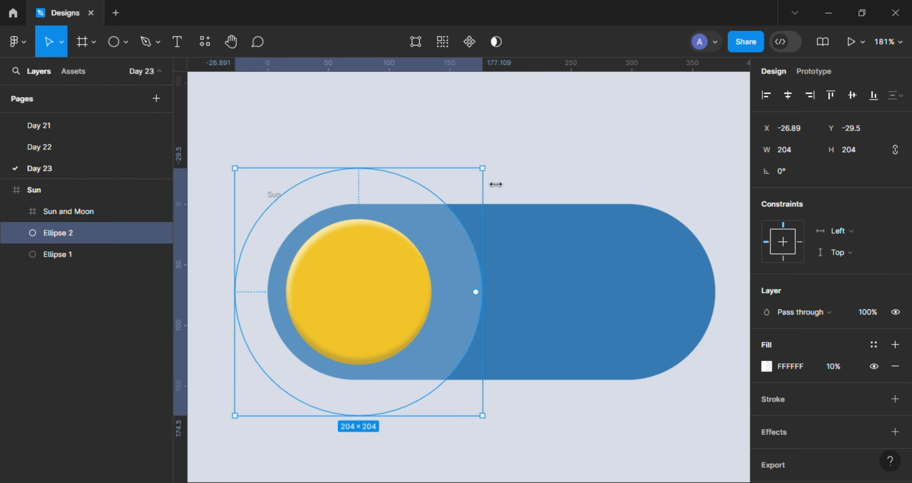
drag(490, 178, 541, 127)
scroll(615, 153, down, 1)
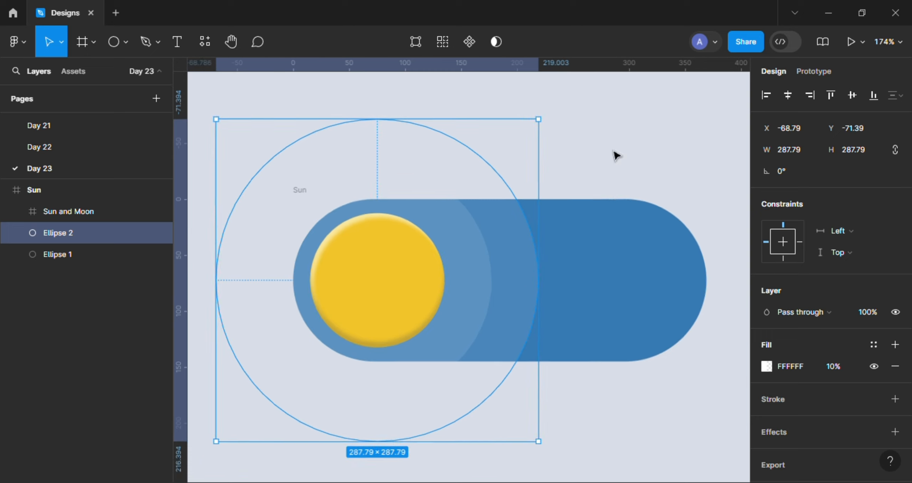
Duplicate the second translucent circle and enlarge the copy around the sun's centre to about 369 × 369
scroll(614, 153, up, 1)
scroll(614, 153, right, 1)
click(21, 43)
mouse_move(39, 119)
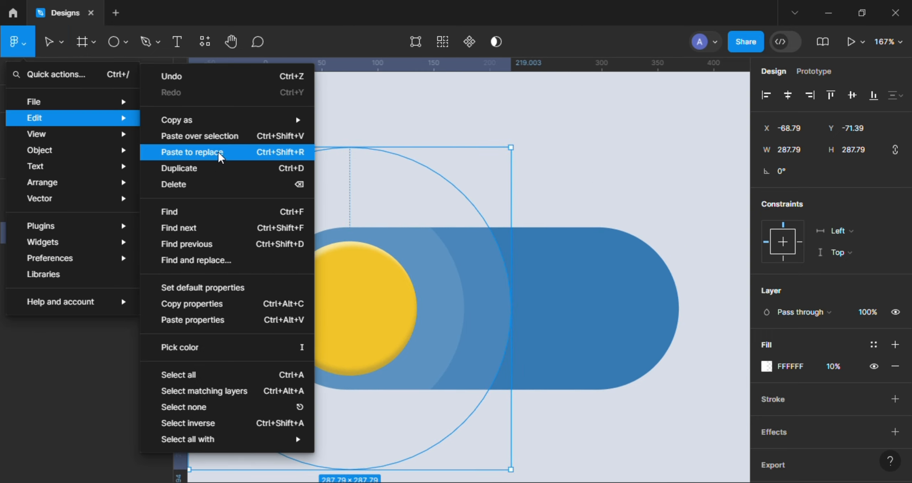
click(207, 151)
drag(332, 203, 432, 243)
scroll(464, 232, down, 1)
scroll(498, 185, right, 2)
drag(512, 154, 554, 115)
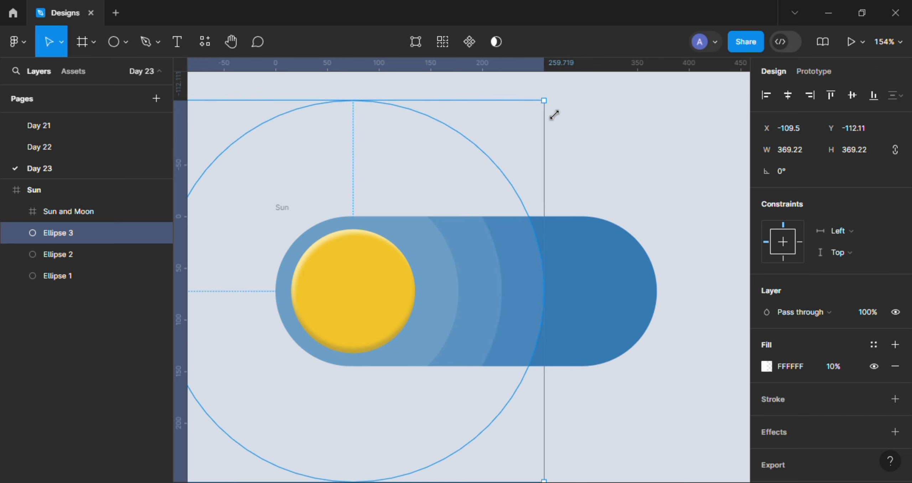
Group the three translucent circles, rename the group "Rays" and deselect it
scroll(577, 167, left, 2)
scroll(566, 202, down, 1)
shift+click(50, 275)
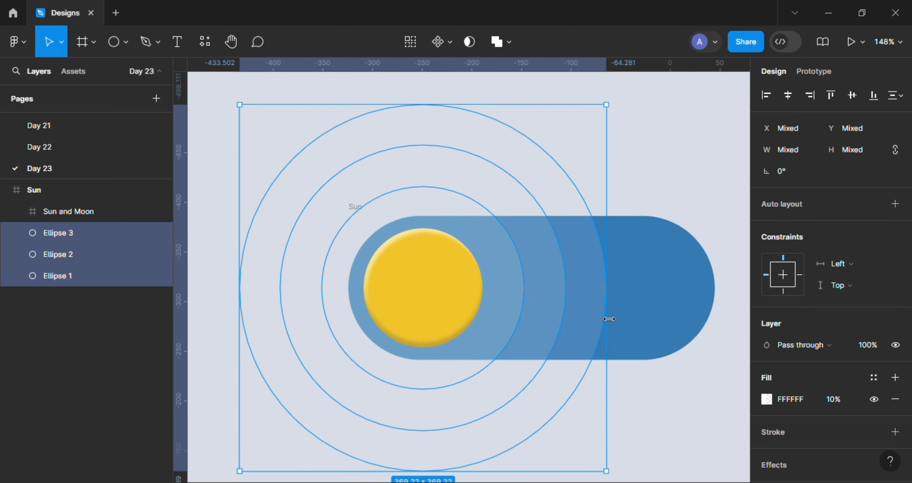
scroll(595, 309, up, 3)
right_click(522, 250)
click(554, 197)
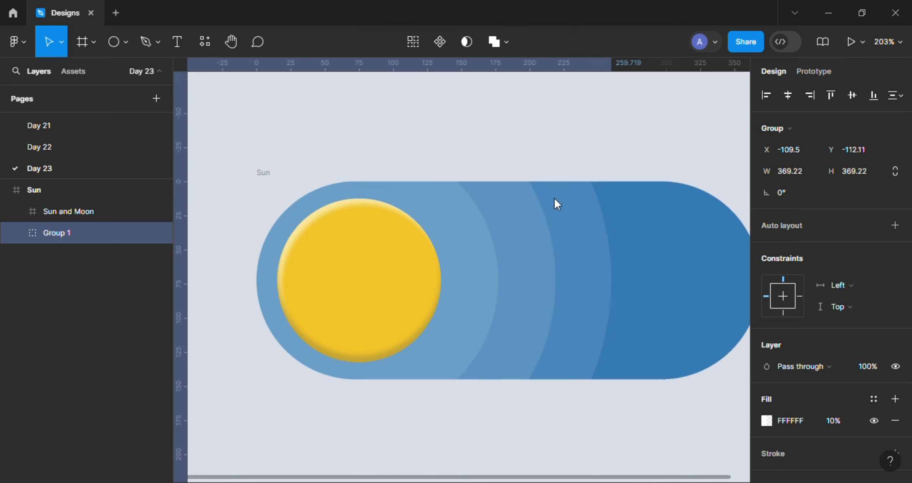
double_click(54, 234)
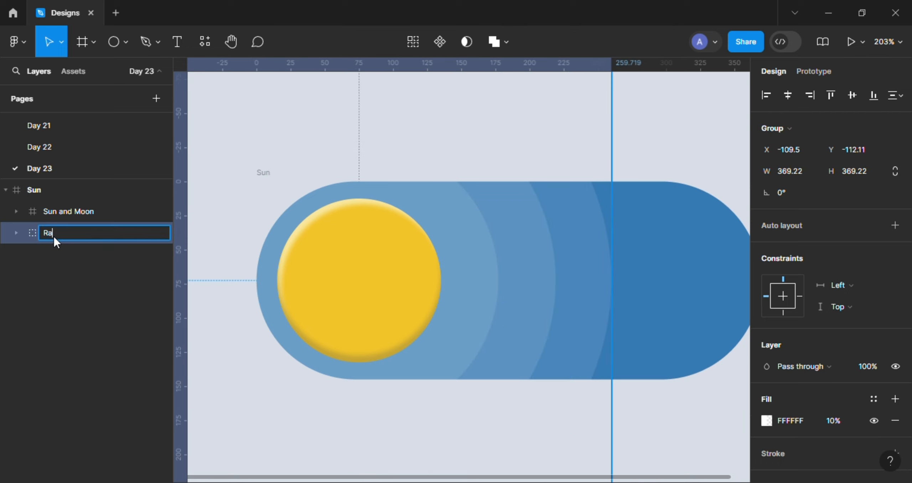
text(Rays)
key(Return)
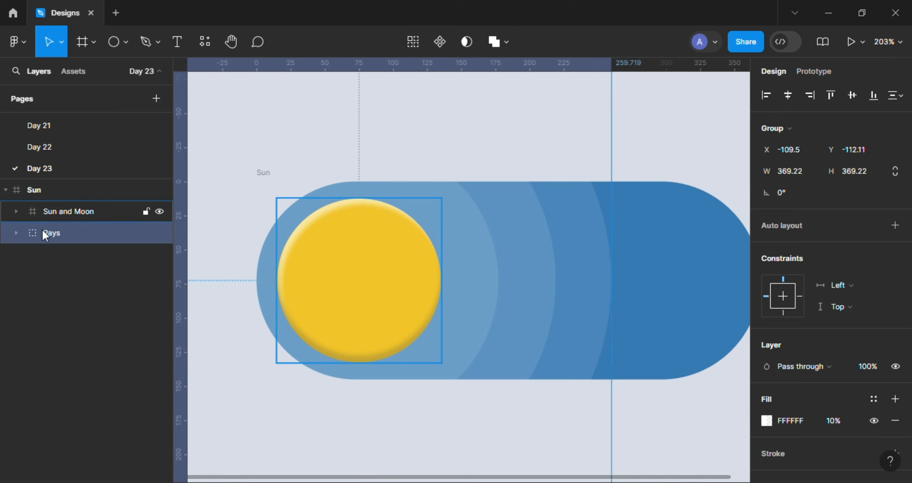
scroll(345, 195, down, 2)
click(631, 168)
Draw a circle about 105 × 105 overlapping the pill's right end inside the Sun frame
scroll(584, 186, right, 2)
scroll(584, 185, up, 1)
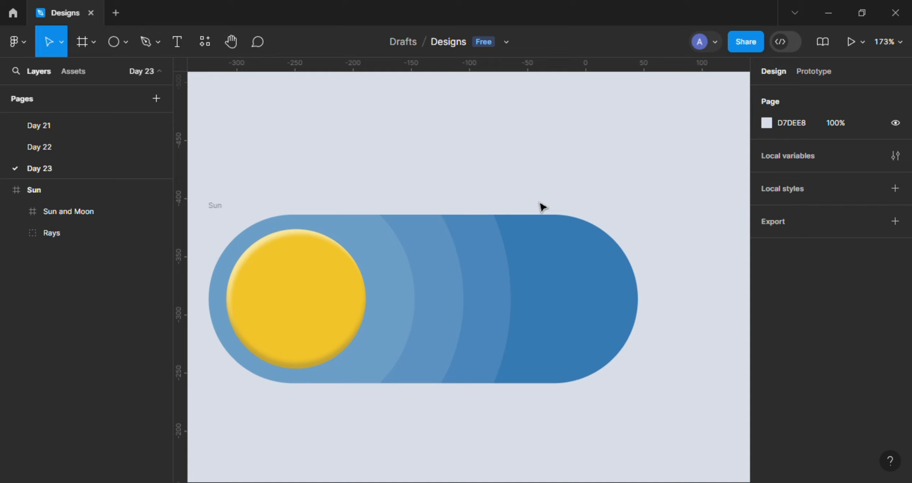
click(107, 48)
drag(605, 296, 657, 348)
mouse_move(609, 285)
mouse_down()
mouse_move(618, 297)
mouse_move(617, 289)
mouse_up()
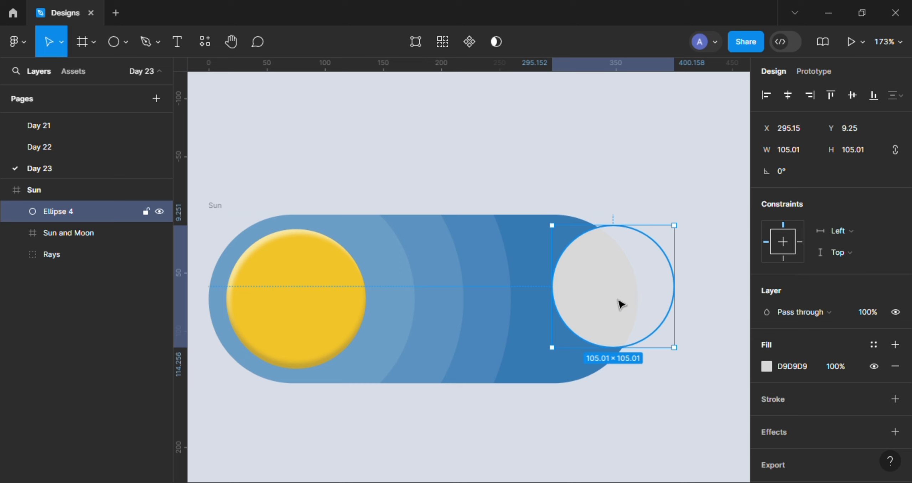
Change the new right-hand circle's fill colour to F3FDFF
click(766, 366)
click(588, 138)
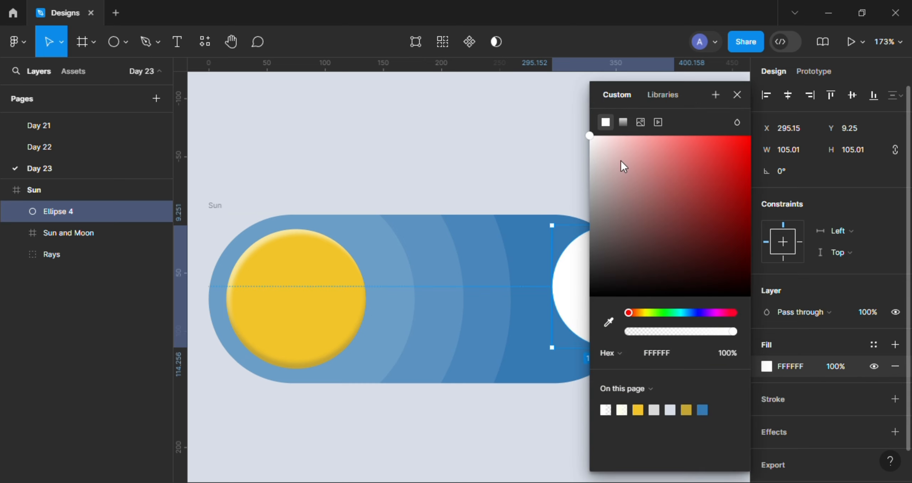
click(660, 357)
drag(543, 374, 475, 354)
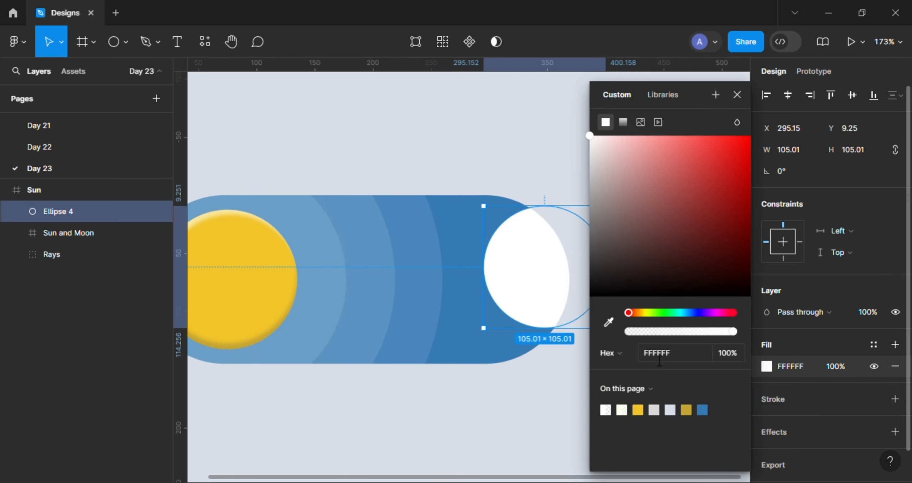
click(657, 356)
text(F)
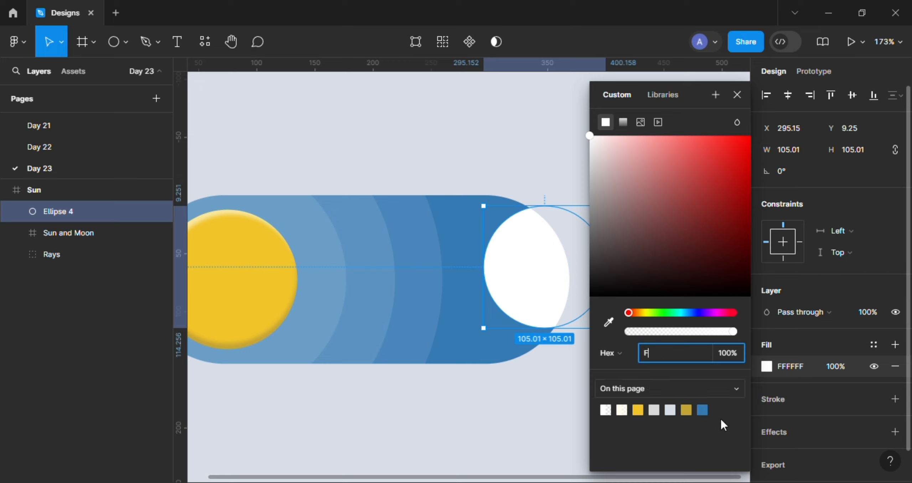
text(3FDFF)
key(Return)
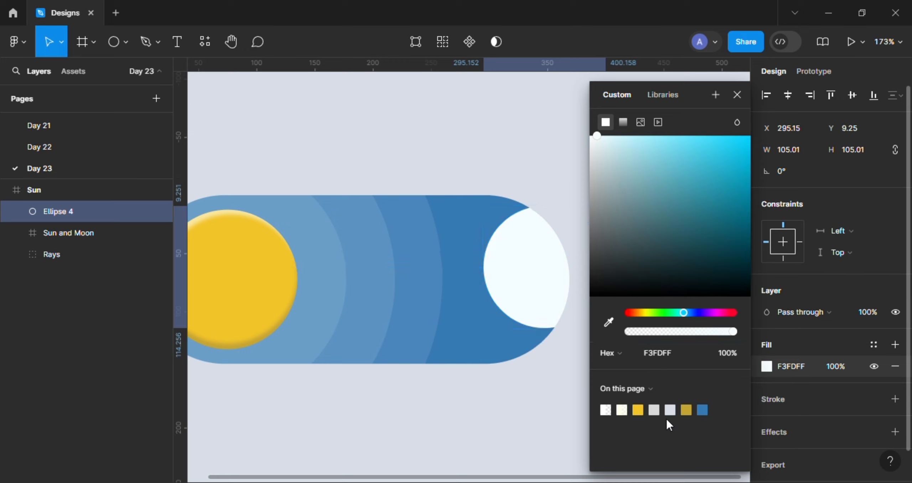
Duplicate the pale circle at the pill's right end, place the copy below it and shrink it to about 86 × 86
click(737, 95)
scroll(666, 256, down, 2)
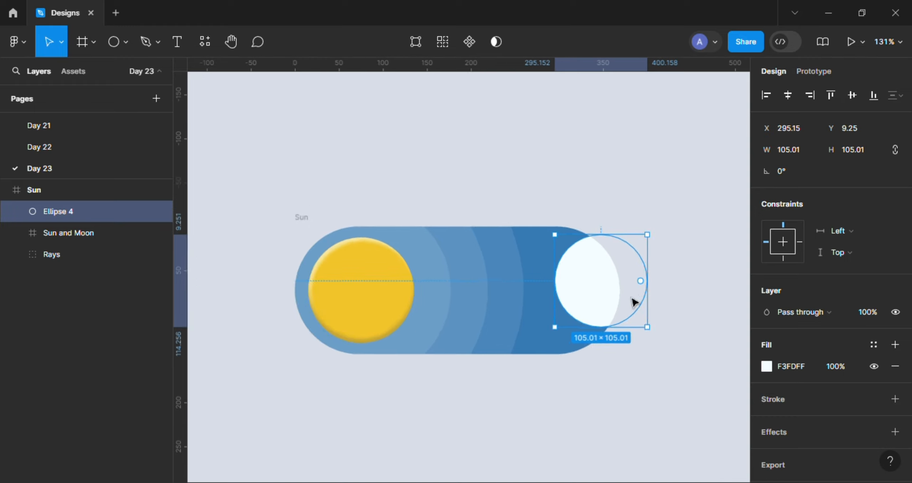
scroll(625, 289, up, 2)
drag(569, 282, 568, 365)
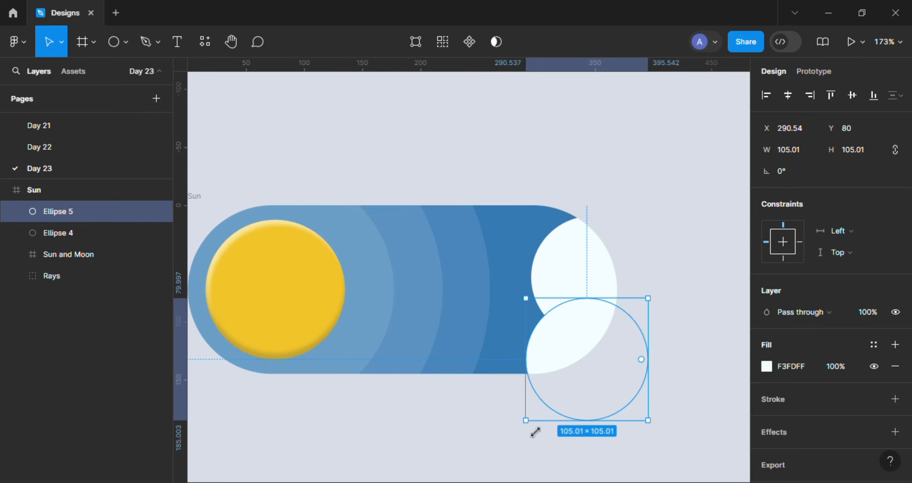
drag(534, 431, 551, 406)
Place five more copies of the smaller circle at varied heights along the pill's bottom edge, reaching its left end
drag(578, 322, 481, 359)
drag(481, 359, 238, 369)
double_click(353, 374)
click(176, 41)
scroll(254, 367, up, 3)
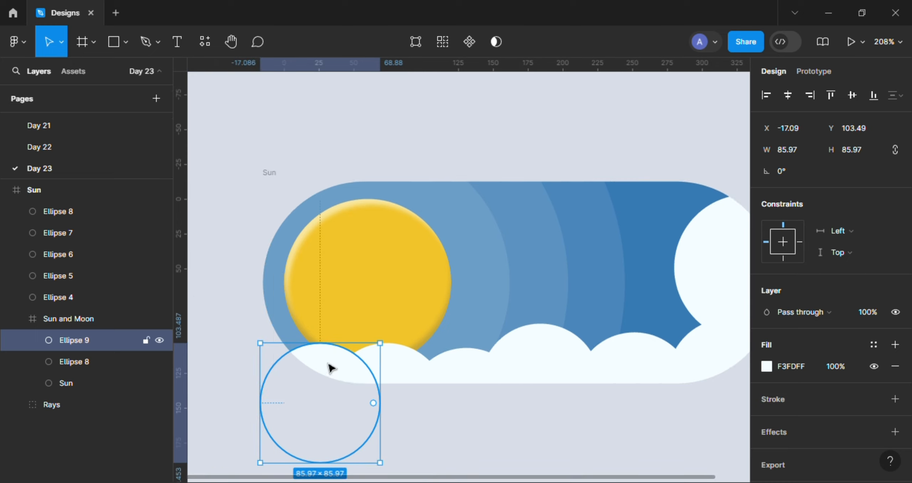
drag(331, 368, 327, 364)
drag(400, 367, 405, 368)
scroll(380, 363, down, 3)
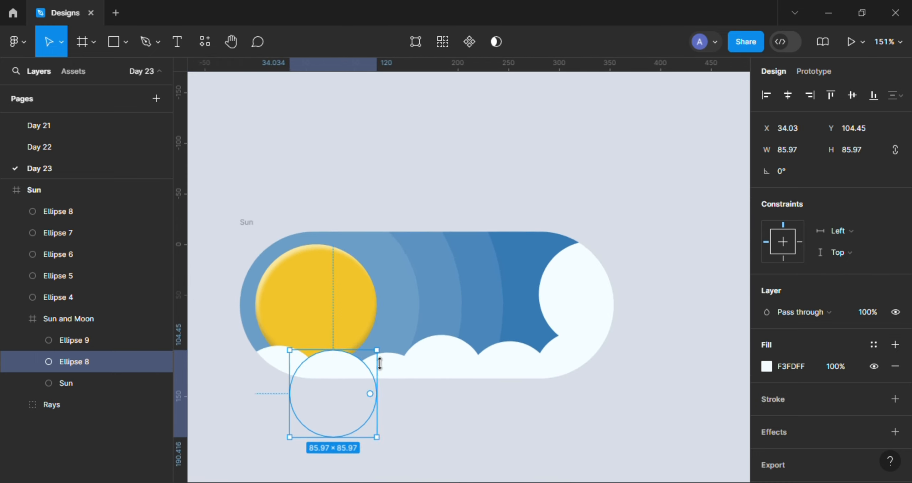
Try to merge all seven pale cloud circles with a union
scroll(428, 321, up, 2)
click(645, 291)
shift+click(584, 370)
shift+click(519, 376)
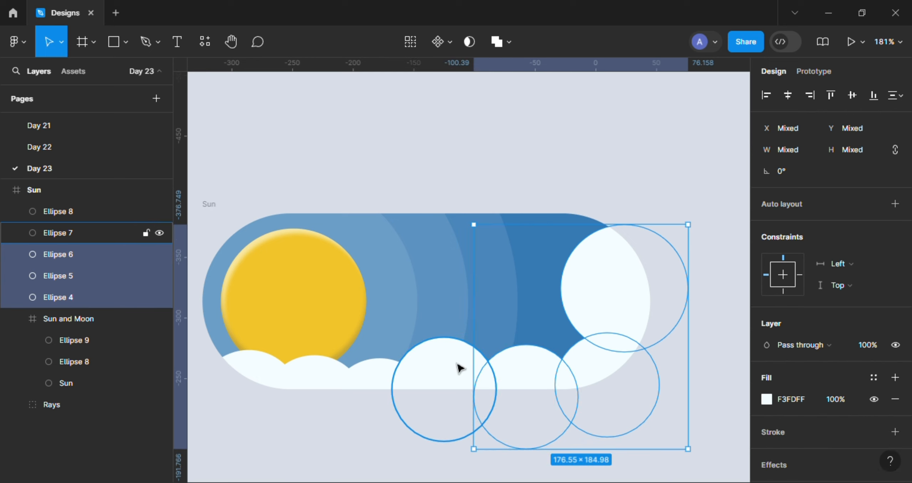
shift+click(456, 369)
shift+click(372, 377)
shift+click(302, 381)
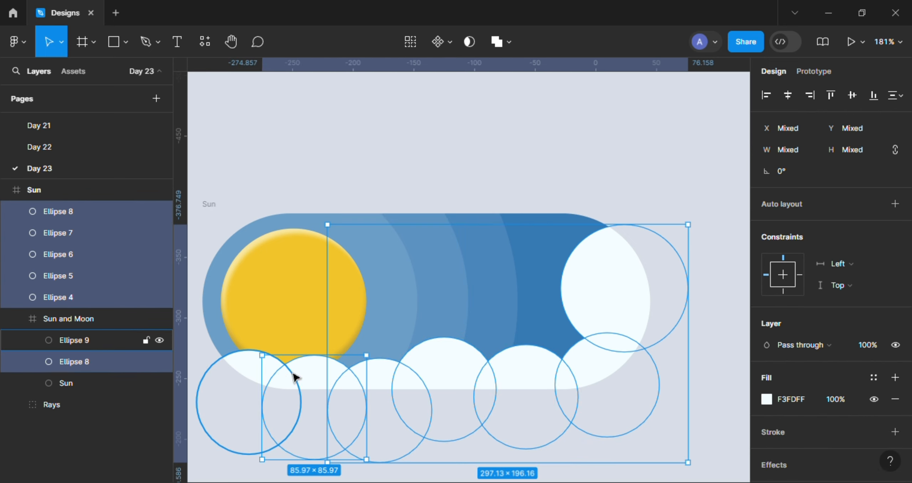
shift+click(269, 361)
click(509, 42)
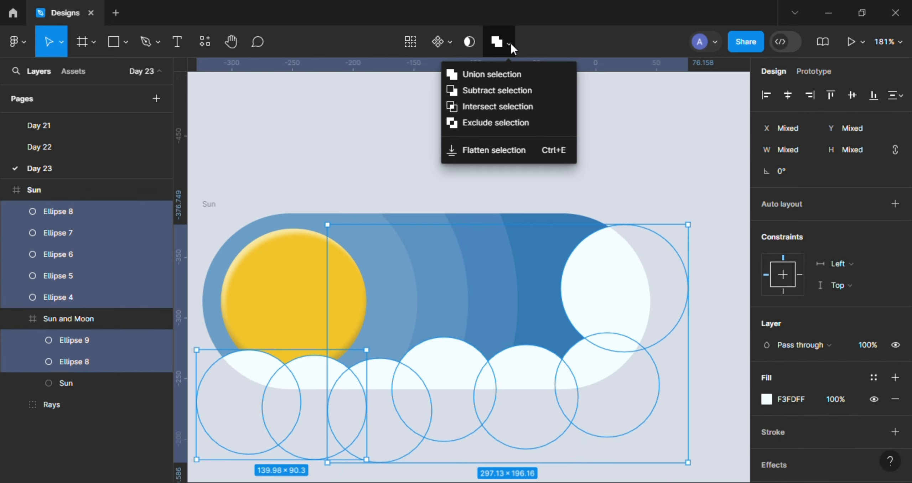
click(492, 71)
scroll(509, 135, down, 1)
scroll(505, 154, left, 2)
scroll(524, 156, down, 1)
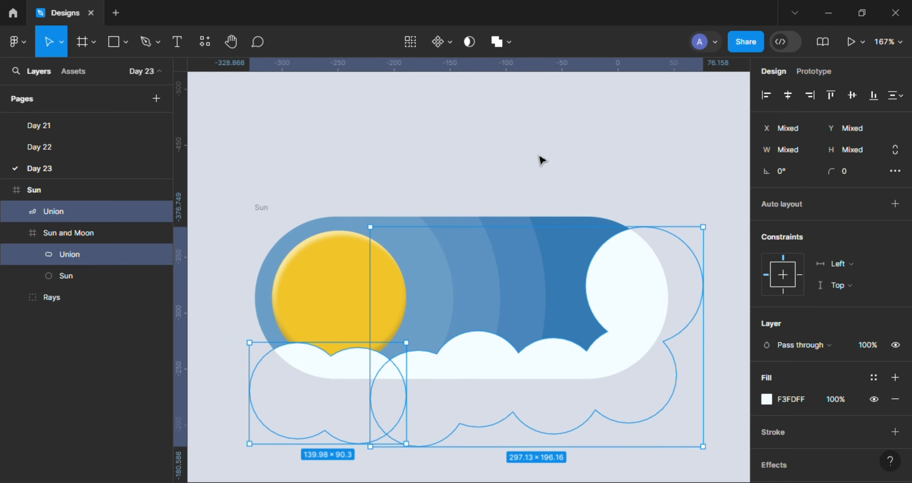
Ungroup both union shapes back into separate circles
click(54, 211)
shift+click(69, 254)
key(ctrl+shift+g)
Move the two pale circles out of the Sun and Moon frame, placing them with the other cloud circles in the Sun frame
click(77, 361)
shift+click(77, 344)
drag(77, 343, 55, 307)
click(64, 212)
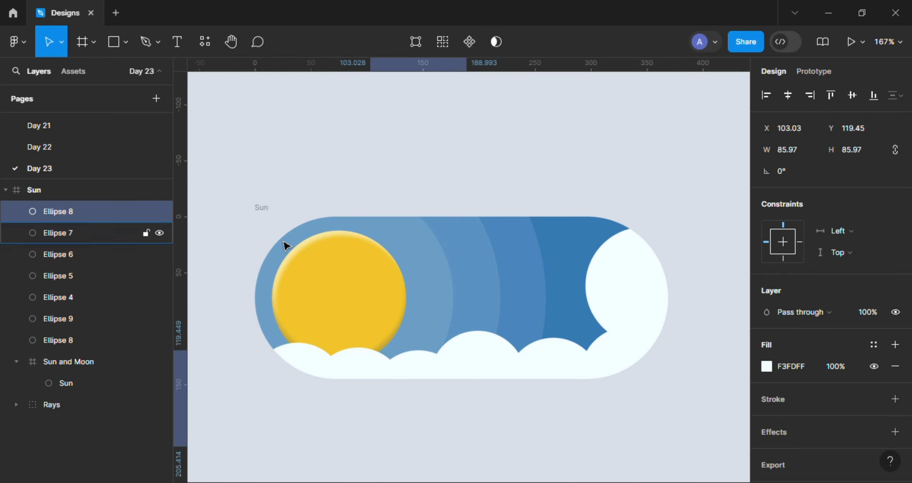
Combine all seven cloud circles into one shape with a union and rename it "Clouds Front"
click(70, 342)
shift+click(68, 213)
click(508, 43)
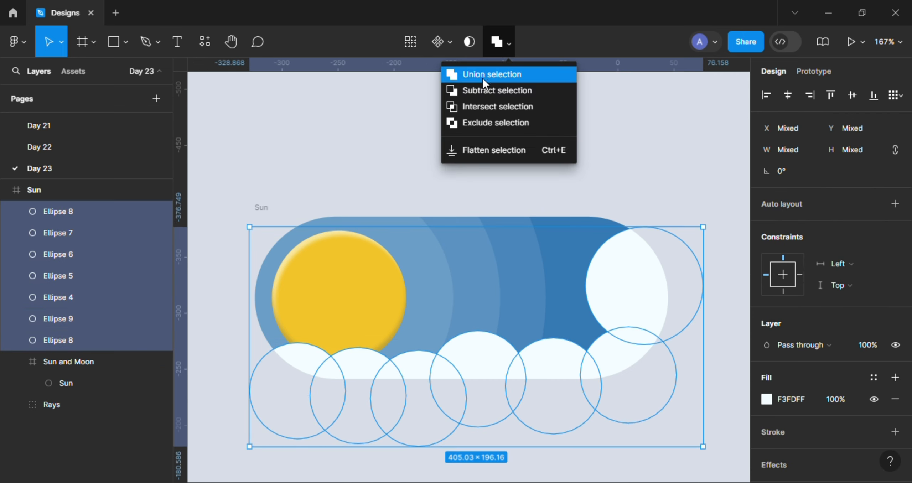
click(482, 76)
double_click(54, 213)
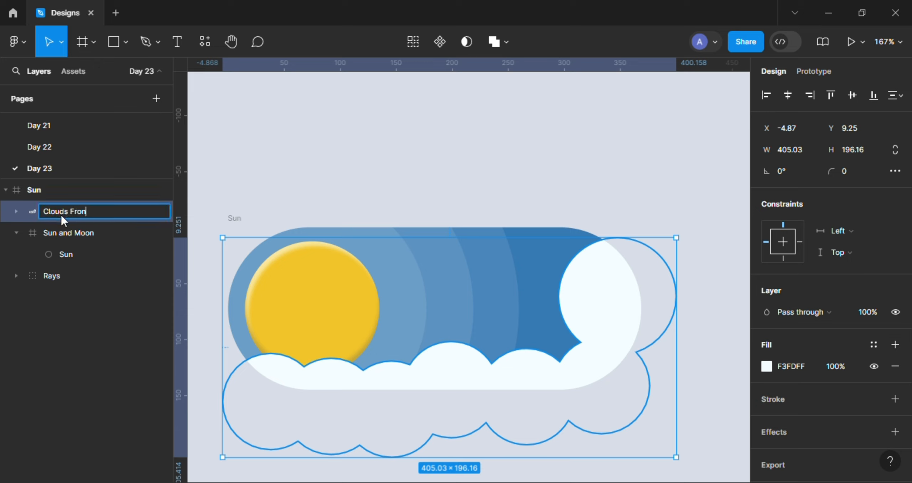
key(Return)
Duplicate the Clouds Front shape and offset the copy slightly up and left to about X -12.3, Y 0
scroll(393, 145, down, 2)
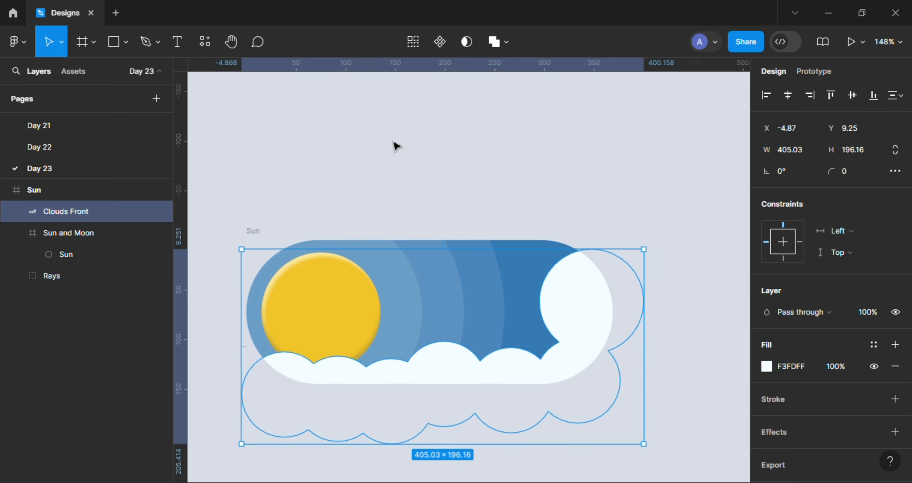
click(14, 41)
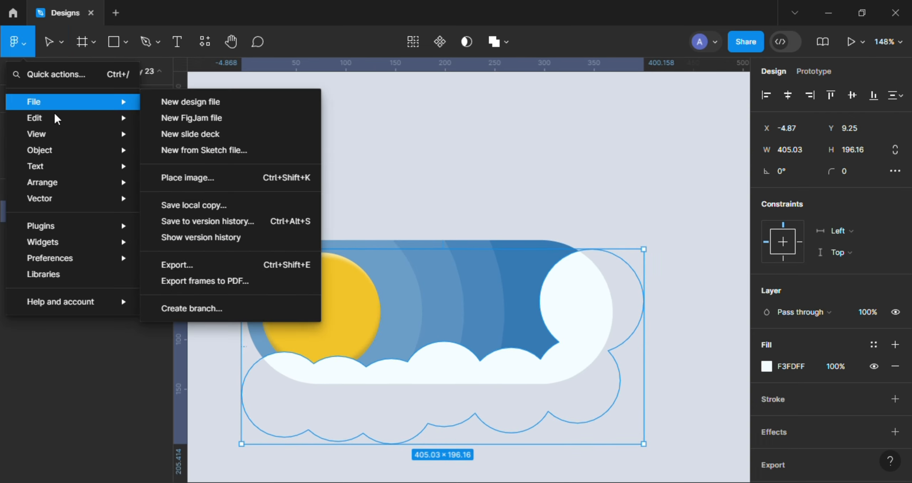
mouse_move(36, 116)
click(199, 166)
mouse_move(608, 307)
mouse_down()
mouse_move(588, 297)
mouse_move(600, 298)
mouse_up()
Set the cloud copy's fill opacity to 60% and shift it up to about X -9.37, Y -8.22
click(842, 367)
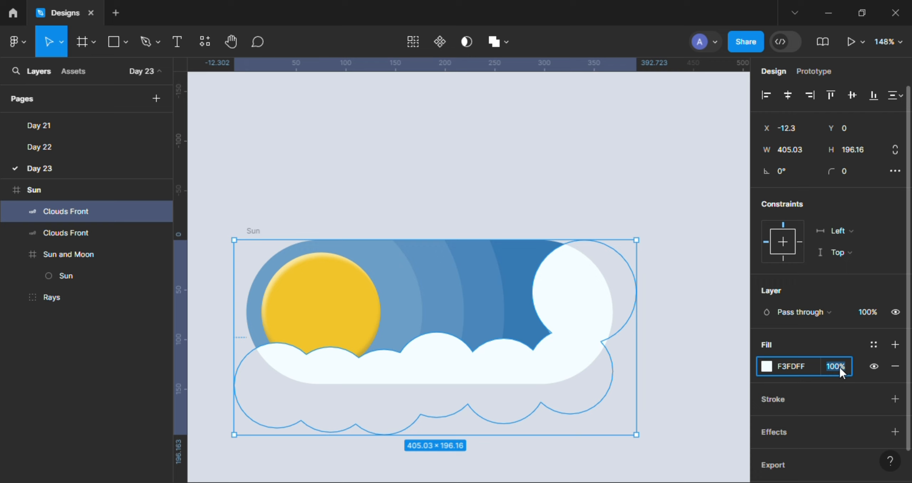
text(60)
key(Return)
scroll(550, 285, up, 2)
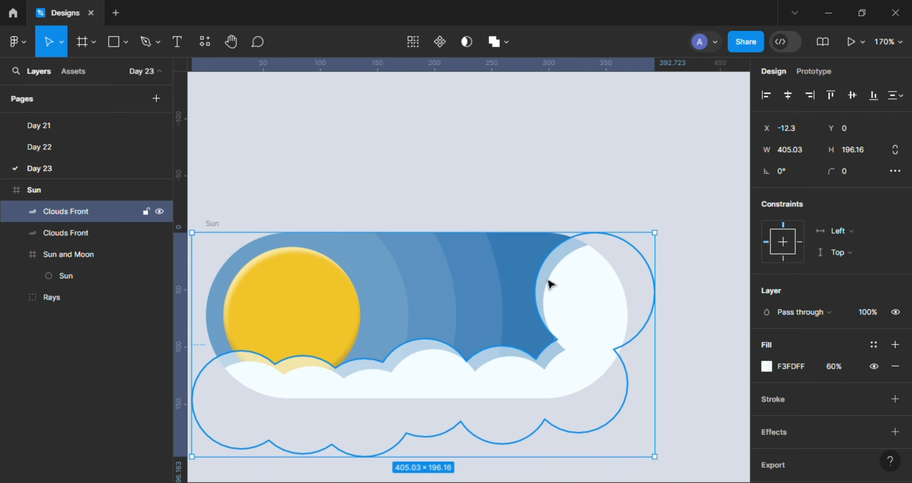
mouse_move(549, 285)
mouse_down()
mouse_move(541, 274)
mouse_move(551, 271)
mouse_up()
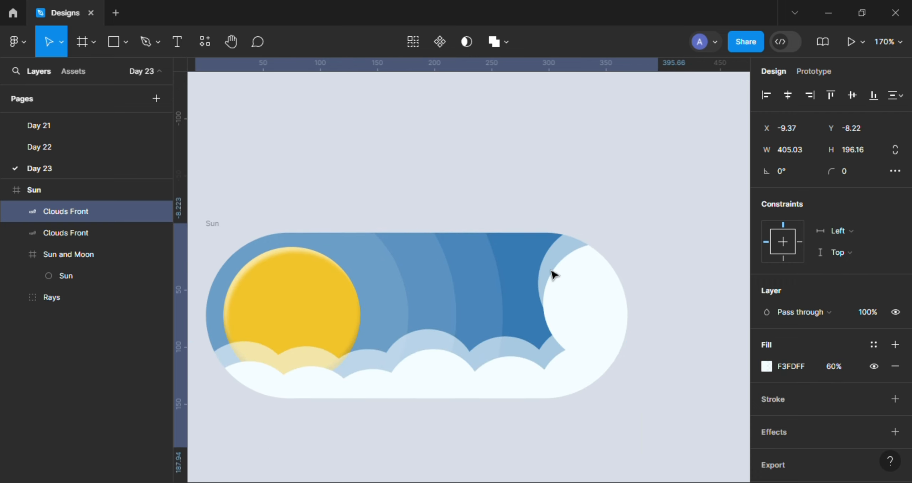
Move both cloud layers below Sun and Moon in the layer order
shift+click(59, 232)
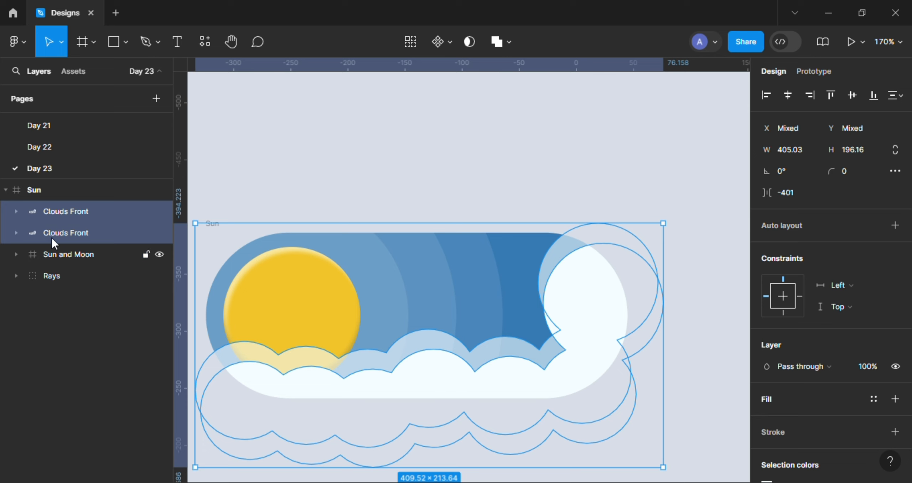
drag(62, 233, 62, 268)
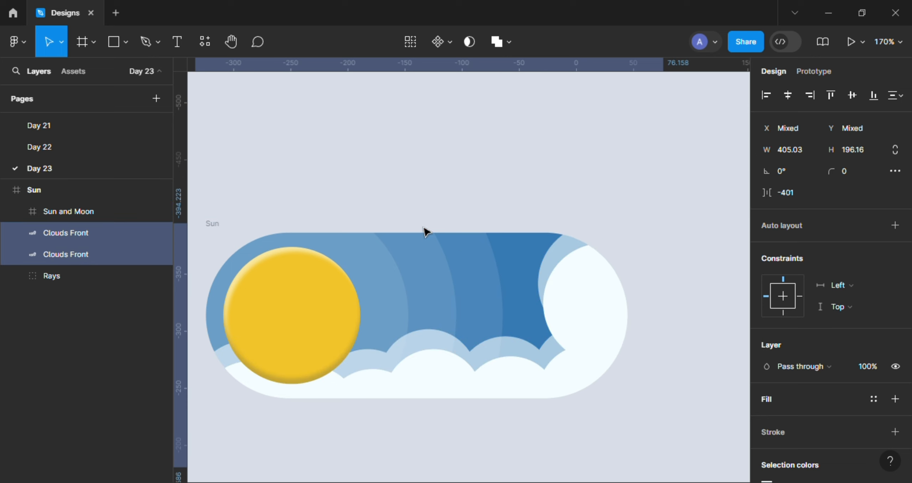
Rename the translucent cloud copy "Clouds Back"
click(56, 256)
click(56, 233)
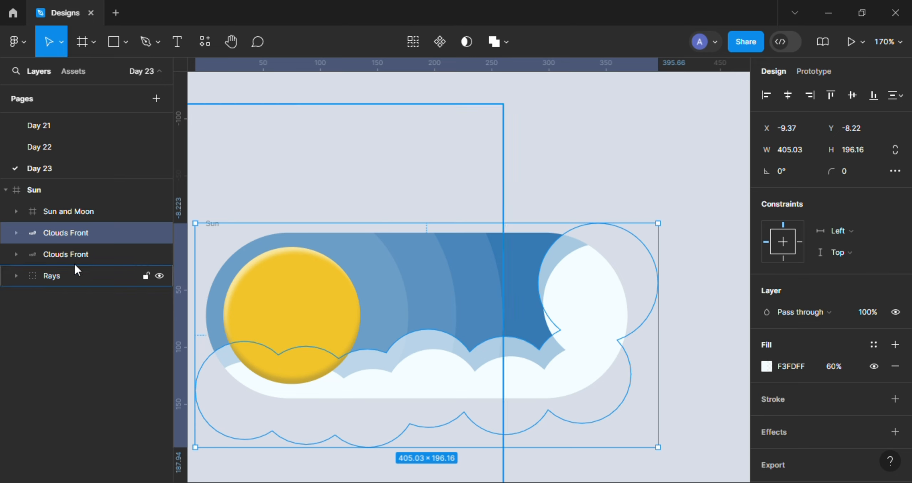
click(67, 254)
double_click(68, 233)
click(108, 234)
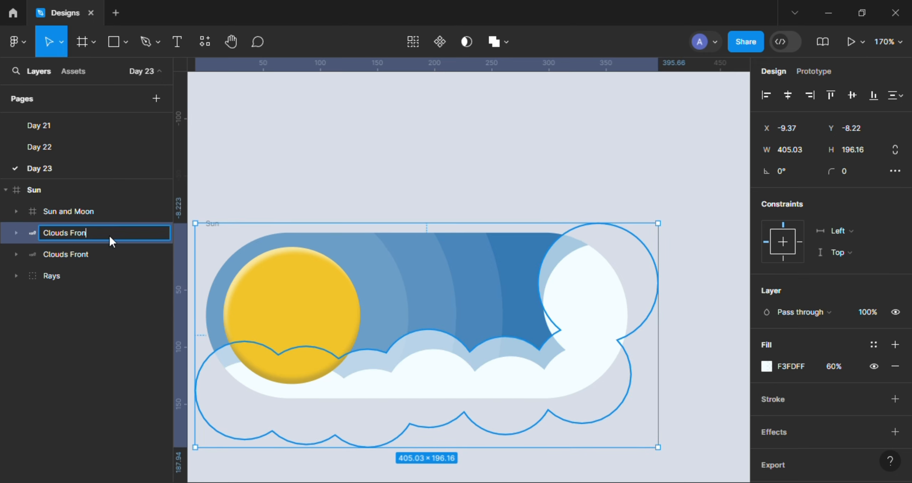
key(BackSpace)
key(BackSpace)
key(BackSpace)
key(BackSpace)
key(BackSpace)
key(BackSpace)
text(Back)
key(Return)
click(159, 233)
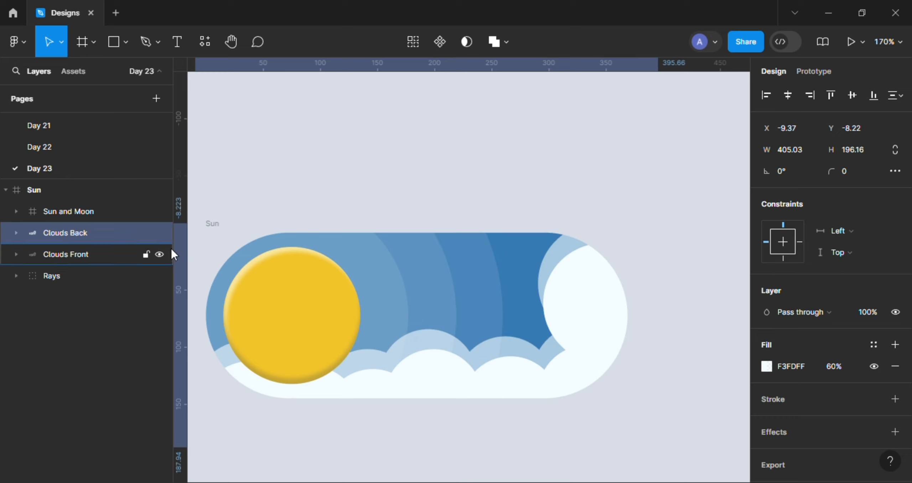
Shift Clouds Back slightly left, enlarge its large right-end circle to about 117 × 117 and nudge that circle up and left
click(566, 263)
drag(559, 257, 550, 255)
double_click(549, 255)
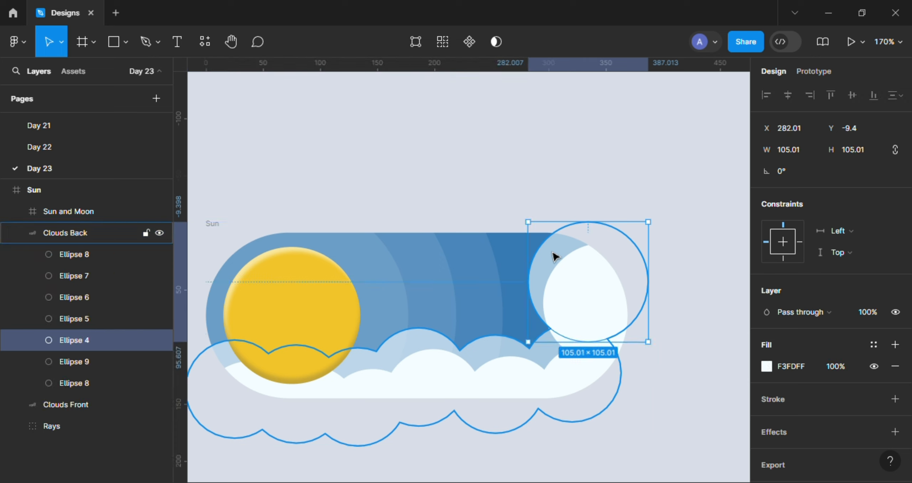
scroll(549, 256, up, 2)
drag(525, 218, 509, 203)
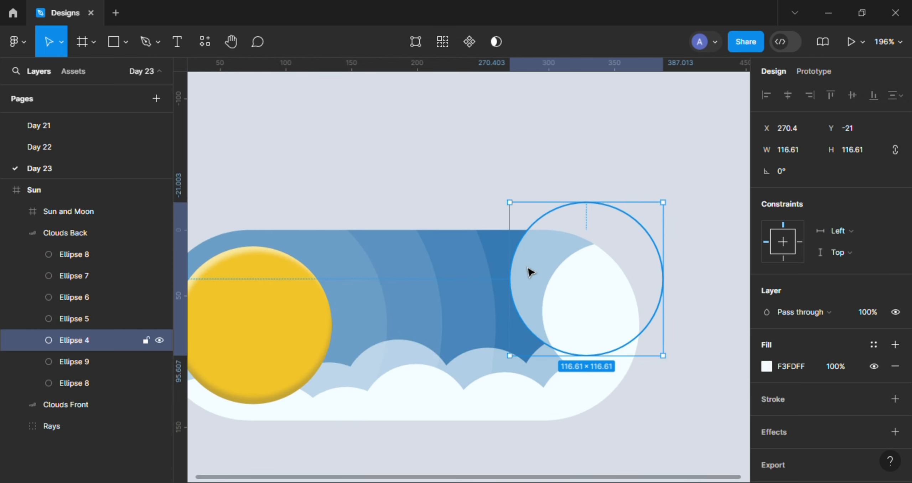
drag(534, 270, 525, 266)
Nudge the Clouds Back circle just below the large one up and left to about X 268.9, Y 72.5
scroll(541, 362, up, 3)
click(550, 378)
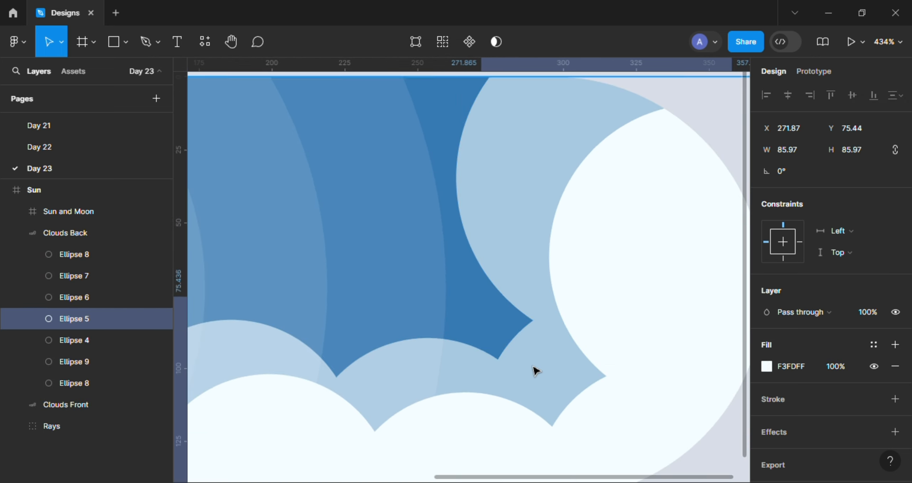
scroll(538, 370, up, 3)
drag(539, 373, 570, 350)
click(475, 364)
click(577, 354)
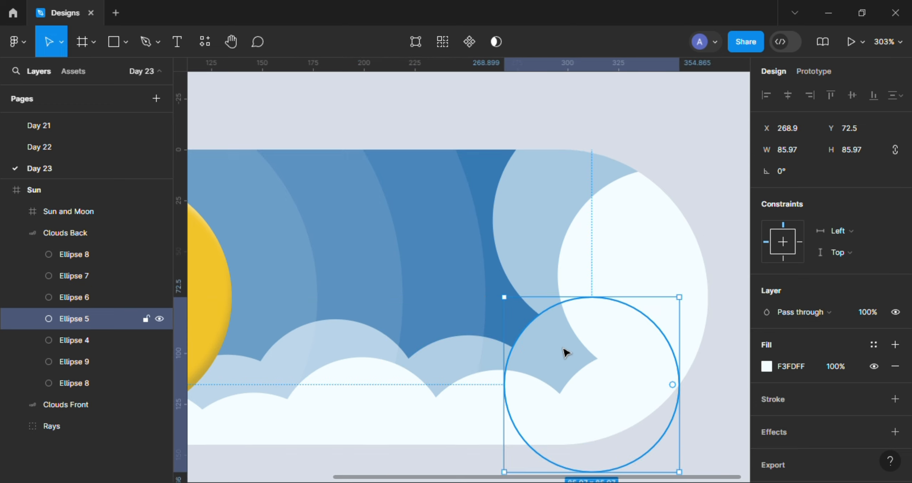
Adjust the positions of the two middle circles in Clouds Back, raising the one nearer the right end slightly
scroll(570, 350, left, 3)
scroll(570, 350, down, 1)
click(415, 349)
drag(382, 332, 386, 333)
click(521, 350)
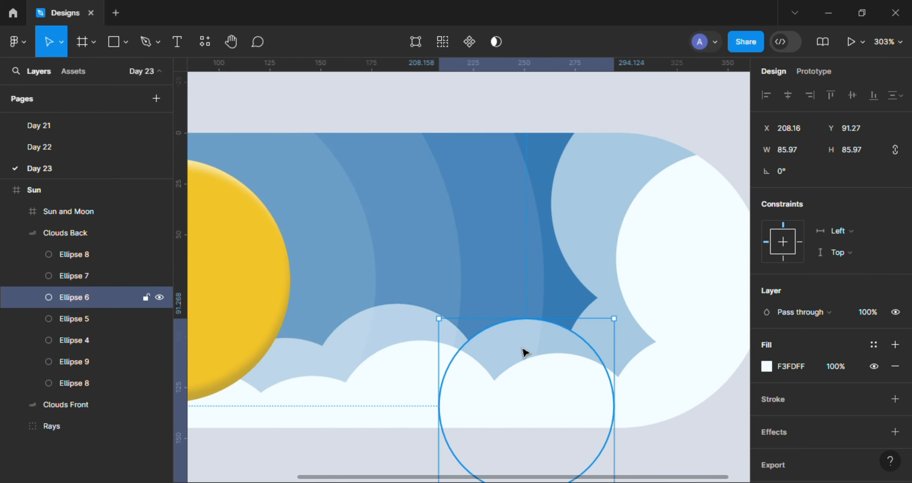
drag(521, 351, 522, 345)
Lower the Clouds Back circle beside the sun's lower right edge slightly and deselect it
scroll(522, 345, down, 3)
scroll(432, 352, left, 3)
scroll(431, 352, up, 2)
click(421, 352)
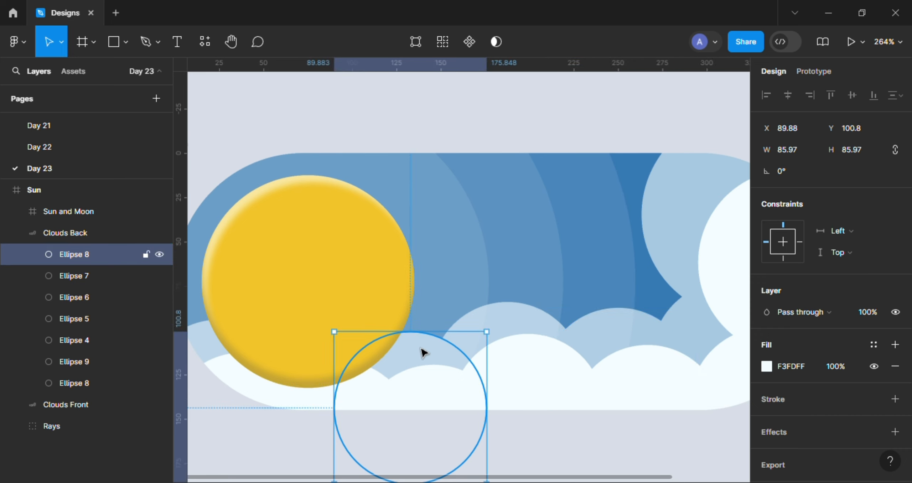
drag(421, 352, 422, 355)
scroll(495, 336, down, 5)
click(529, 167)
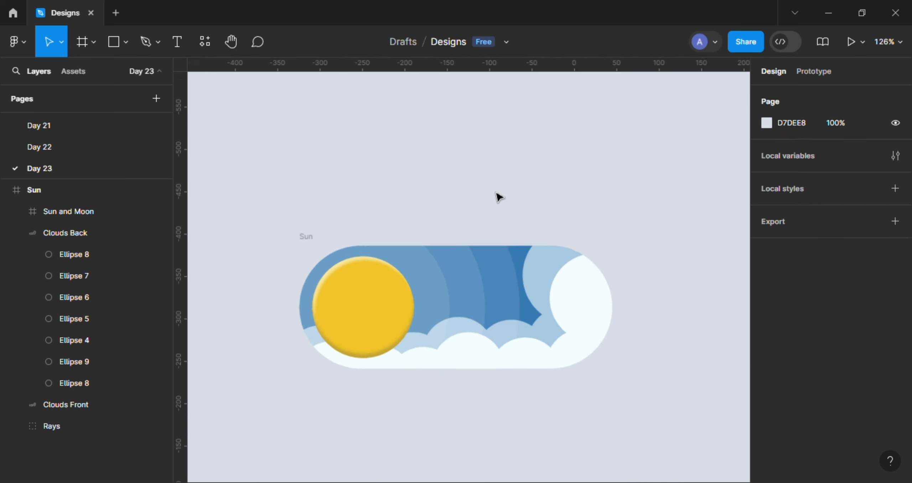
Examine how the back clouds overlap the front clouds, especially around the large circle at the pill's right end
scroll(501, 209, up, 1)
scroll(513, 291, up, 1)
click(513, 291)
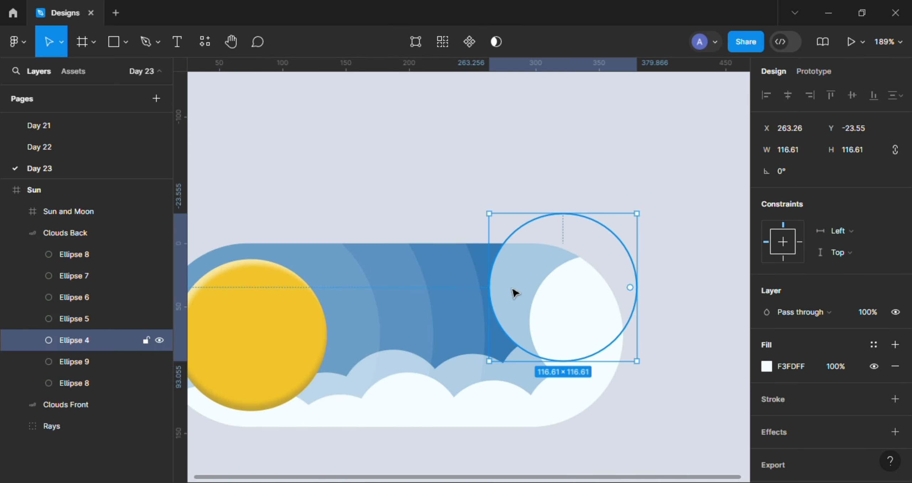
scroll(673, 252, down, 3)
click(663, 255)
scroll(653, 259, up, 1)
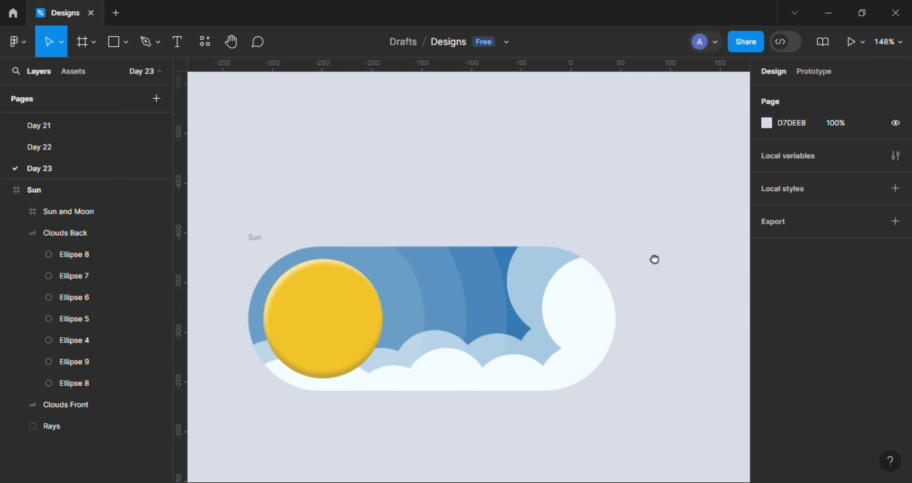
drag(620, 251, 615, 284)
scroll(597, 283, up, 2)
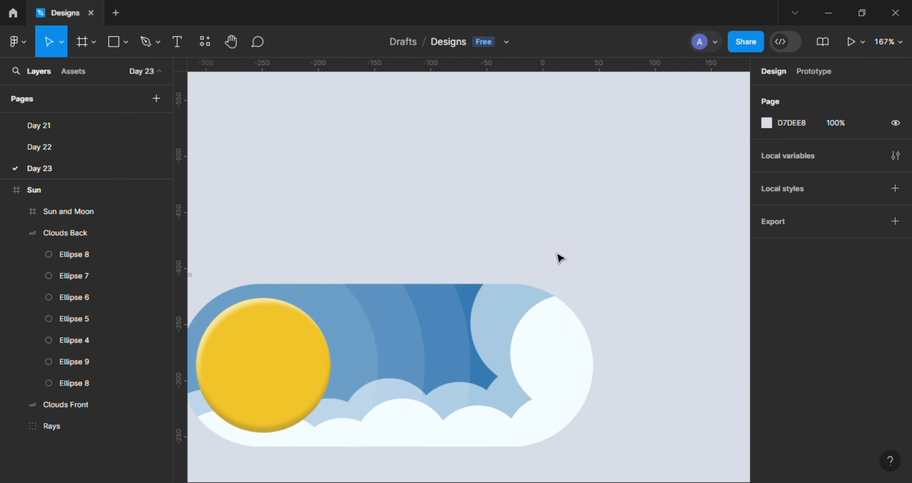
drag(533, 250, 566, 269)
drag(430, 272, 486, 161)
Add an inner shadow effect to the Sun frame and open the effect's settings
click(275, 185)
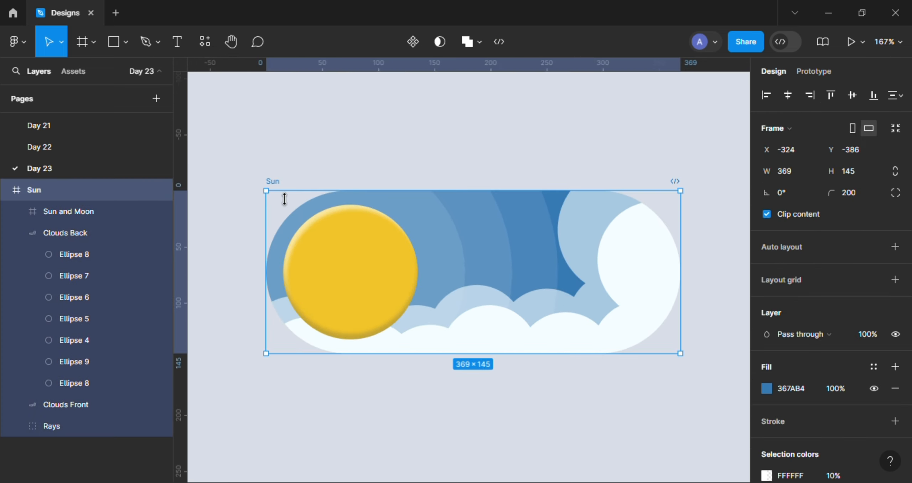
drag(380, 166, 332, 167)
scroll(365, 144, down, 1)
drag(369, 145, 344, 139)
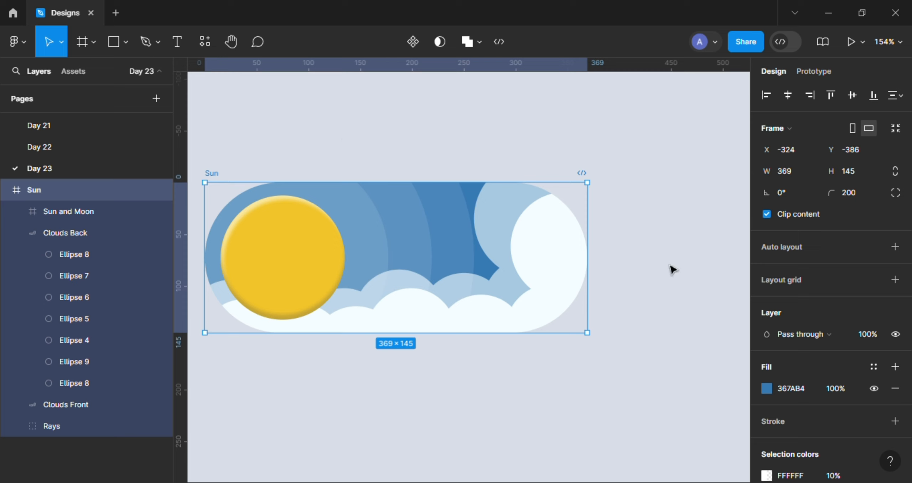
scroll(791, 320, down, 5)
click(895, 399)
click(819, 421)
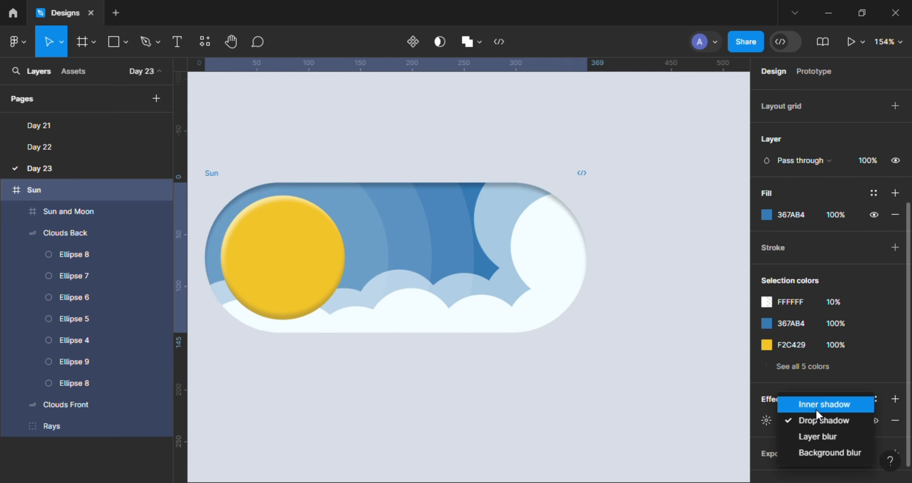
click(816, 410)
click(766, 421)
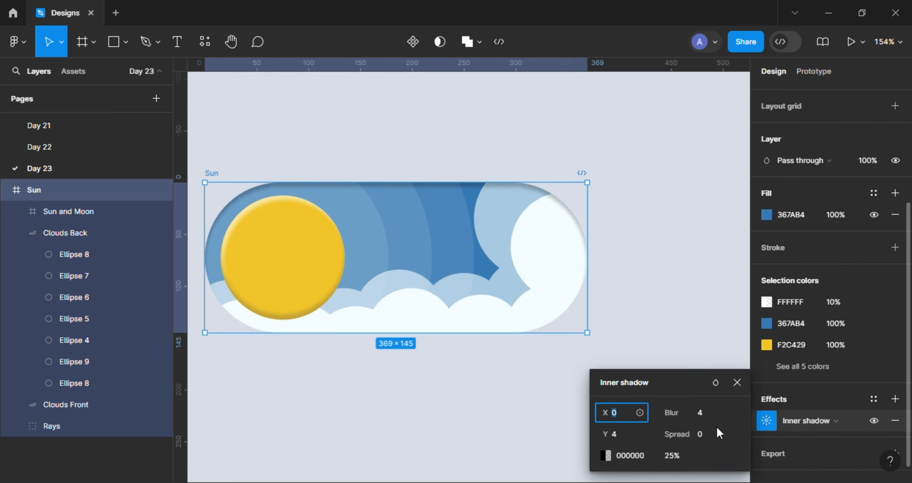
Set the Sun frame's inner shadow to a Y offset of 7 and a blur of 9, keeping 25% opacity
text(7)
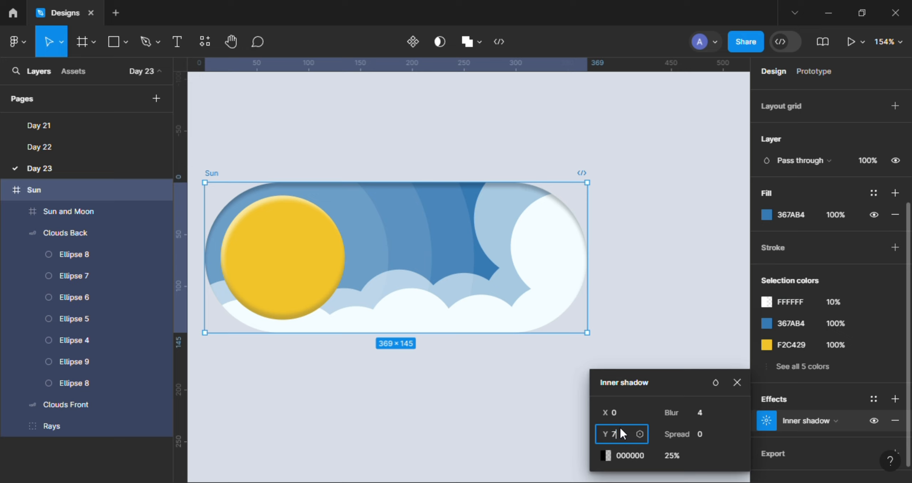
click(707, 412)
text(9)
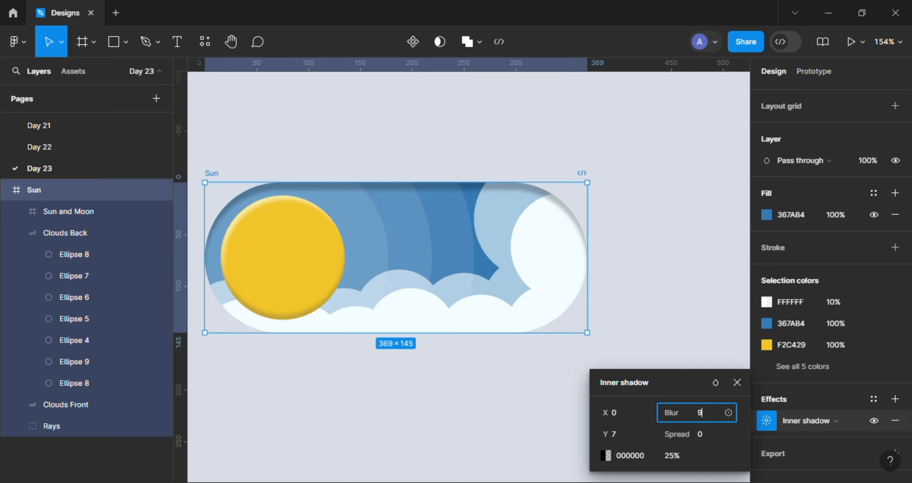
click(672, 455)
click(740, 378)
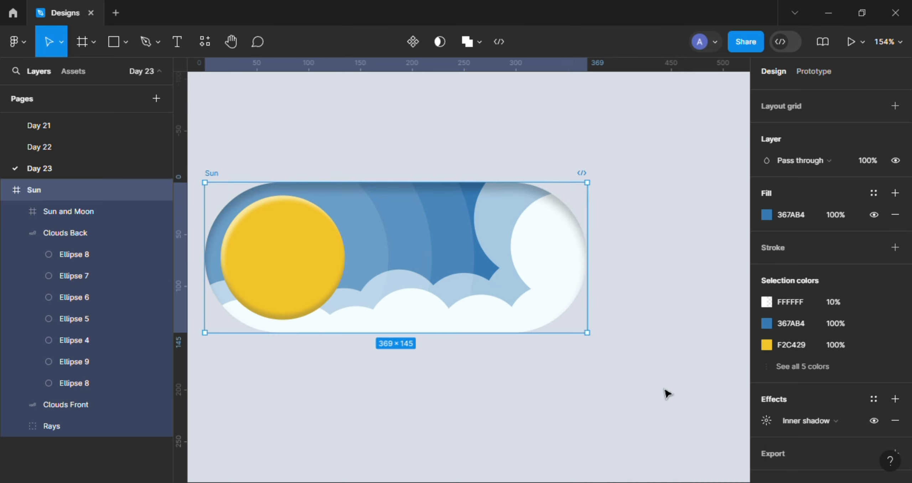
Add a second inner shadow to the Sun frame and open its settings
click(894, 399)
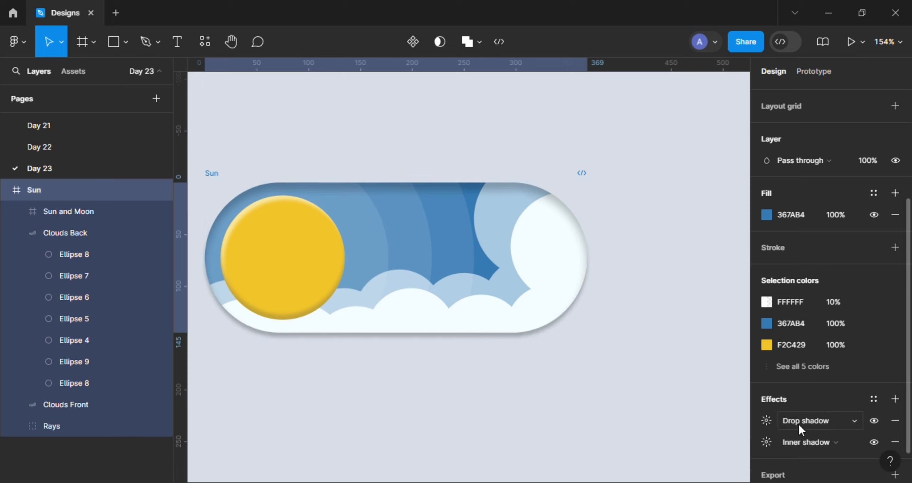
click(802, 421)
click(816, 404)
click(766, 419)
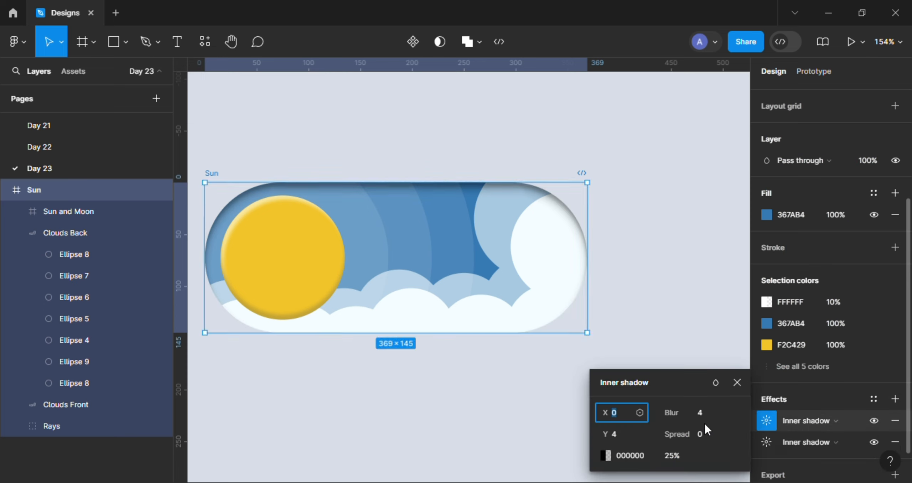
Give the second inner shadow a Y offset of 1, a blur of 13 and 25% opacity
click(627, 438)
text(1)
click(699, 413)
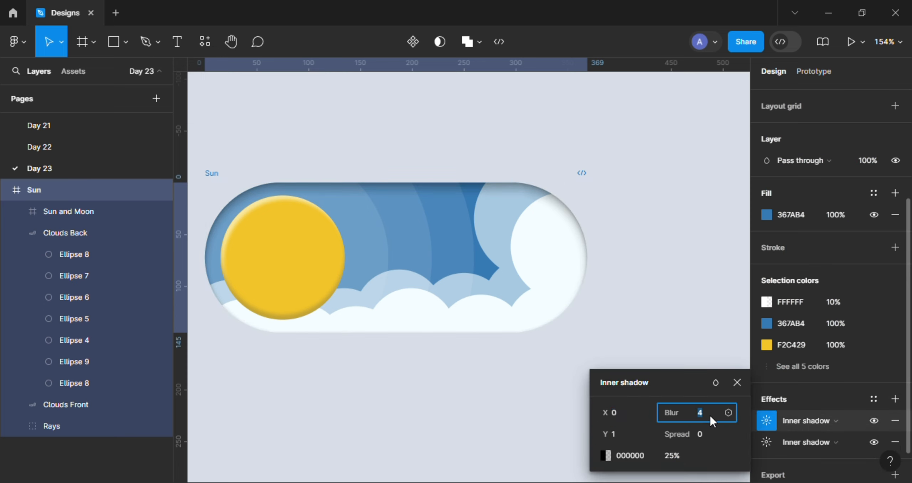
text(13)
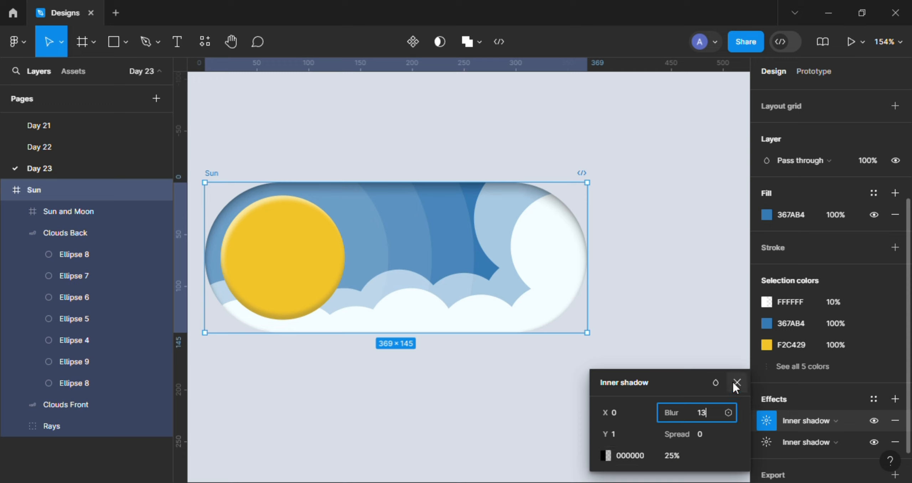
click(676, 458)
text(25)
key(Return)
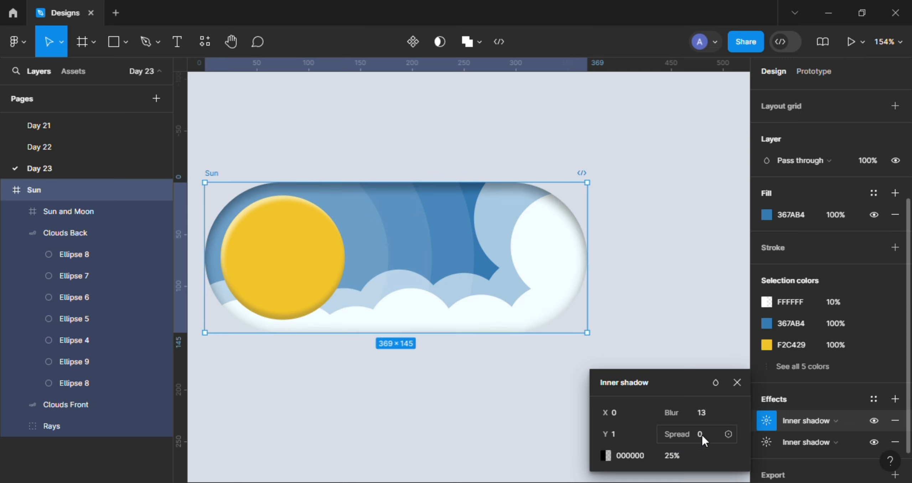
click(744, 384)
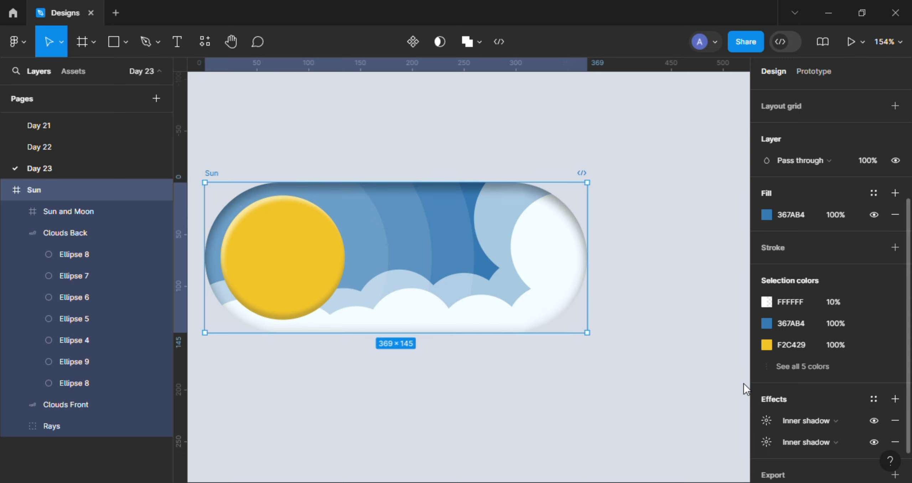
Add a drop shadow to the Sun frame with Y 4 and blur 4, and set its color to FFFFFF
click(894, 399)
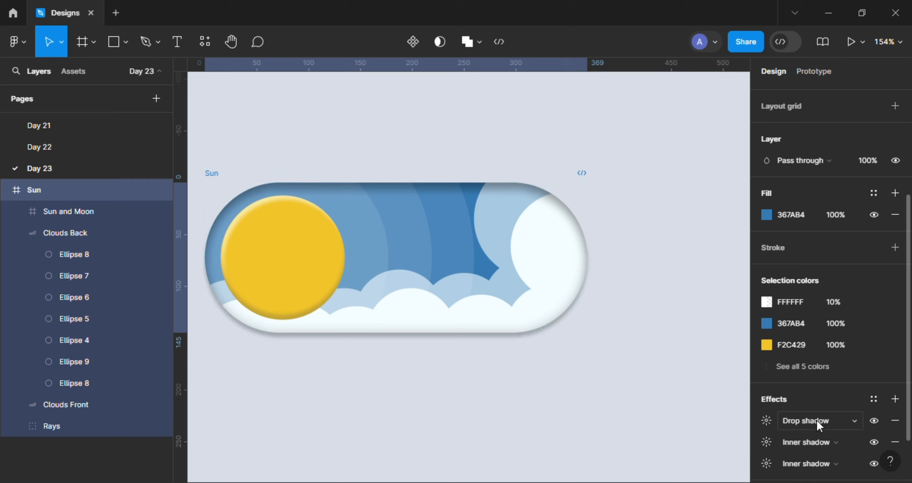
click(805, 422)
click(805, 423)
click(766, 421)
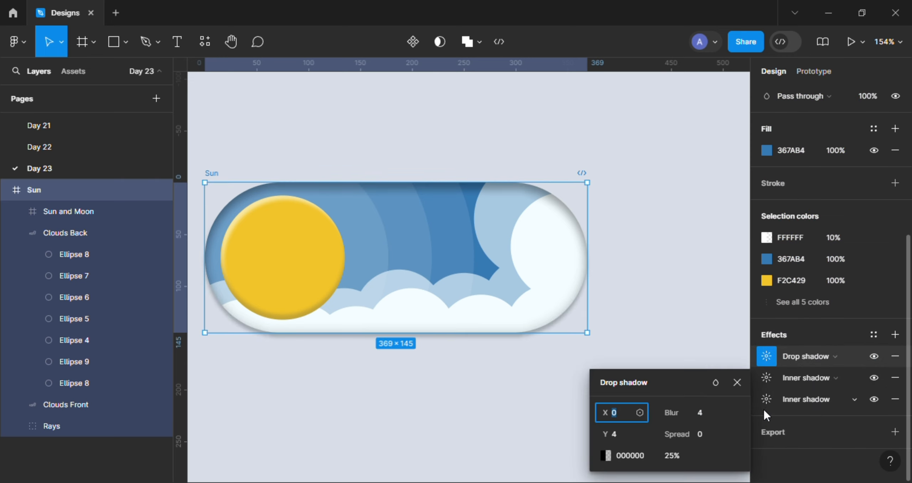
click(619, 433)
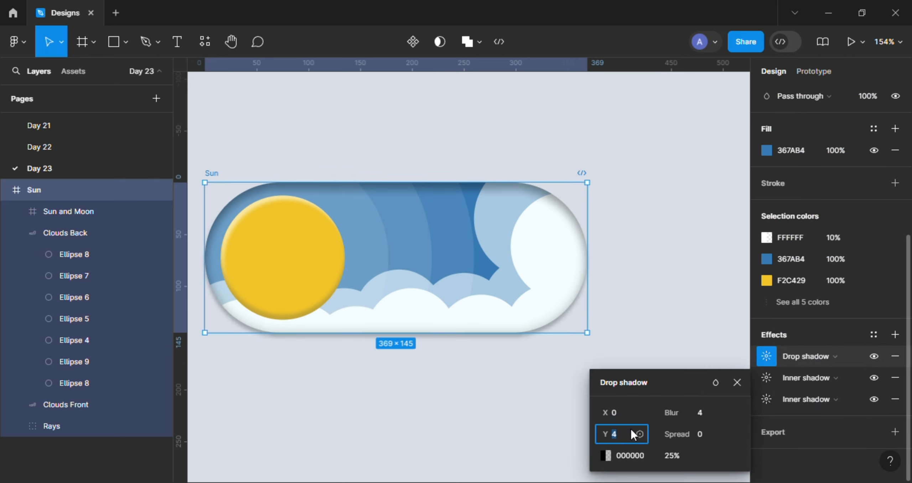
click(699, 420)
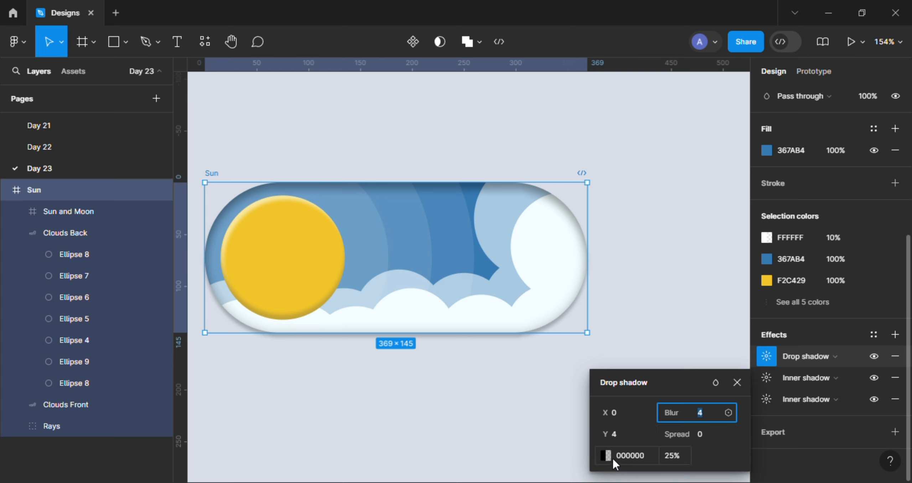
click(605, 454)
text(FFFFFF)
key(Return)
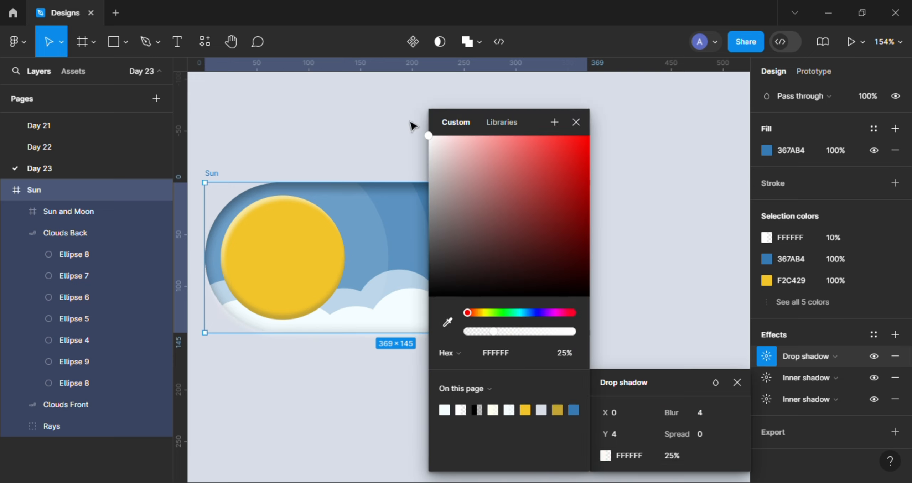
click(576, 123)
Set the white drop shadow's opacity to 95% and close its settings
click(671, 456)
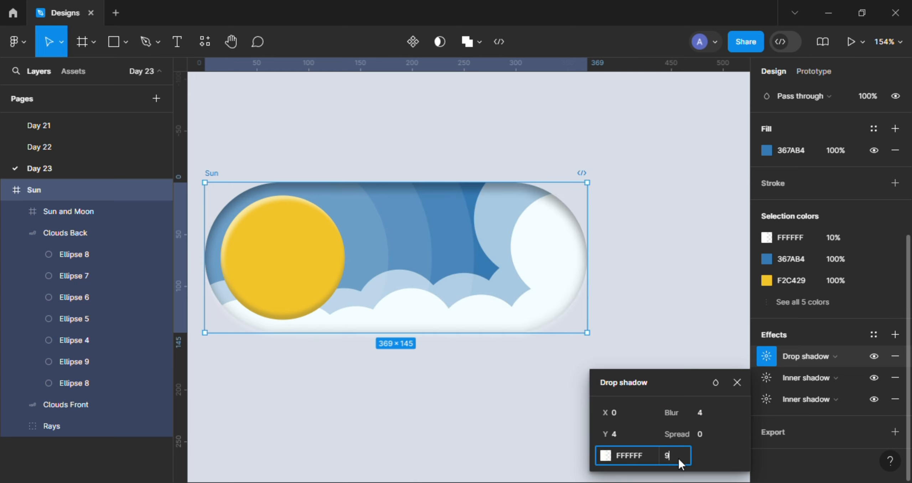
text(95)
key(Return)
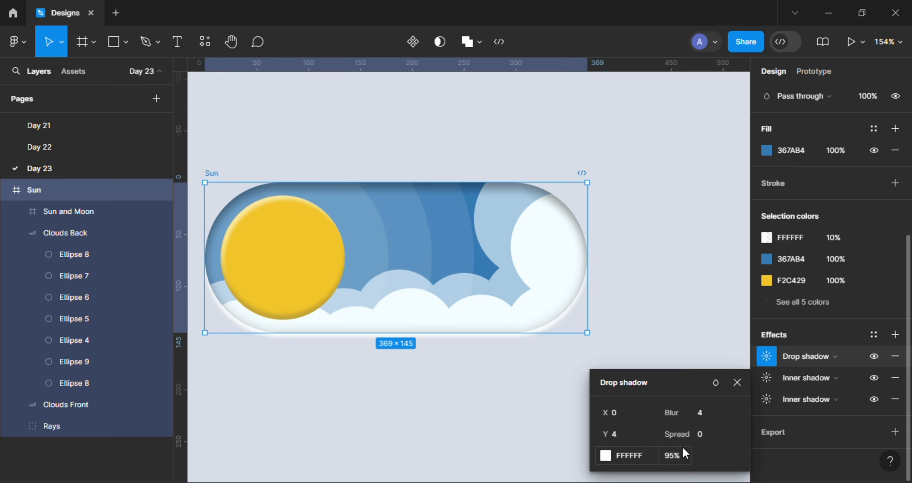
click(736, 382)
Add a second drop shadow to the Sun frame and open its settings
click(895, 334)
click(821, 357)
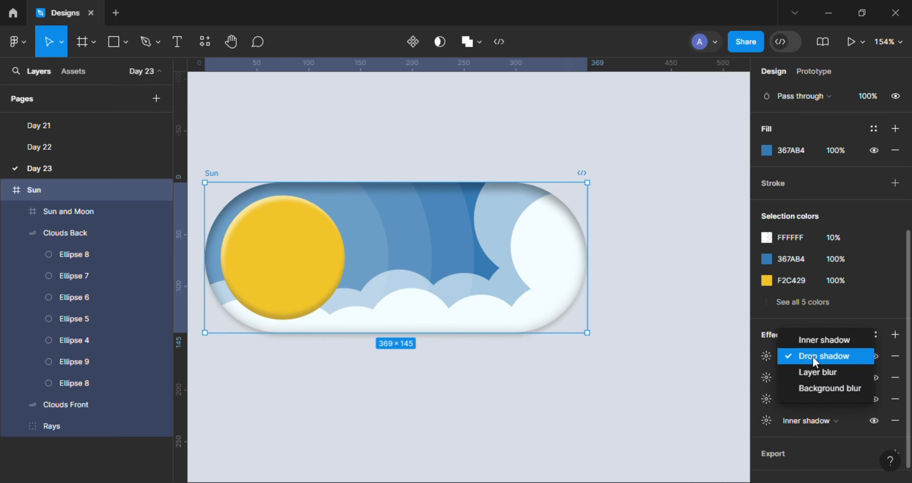
click(811, 355)
click(766, 356)
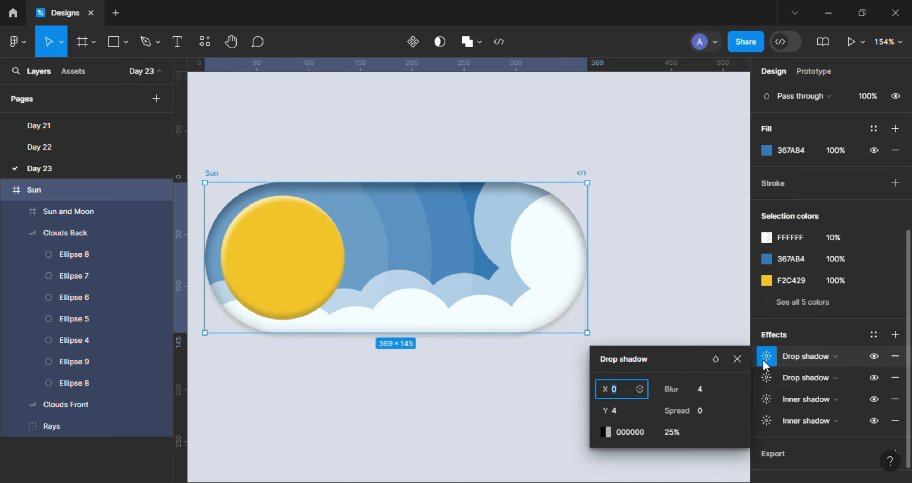
Set the black drop shadow's Y offset to -3, keeping its blur at 4 and opacity at 25%
click(621, 409)
text(-)
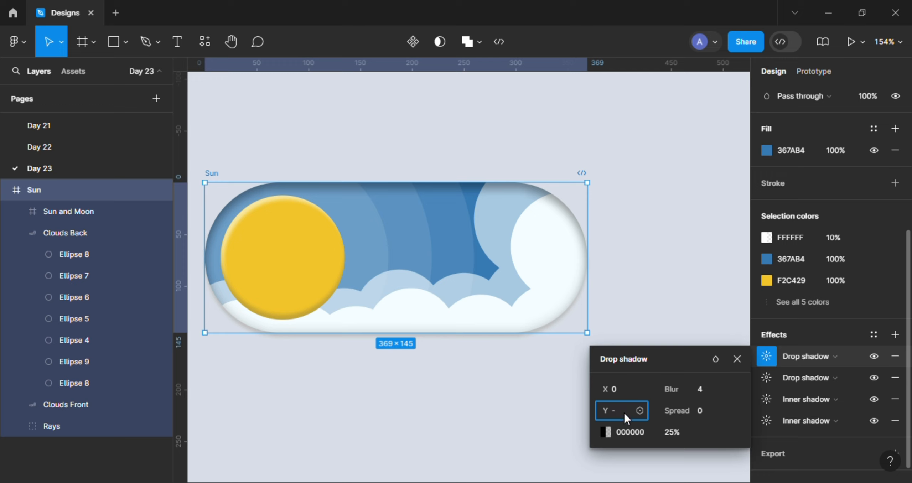
text(3)
click(709, 389)
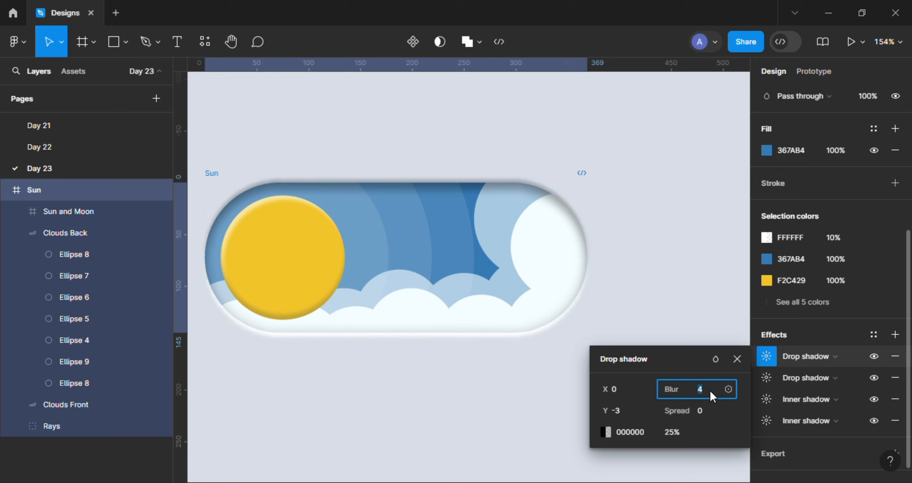
click(679, 432)
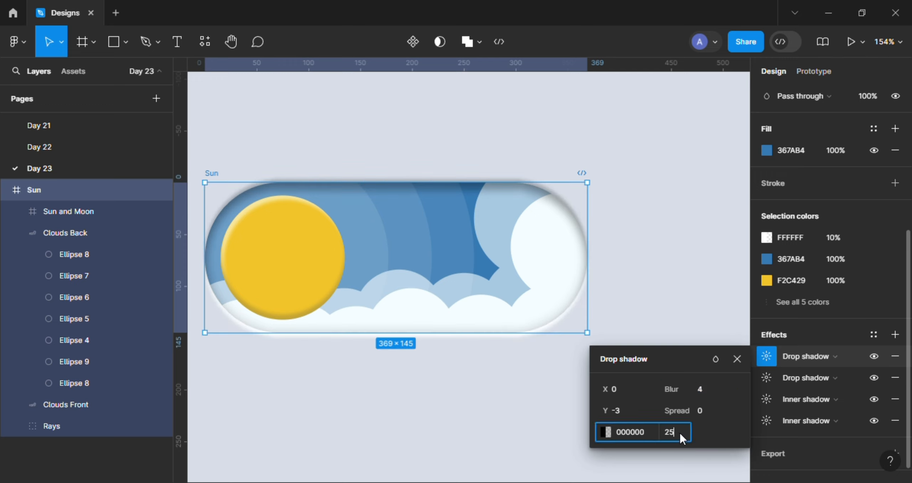
key(Return)
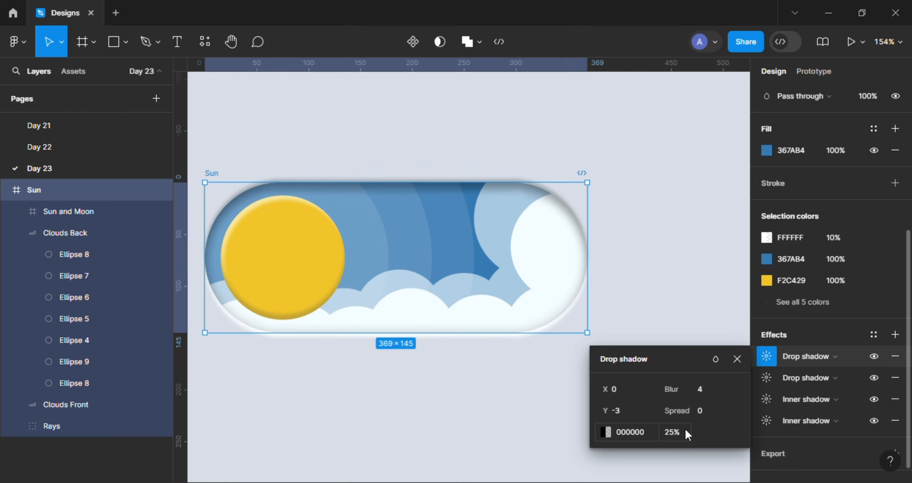
click(737, 359)
Select the Sun and Moon frame, add a drop shadow to it and open the effect's settings
scroll(727, 379, down, 2)
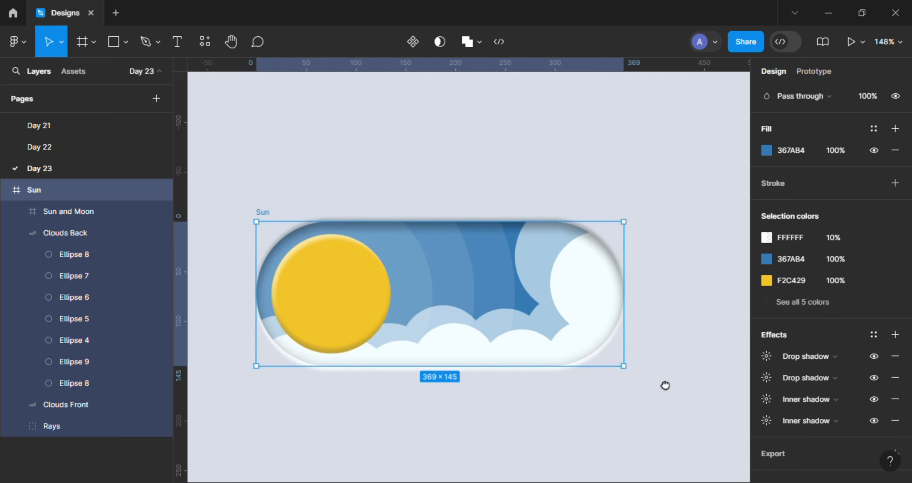
click(372, 320)
scroll(378, 310, up, 3)
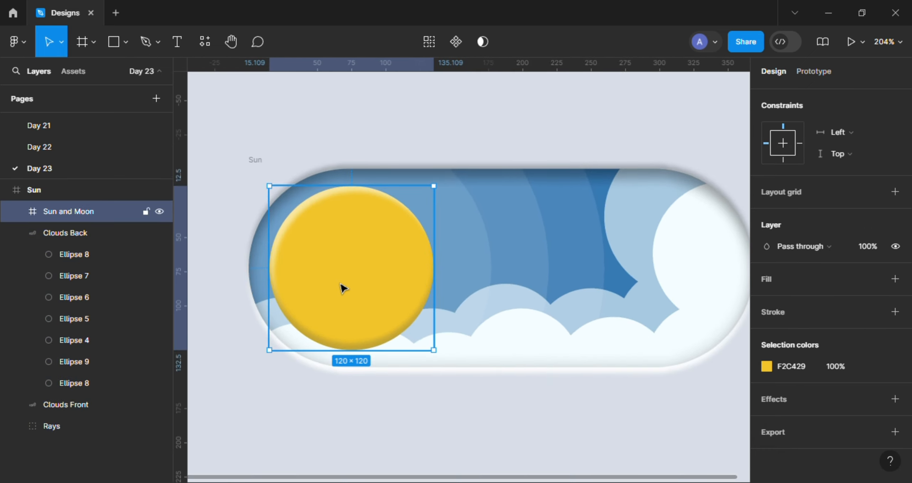
scroll(342, 288, down, 1)
click(792, 400)
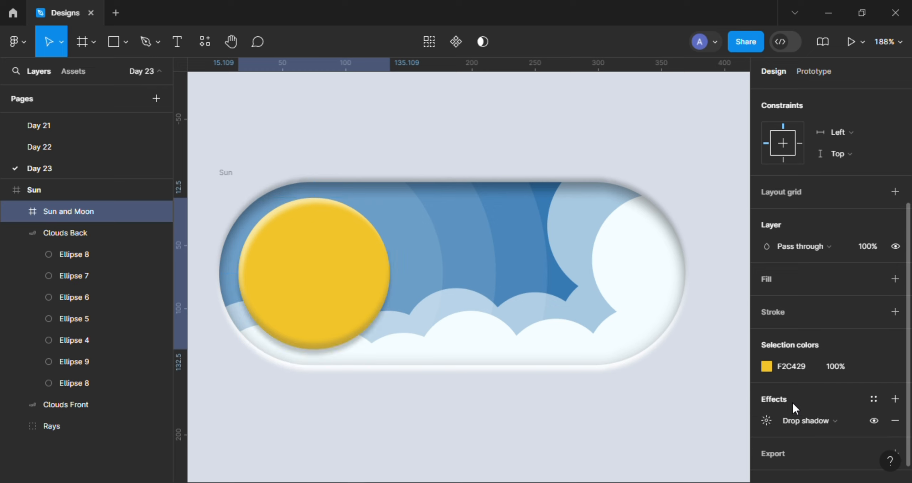
click(767, 422)
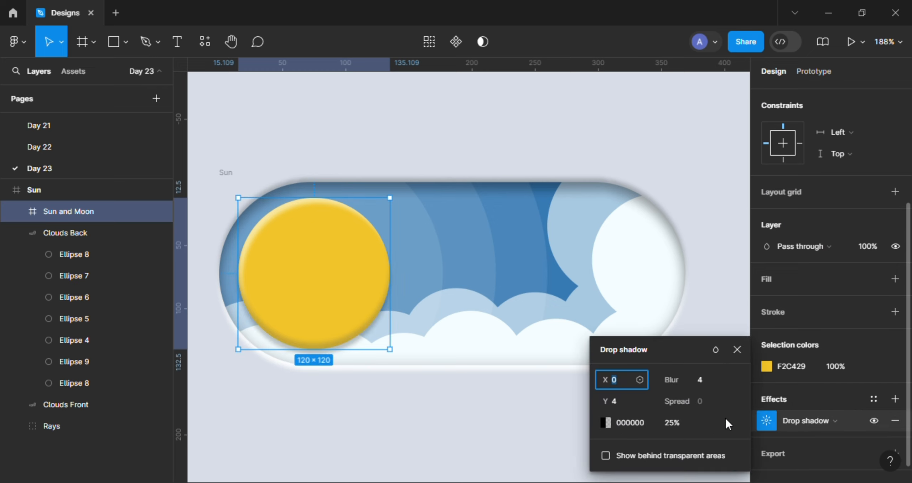
Set the Sun and Moon drop shadow to X 4, Y 7, blur 8 and 25% opacity
text(4)
click(621, 402)
text(7)
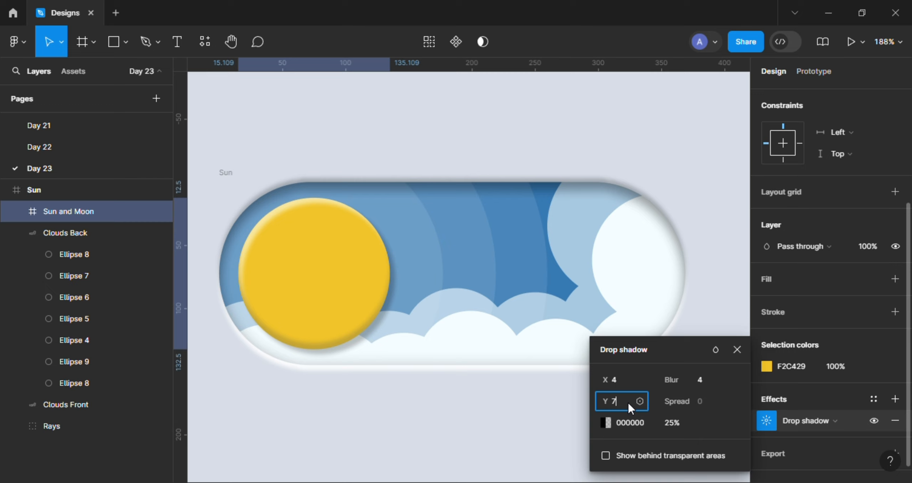
click(706, 380)
text(8)
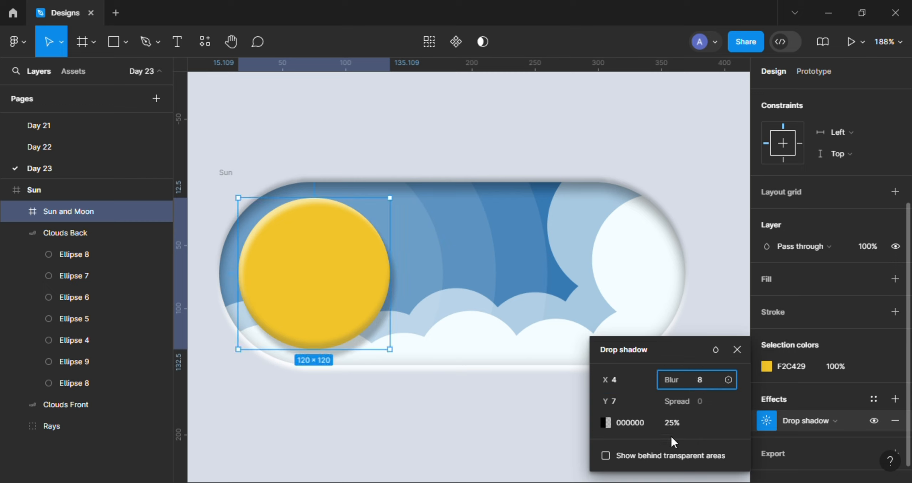
click(672, 426)
text(25)
key(Return)
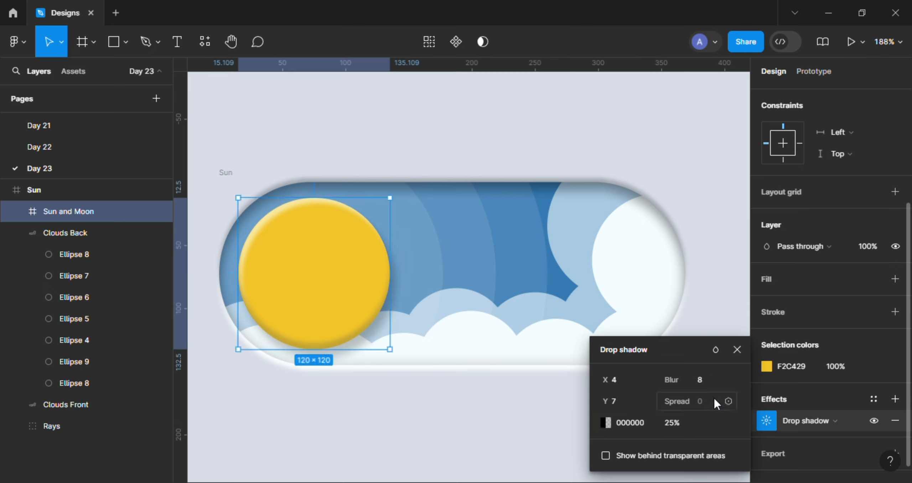
click(764, 333)
Add another drop shadow to the Sun and Moon frame with the default X 0, Y 4, blur 4 and 25% opacity
scroll(860, 366, down, 1)
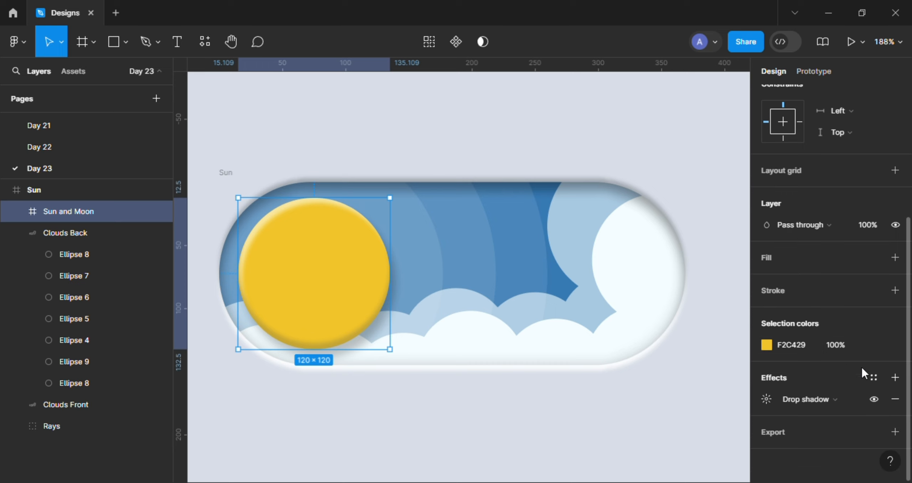
click(894, 376)
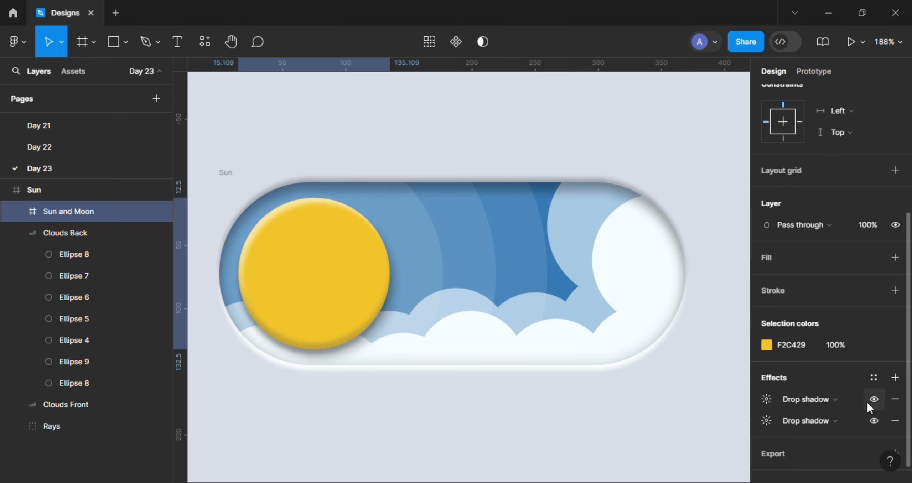
click(815, 400)
click(787, 401)
click(772, 400)
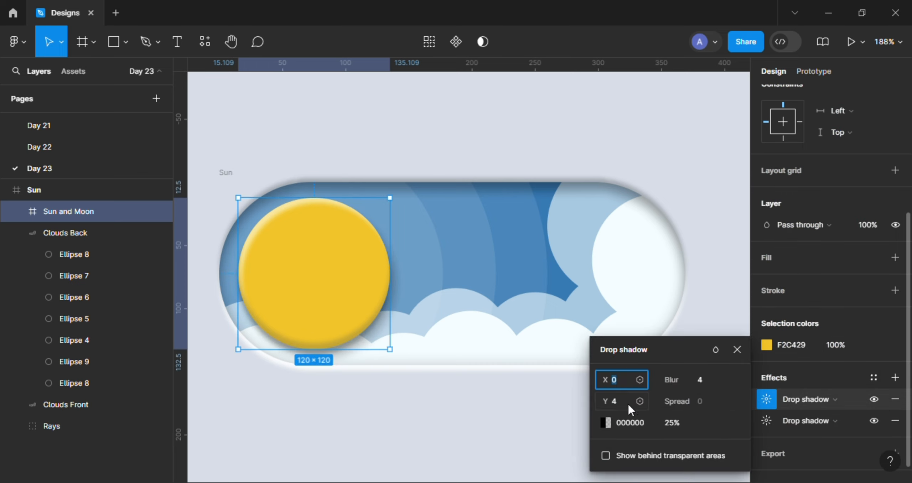
click(737, 350)
Collapse the Clouds Back layer and expand the Sun and Moon frame to show its Sun layer
scroll(691, 332, down, 1)
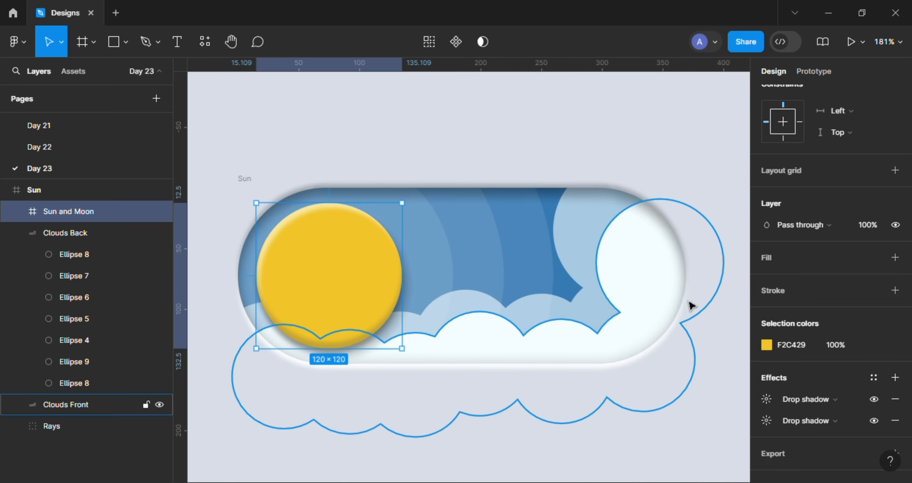
scroll(417, 205, up, 2)
click(16, 235)
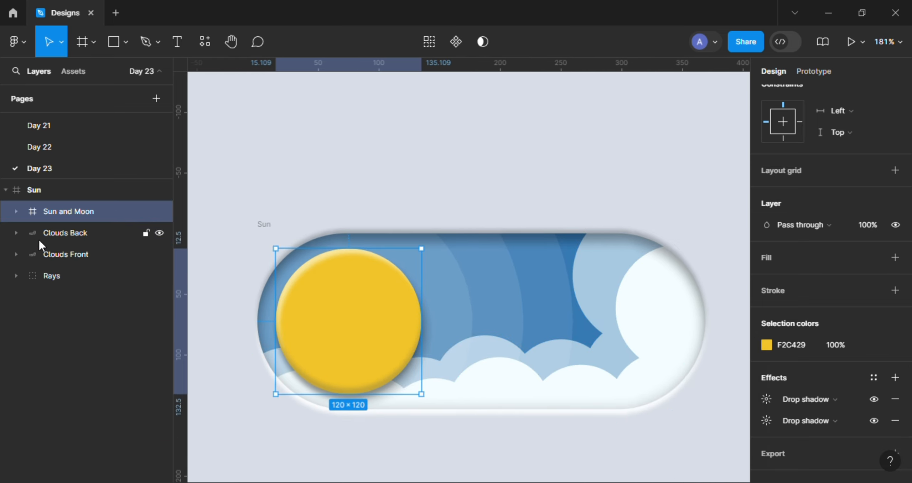
click(17, 211)
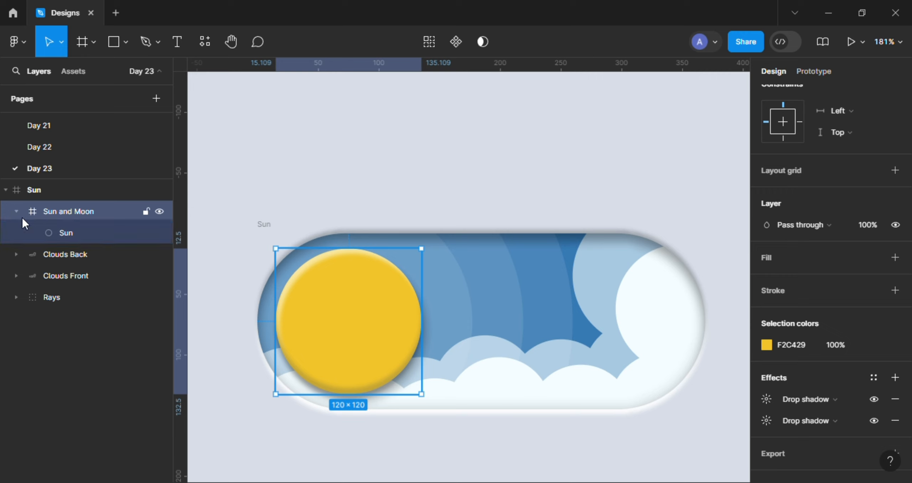
Duplicate the Sun circle to its right inside the Sun and Moon frame and rename the copy Moon
click(73, 232)
scroll(281, 189, up, 2)
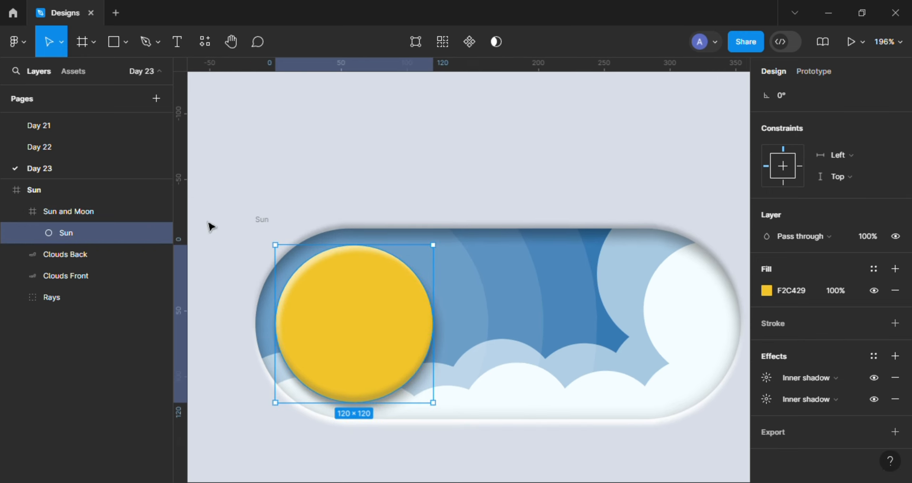
drag(340, 314, 526, 316)
drag(63, 213, 70, 240)
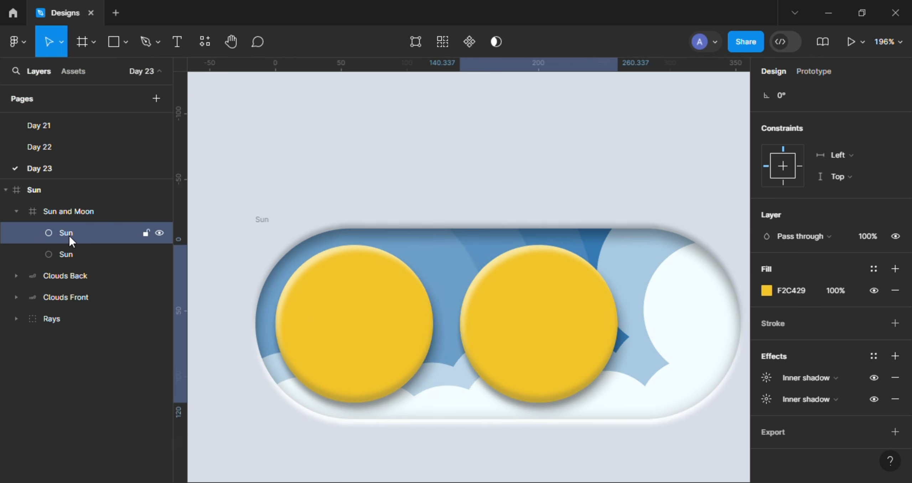
double_click(68, 234)
text(Moon)
key(Return)
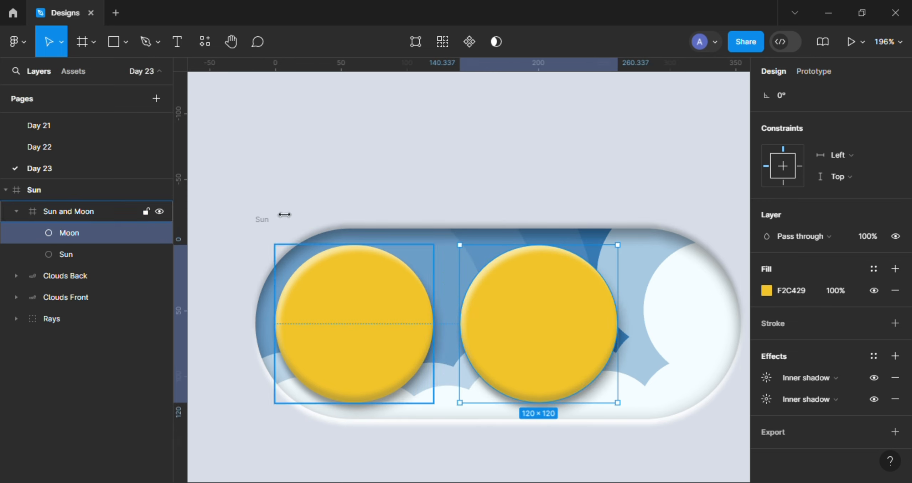
Change the Moon circle's fill colour to C4C9D2
mouse_move(498, 174)
mouse_down()
mouse_move(393, 150)
mouse_move(414, 180)
mouse_move(433, 176)
mouse_up()
scroll(392, 158, up, 1)
scroll(434, 175, up, 1)
click(767, 290)
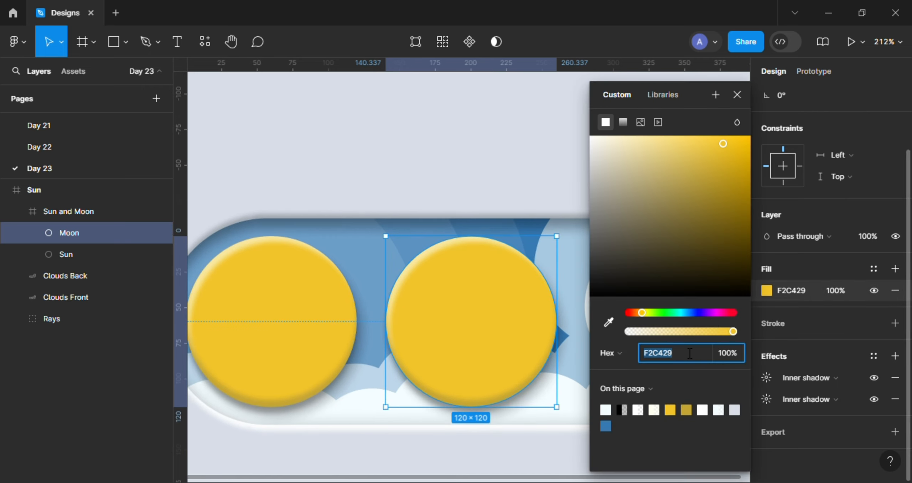
key(BackSpace)
text(C4C9D2)
key(Return)
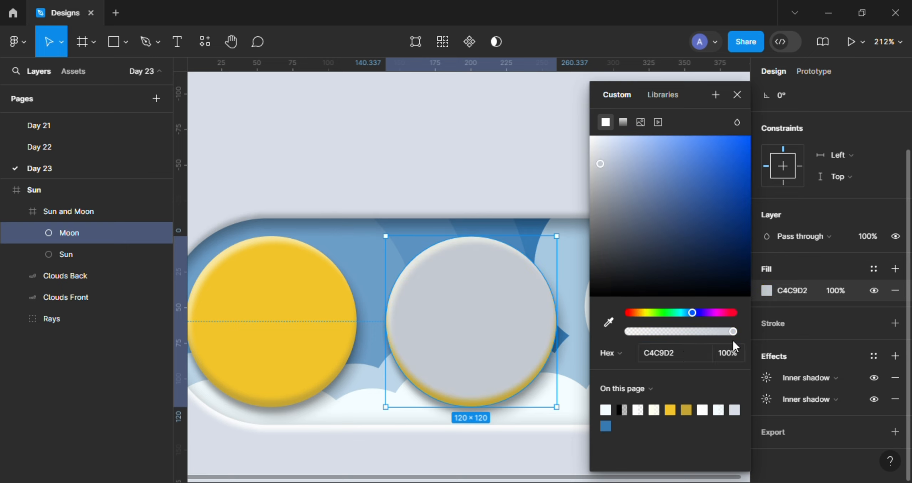
key(Escape)
Recolour the Moon's inner shadow with X 3 and Y 4 to the near-white FEFEFF
scroll(702, 224, right, 2)
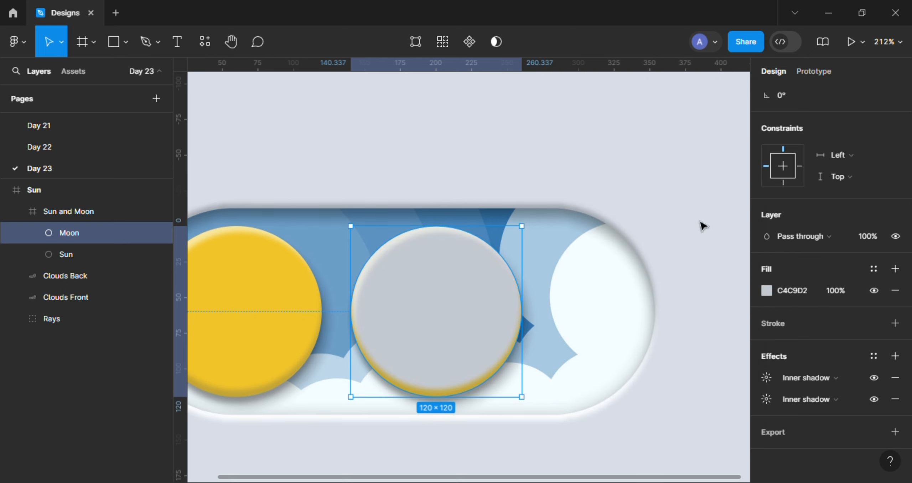
click(799, 289)
key(ctrl+c)
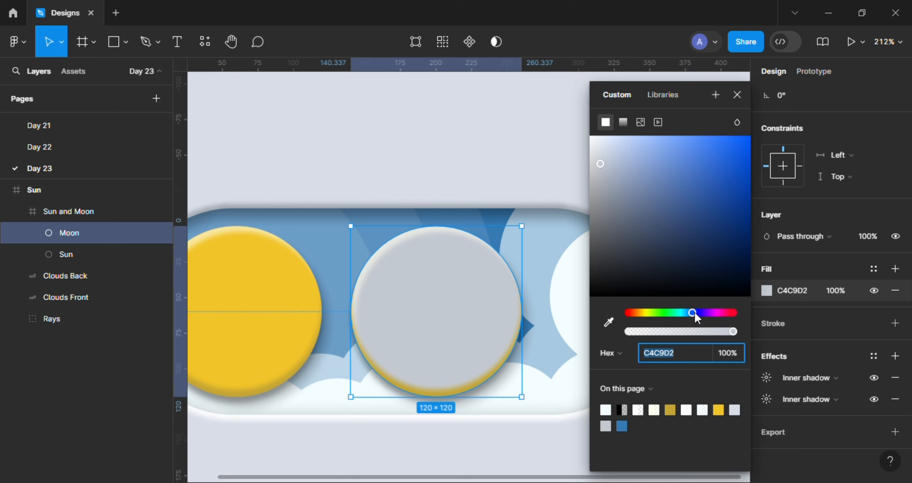
click(736, 95)
click(767, 399)
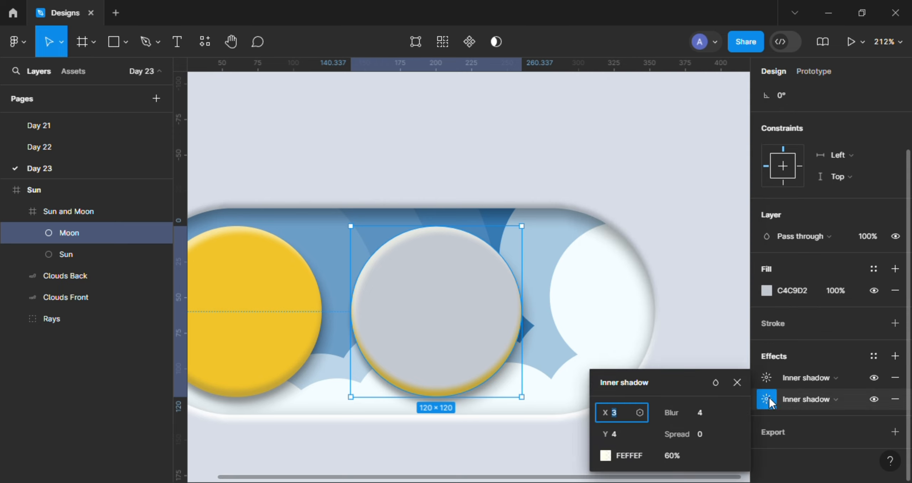
click(624, 457)
key(ctrl+v)
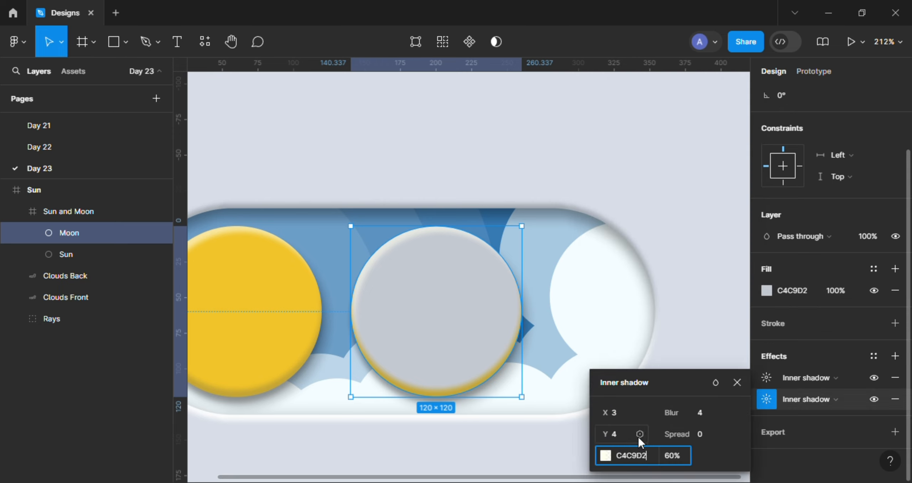
key(Return)
click(605, 456)
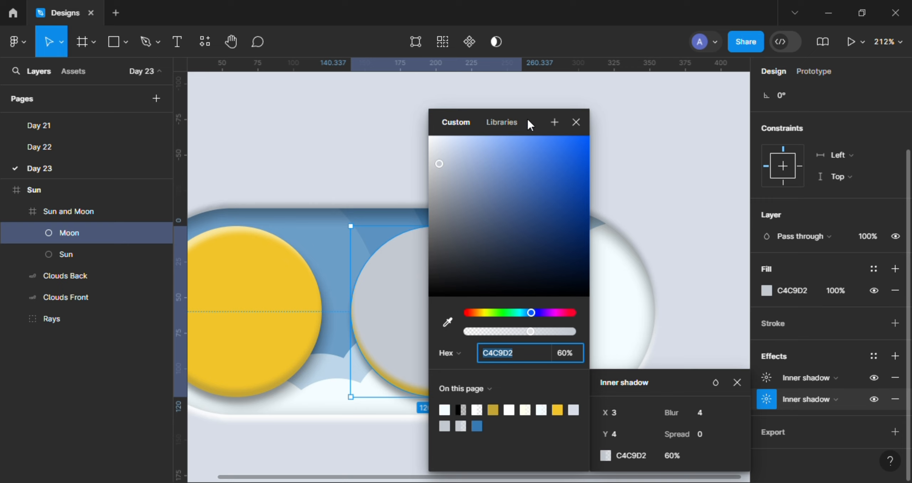
drag(527, 123, 684, 113)
drag(598, 156, 586, 125)
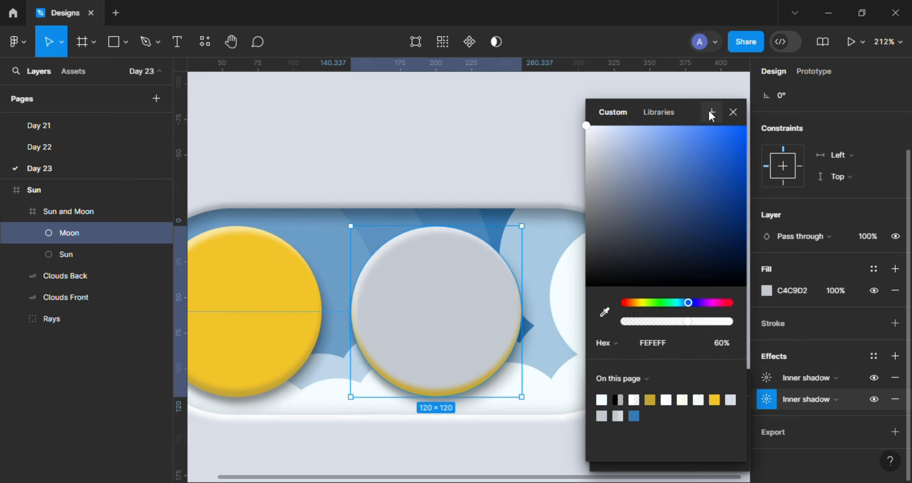
click(733, 112)
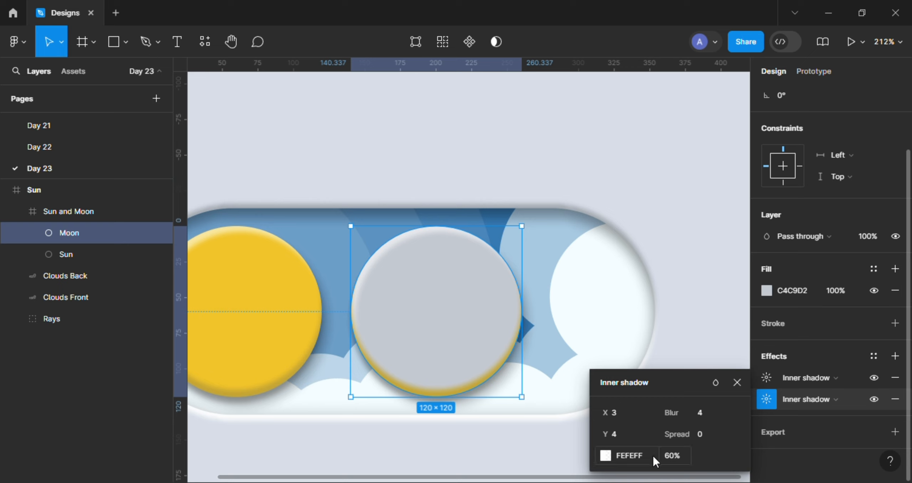
click(736, 382)
Recolour the Moon's inner shadow with Y -5 to the grey-blue 8B94A5
click(766, 378)
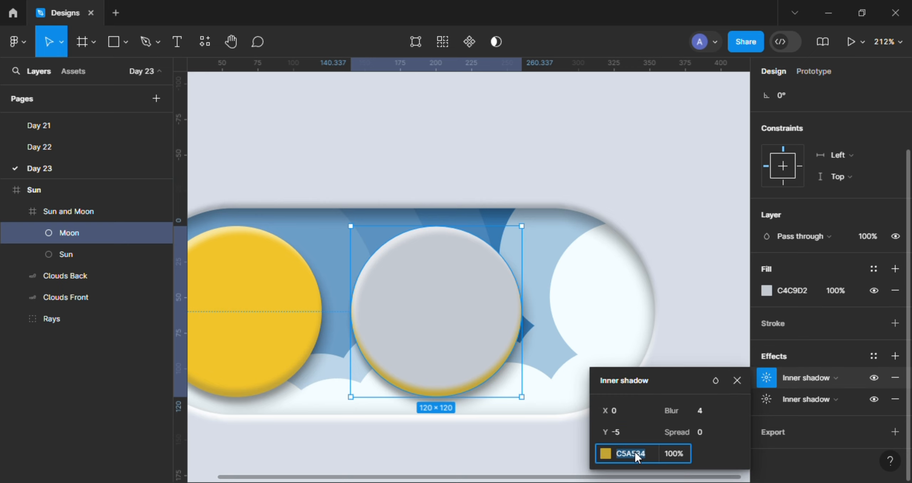
click(605, 454)
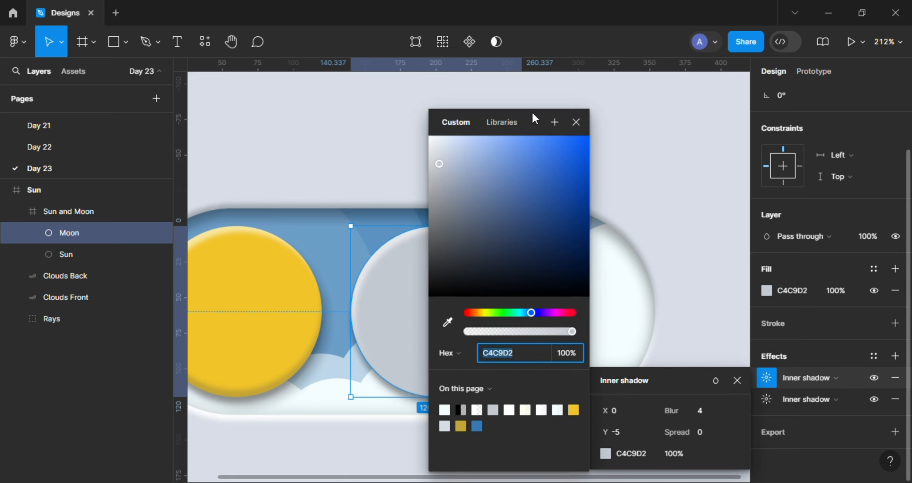
drag(532, 112, 710, 97)
drag(635, 153, 626, 176)
scroll(469, 323, up, 4)
scroll(416, 273, down, 3)
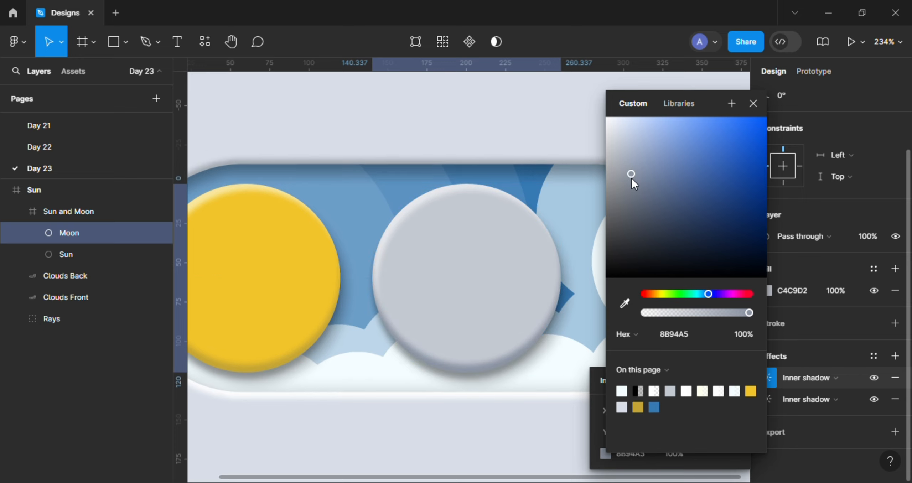
click(753, 104)
click(723, 157)
scroll(729, 192, down, 2)
drag(729, 192, 691, 209)
scroll(730, 204, down, 1)
scroll(665, 208, up, 2)
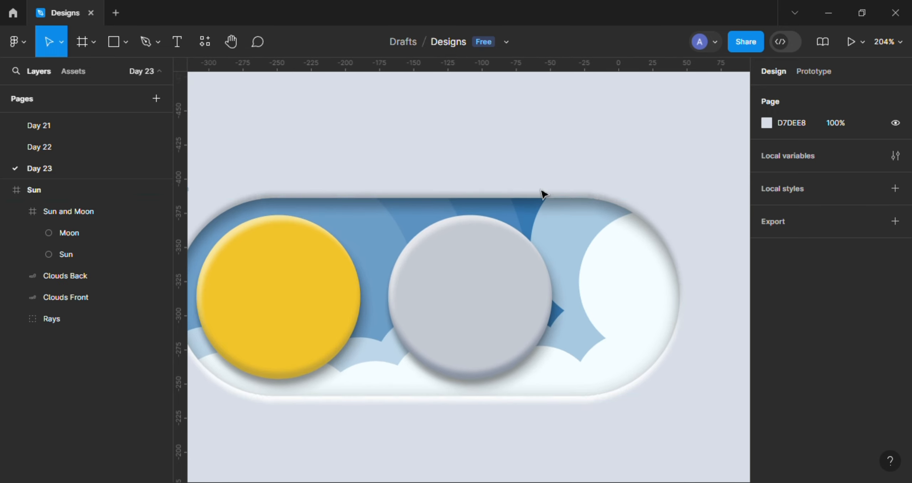
scroll(559, 151, right, 2)
Set the Moon's Y -5 inner shadow colour to the slightly lighter grey 959DAD
click(444, 330)
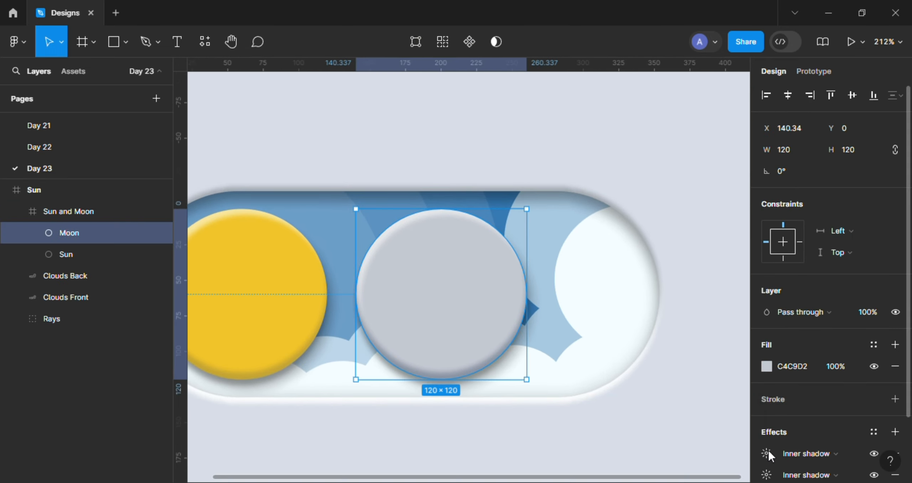
click(766, 453)
click(606, 456)
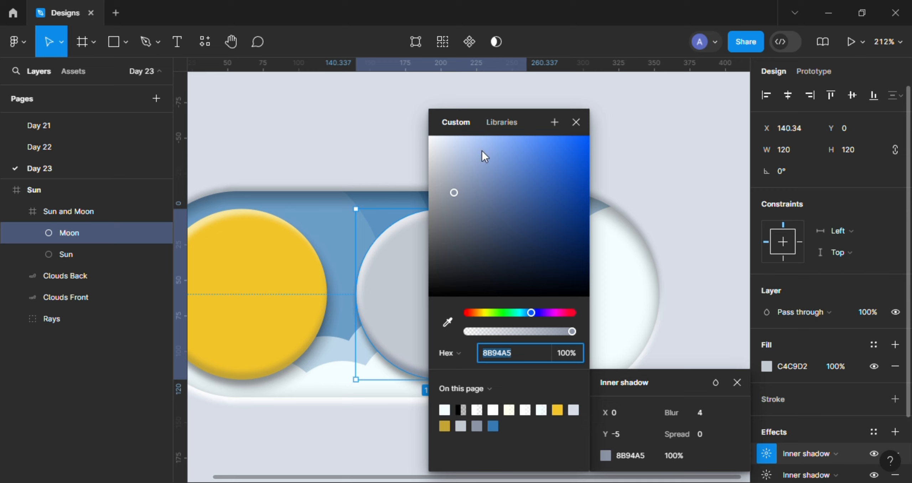
drag(527, 118, 694, 140)
drag(621, 216, 619, 215)
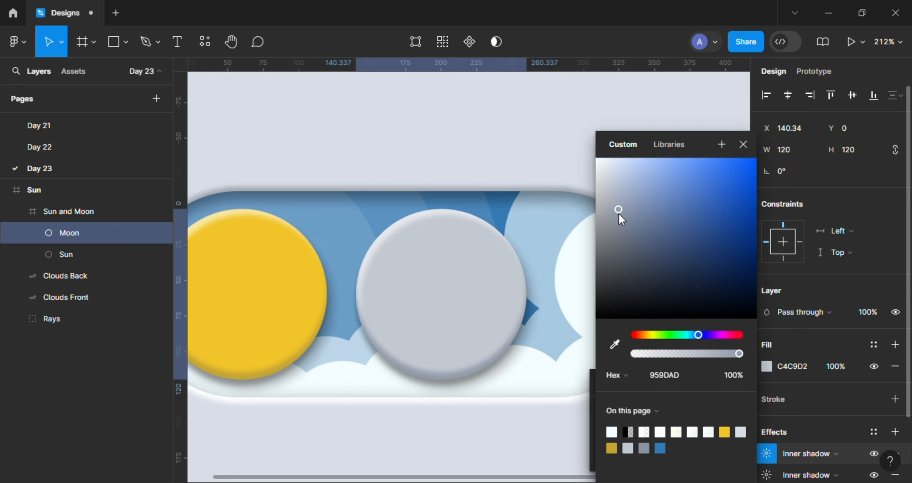
click(743, 144)
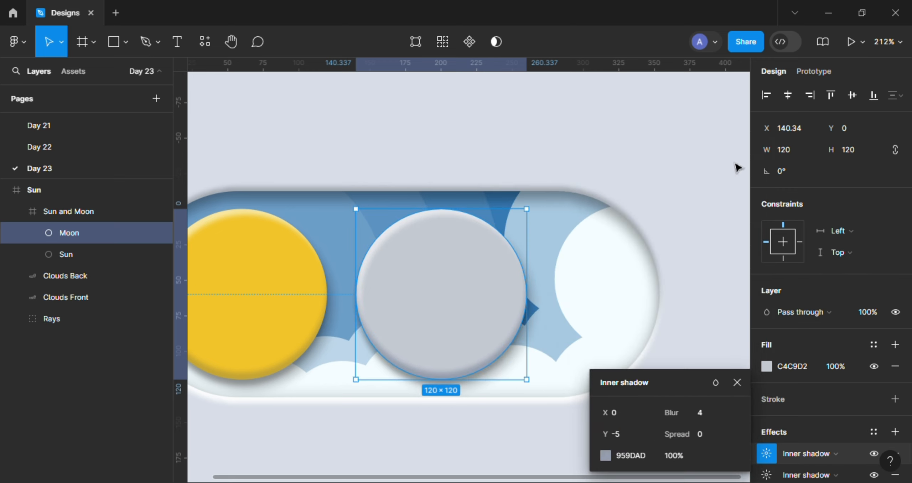
click(736, 382)
scroll(723, 318, up, 2)
click(573, 182)
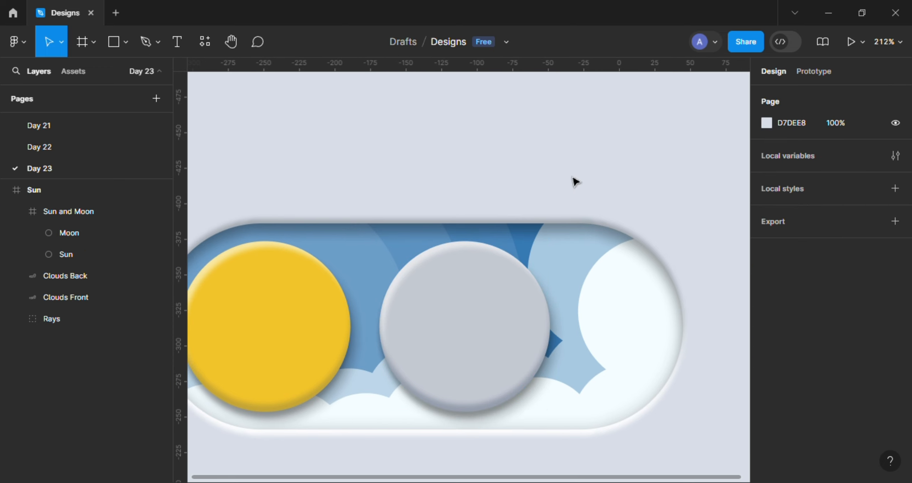
Draw a circle about 44 px in diameter on the lower left part of the Moon as a crater
scroll(484, 315, up, 2)
click(431, 327)
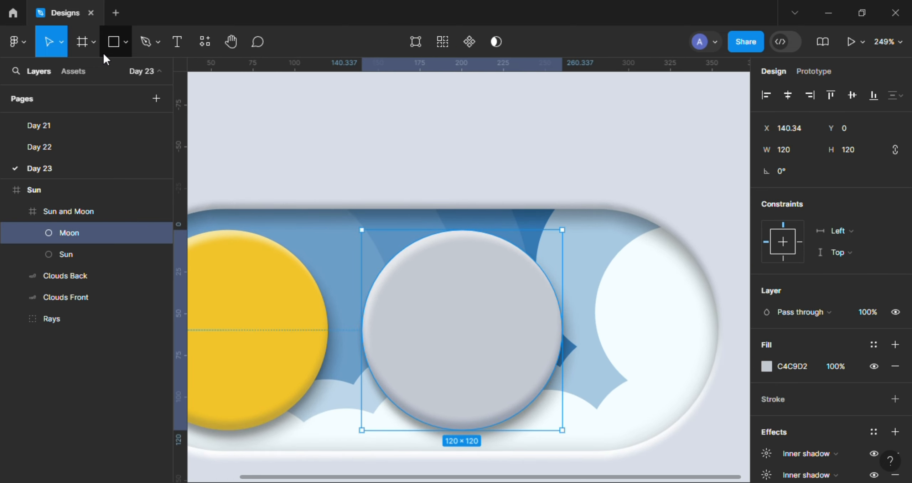
click(125, 43)
click(113, 120)
mouse_move(432, 330)
mouse_down()
mouse_move(436, 346)
mouse_move(407, 362)
mouse_move(432, 338)
mouse_up()
scroll(431, 328, up, 1)
drag(480, 314, 479, 303)
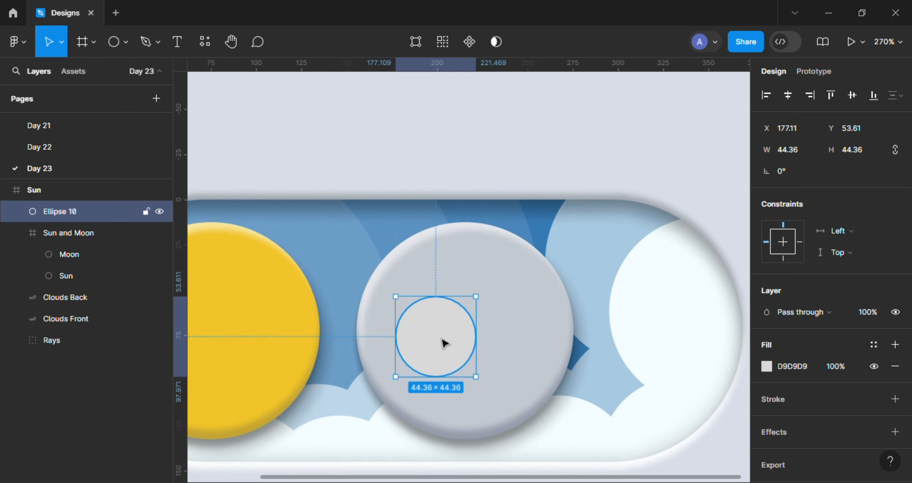
Change the crater circle's fill colour to 959DB3
click(792, 364)
text(959DB3)
key(Return)
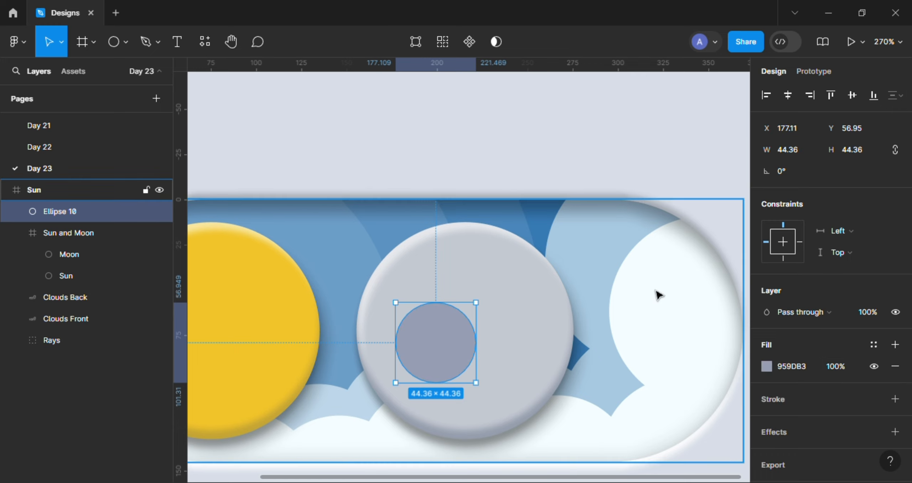
Duplicate the crater circle twice on the Moon, with a copy about 29 px wide at its right and one about 21 px wide near its top
scroll(665, 303, down, 1)
scroll(664, 304, up, 1)
alt+drag(417, 346, 488, 346)
drag(533, 316, 446, 285)
click(417, 358)
scroll(457, 256, up, 3)
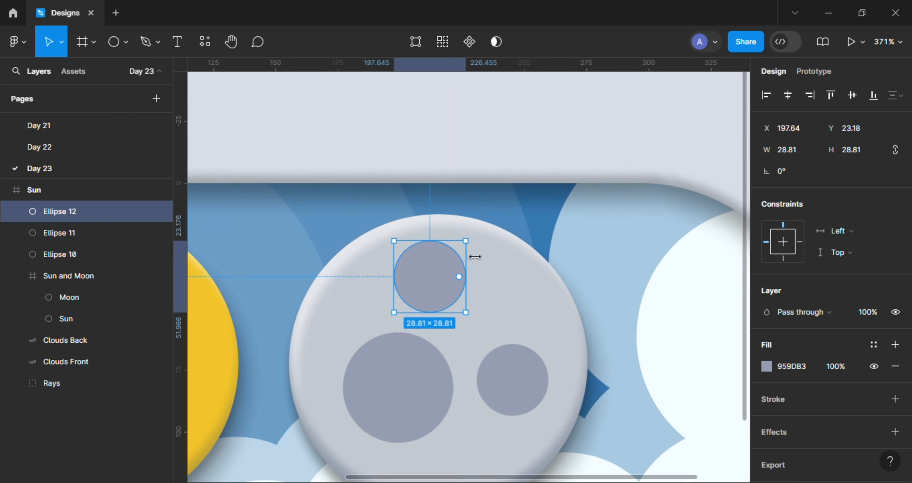
drag(467, 254, 432, 298)
scroll(432, 298, down, 5)
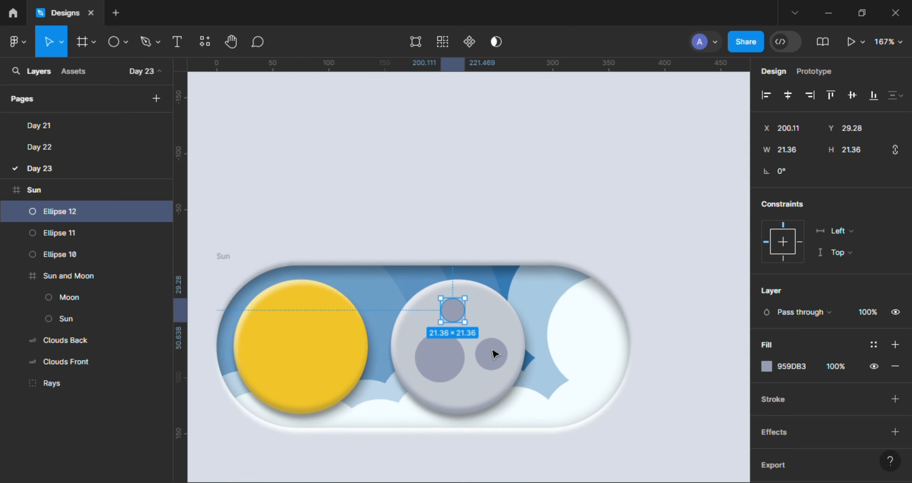
scroll(495, 354, up, 1)
click(576, 192)
Select the three crater circles on the Moon and group them
scroll(495, 259, up, 3)
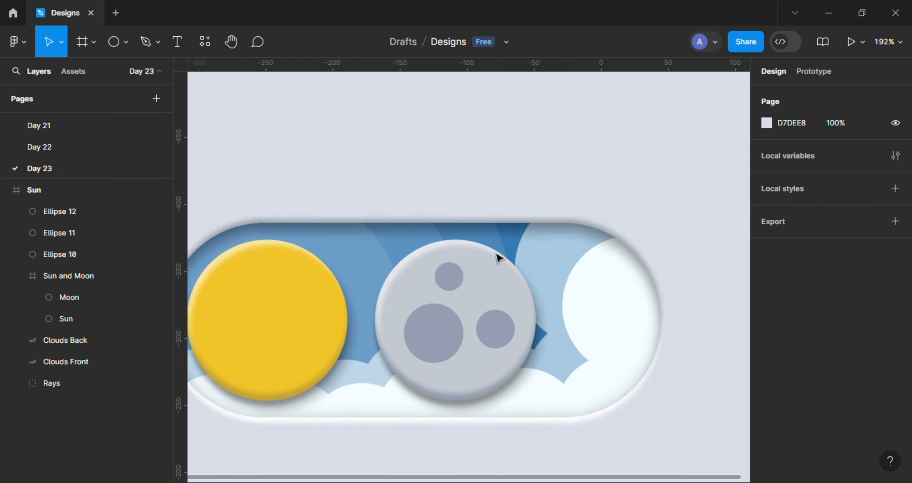
click(453, 293)
shift+click(486, 340)
shift+click(417, 360)
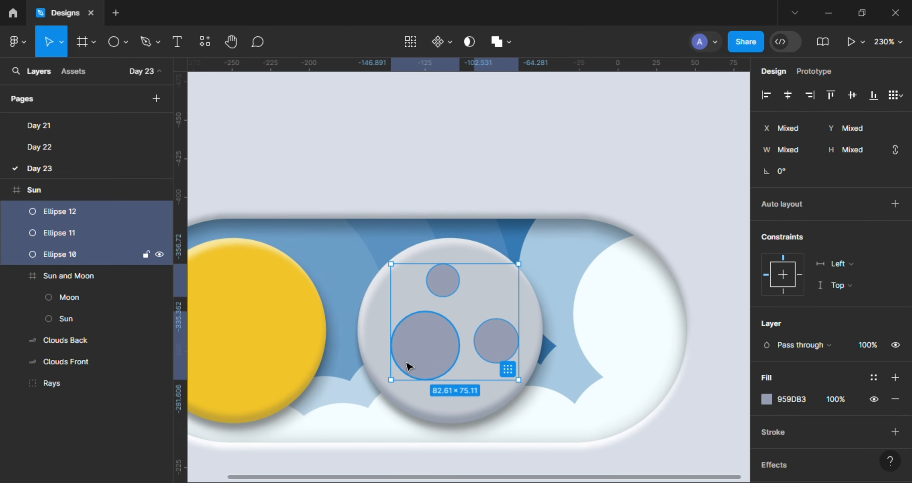
scroll(424, 362, up, 1)
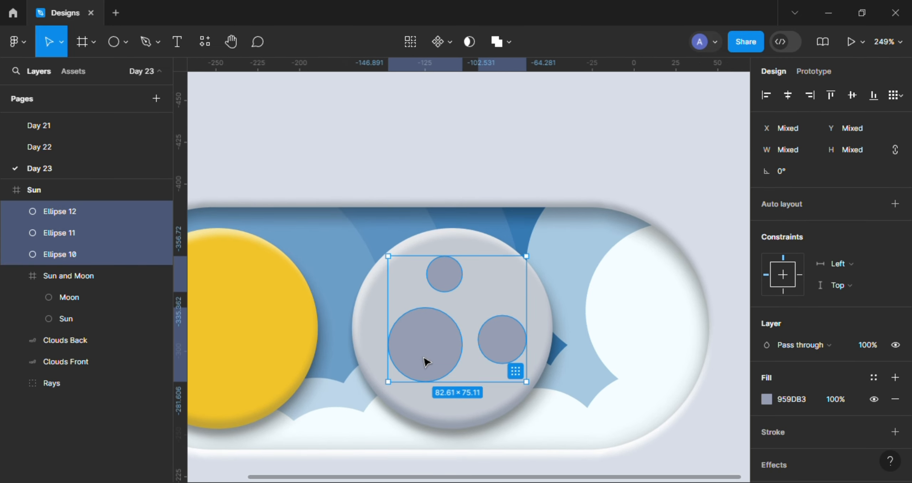
right_click(441, 347)
click(494, 199)
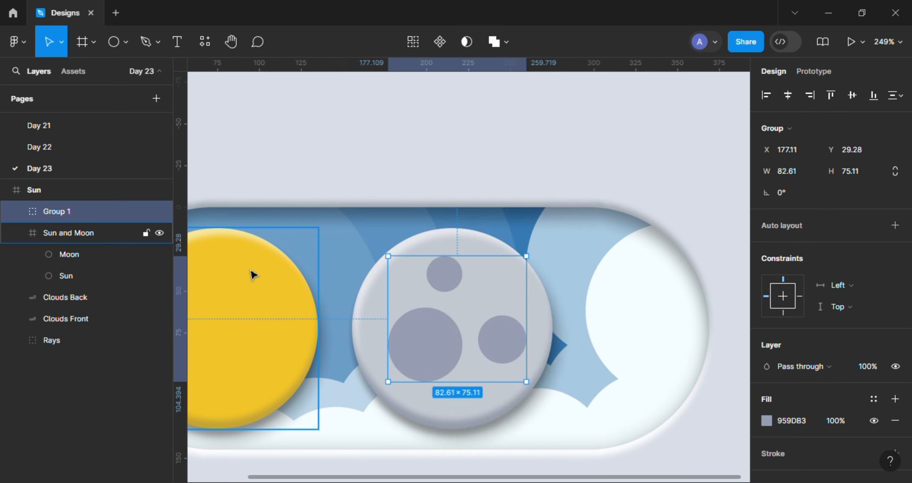
Rename the crater group Spots and move it into the Sun and Moon frame above the Moon layer
double_click(55, 211)
text(Sp)
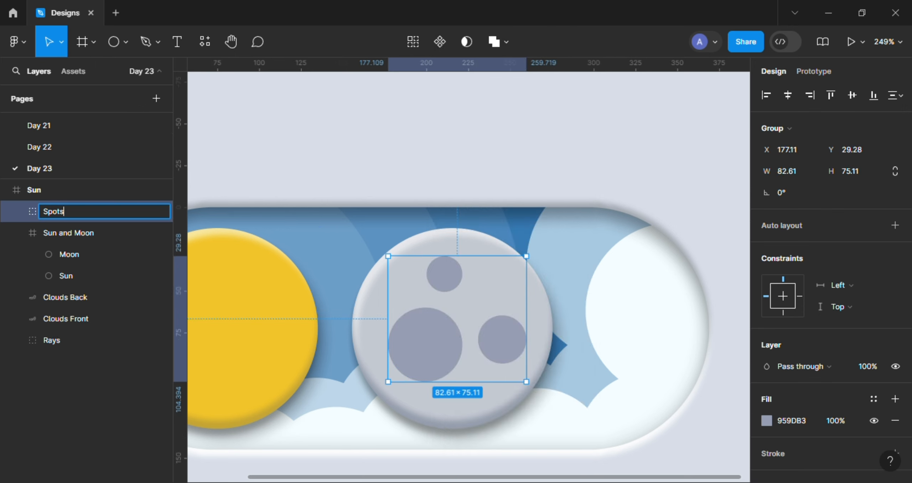
text(ots)
key(Return)
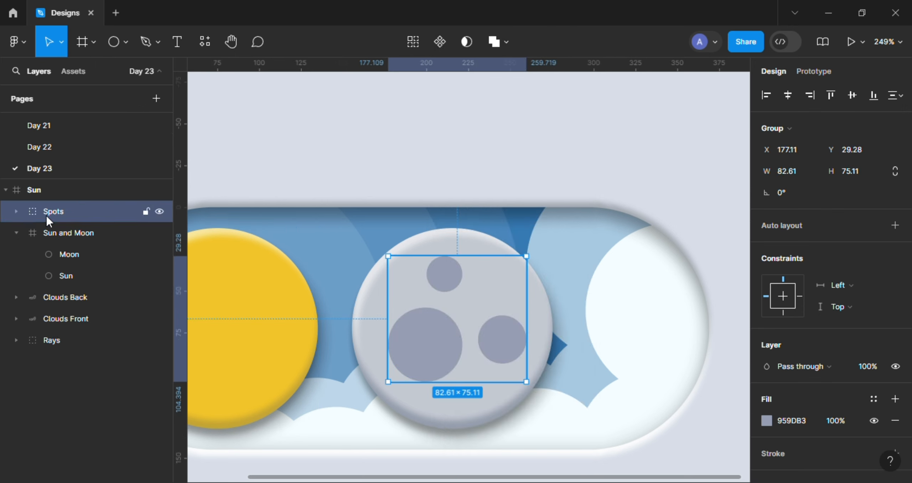
drag(46, 214, 62, 247)
scroll(540, 354, down, 1)
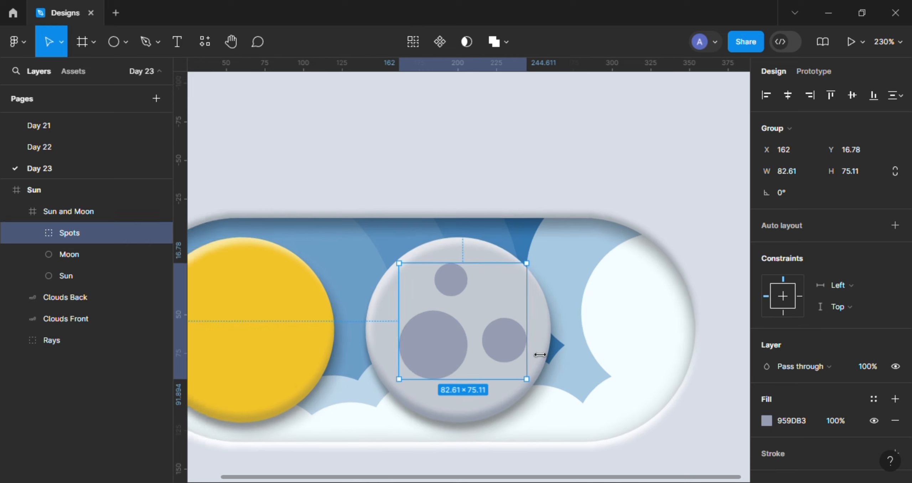
Add an effect to the Spots group and change its type to Inner shadow
scroll(539, 354, right, 2)
scroll(540, 354, down, 1)
scroll(882, 340, down, 4)
click(894, 399)
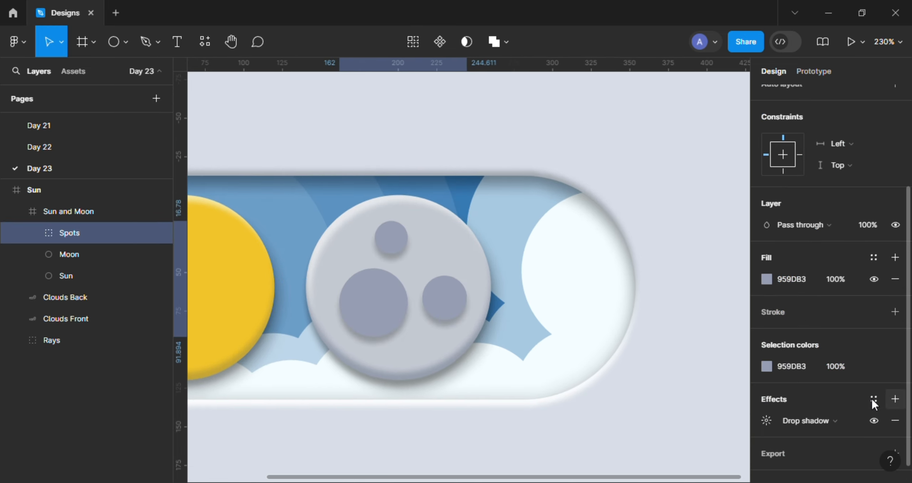
click(820, 421)
click(814, 403)
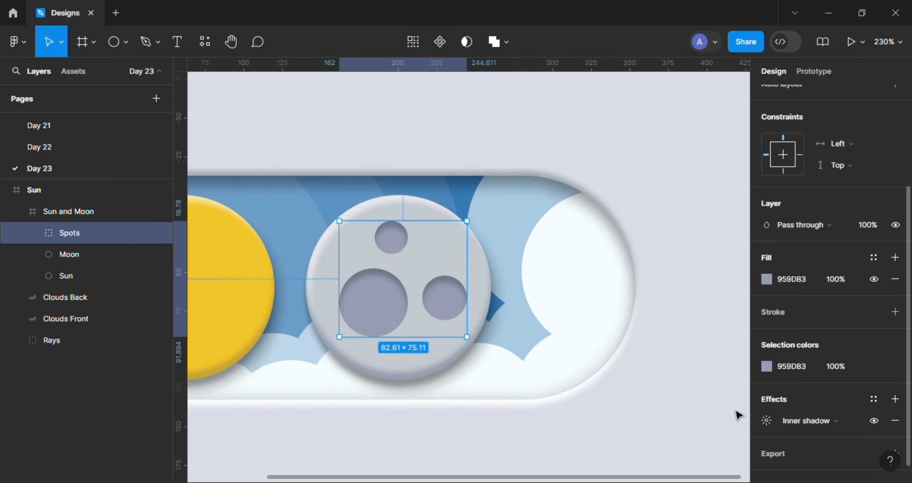
Set the Y offset of the Spots group's inner shadow to 1
click(766, 421)
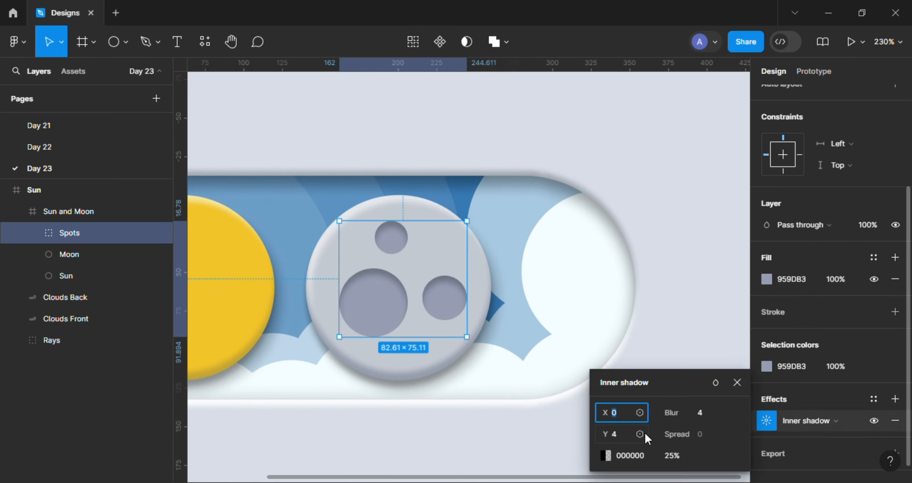
click(620, 431)
text(1)
click(699, 415)
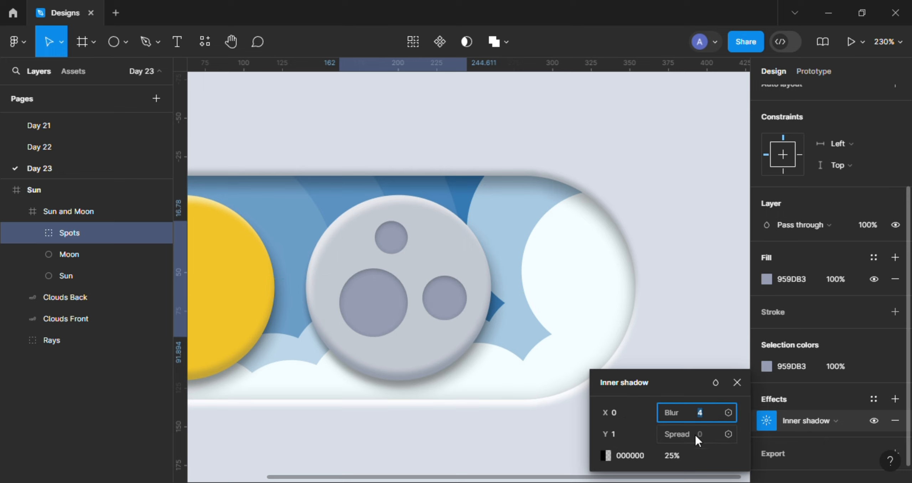
click(736, 382)
scroll(708, 403, down, 2)
Group the Spots group with the Moon circle and rename the new group Moon
shift+click(76, 257)
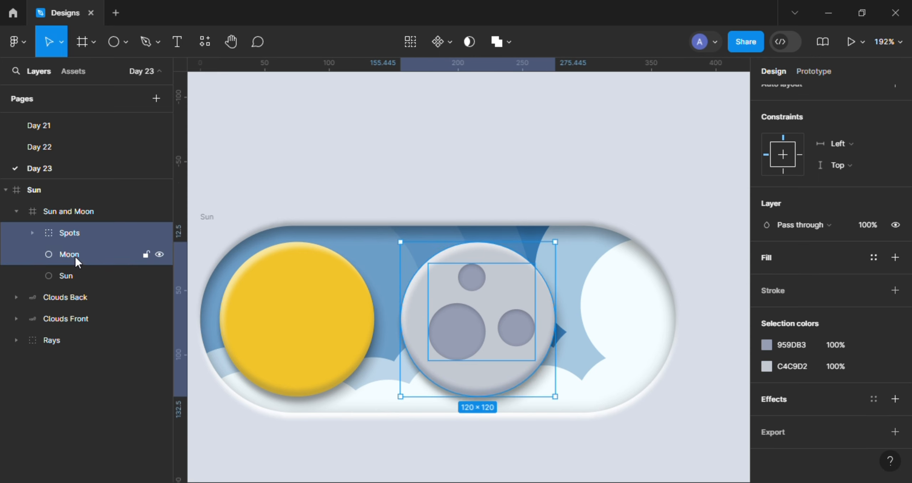
scroll(445, 324, up, 1)
right_click(448, 325)
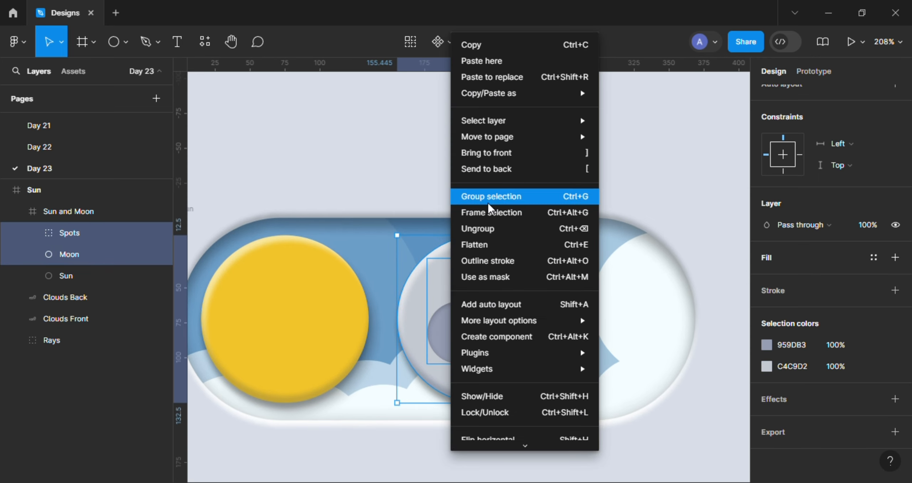
click(477, 195)
text(Moon)
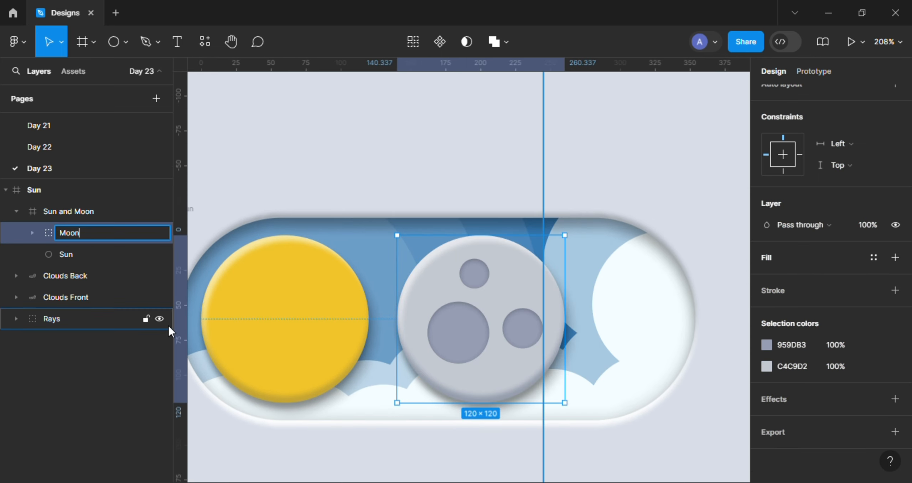
key(Return)
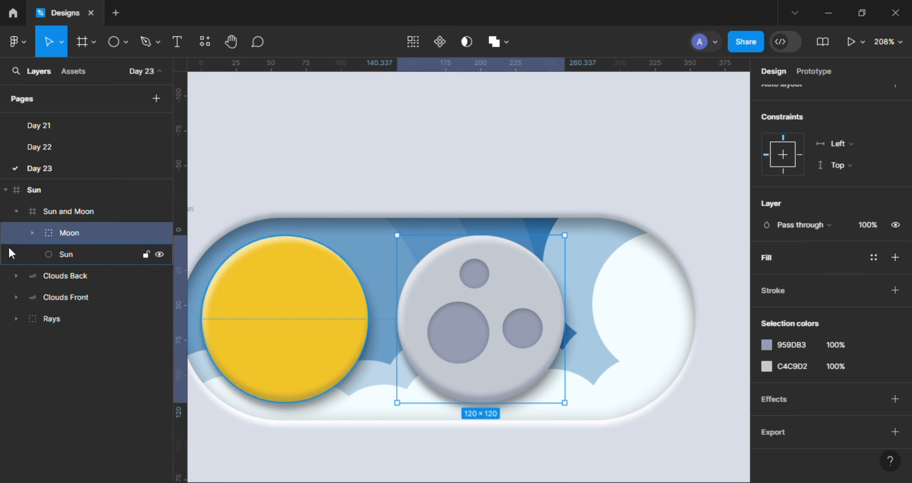
scroll(342, 182, down, 1)
drag(350, 183, 419, 213)
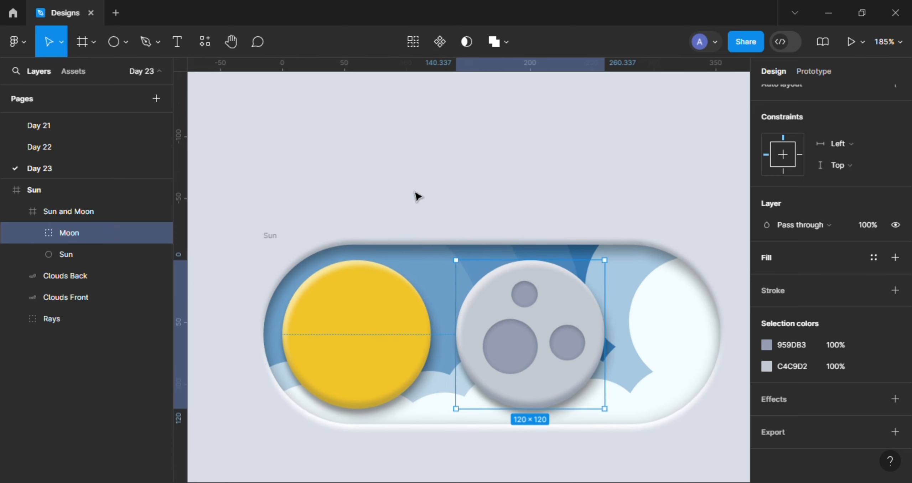
scroll(418, 193, up, 1)
drag(441, 178, 470, 209)
scroll(470, 190, down, 3)
scroll(456, 198, down, 1)
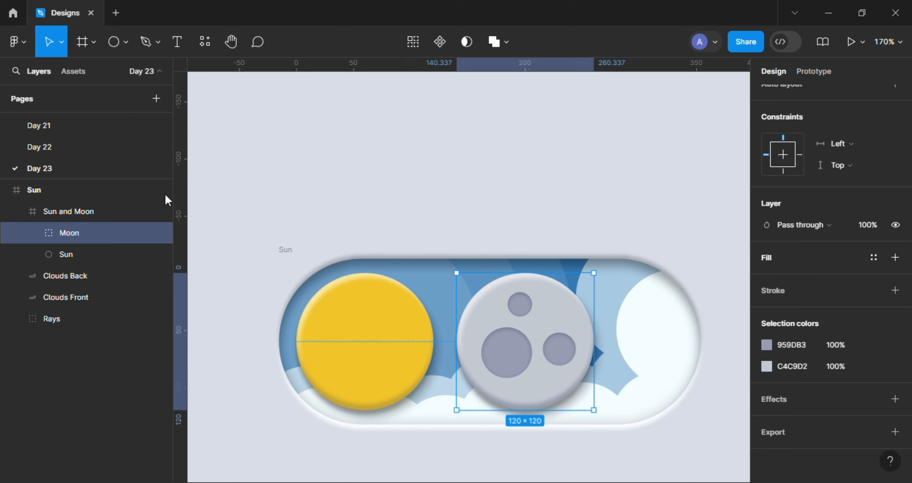
Enable Clip content on the Sun and Moon frame and set its corner radius to 200
click(10, 211)
click(16, 211)
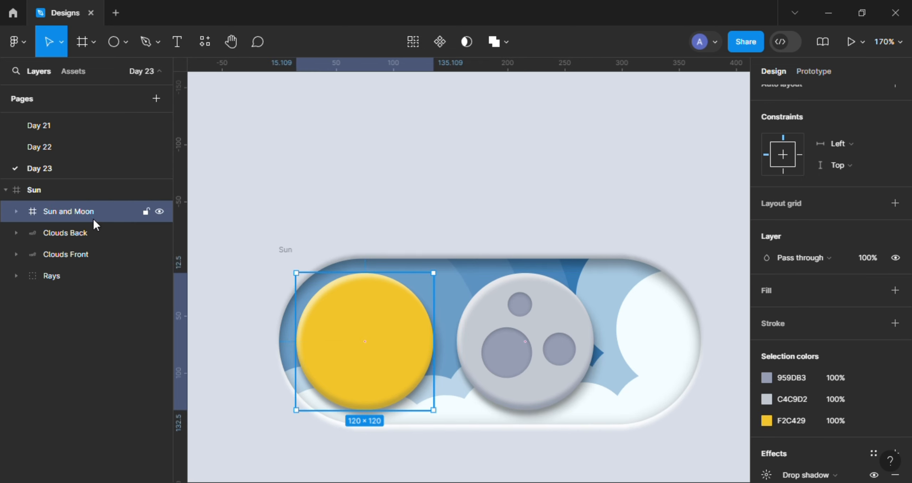
scroll(779, 259, up, 5)
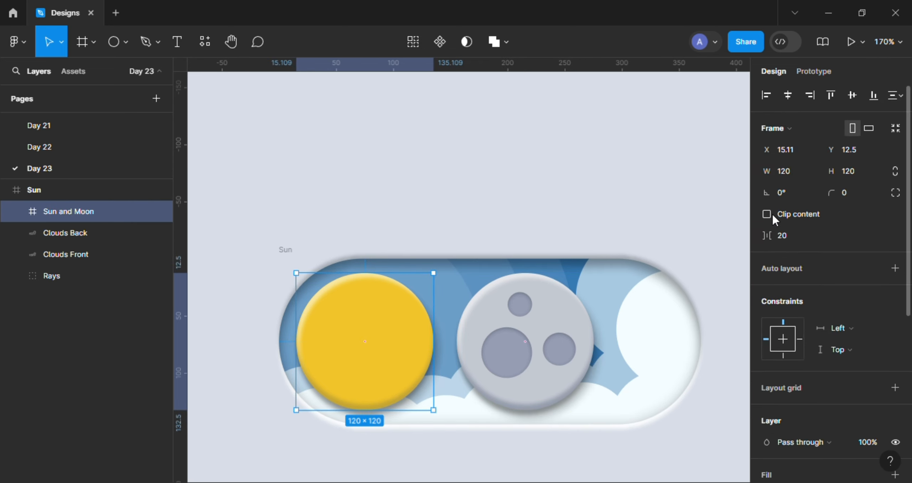
click(768, 214)
scroll(411, 321, up, 2)
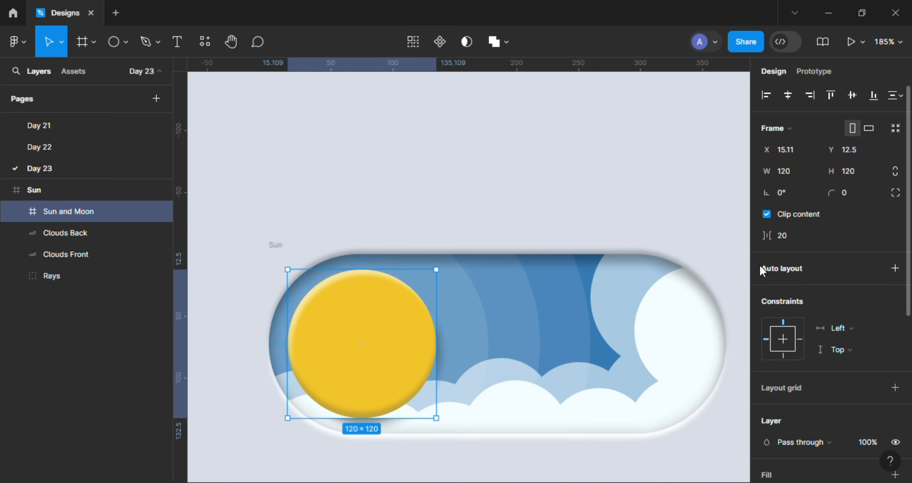
click(852, 190)
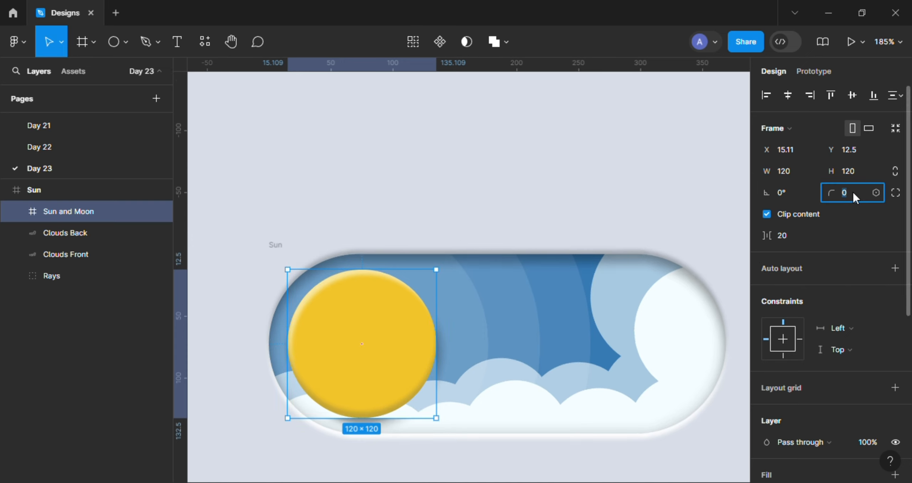
text(200)
key(Return)
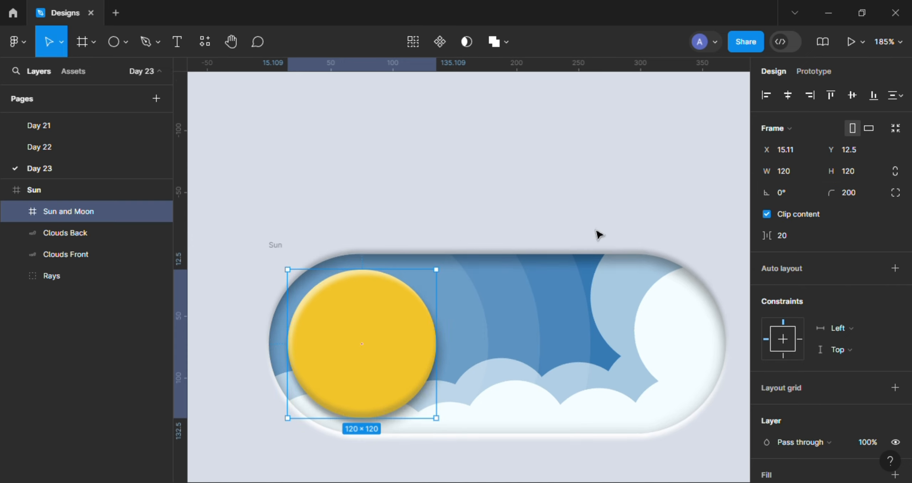
mouse_move(596, 232)
mouse_down()
mouse_move(598, 241)
mouse_move(581, 230)
mouse_up()
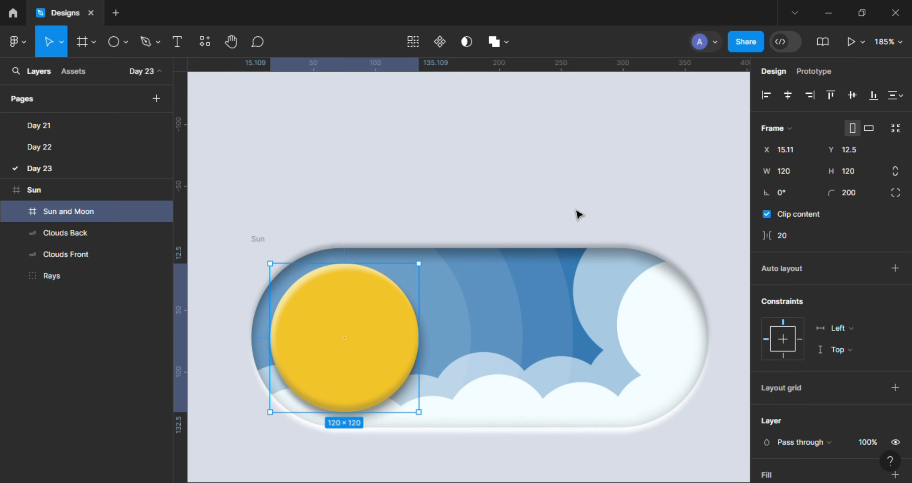
Set the Moon group's X position to 0 so it covers the sun inside the Sun and Moon frame
click(22, 213)
click(45, 230)
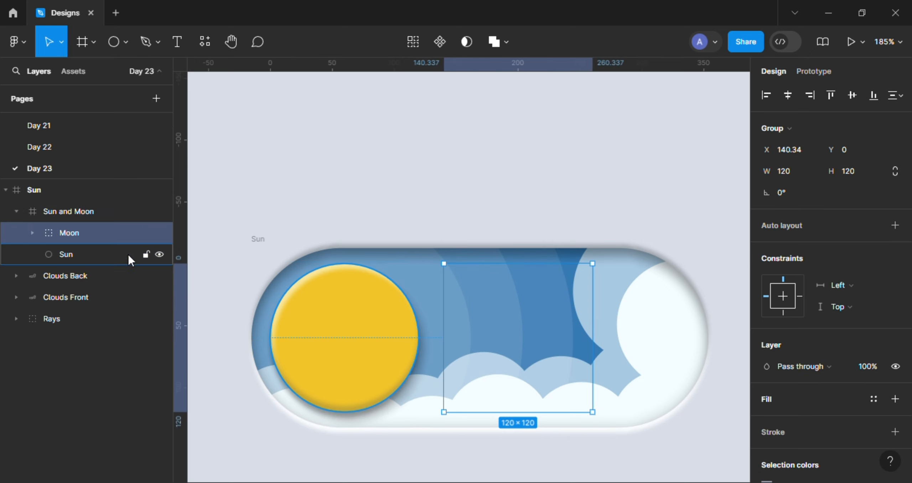
key(Return)
scroll(644, 220, down, 1)
drag(547, 190, 572, 199)
scroll(537, 198, up, 1)
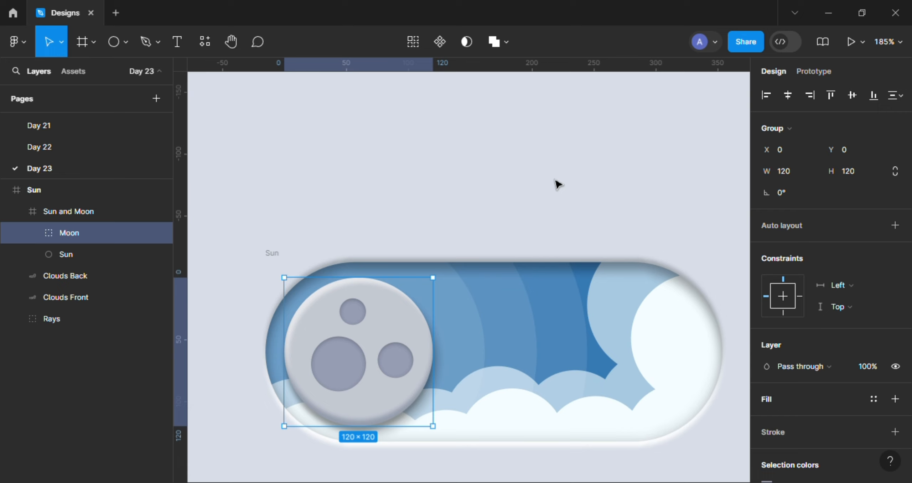
scroll(555, 181, down, 2)
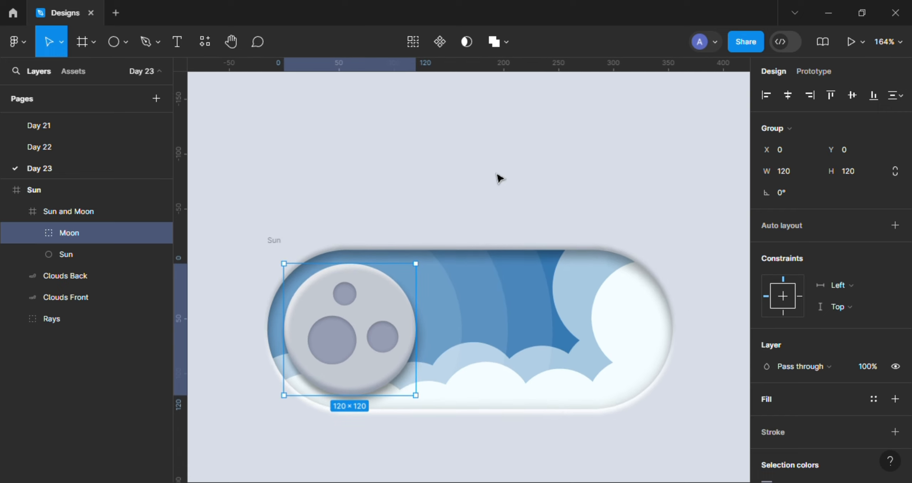
scroll(500, 178, down, 1)
Shift the Sun and Moon frame together with the Rays group horizontally to the right end of the toggle
click(16, 211)
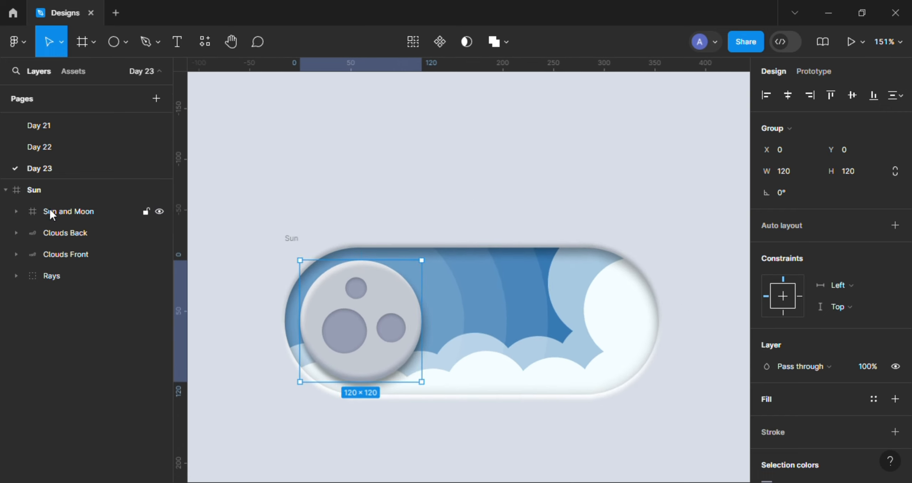
click(50, 211)
shift+click(67, 277)
scroll(489, 254, down, 1)
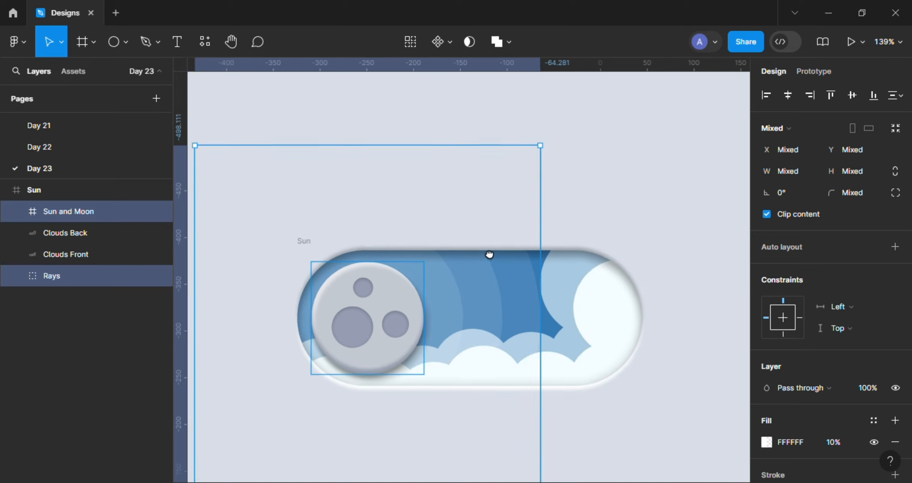
drag(489, 254, 450, 221)
drag(351, 175, 397, 191)
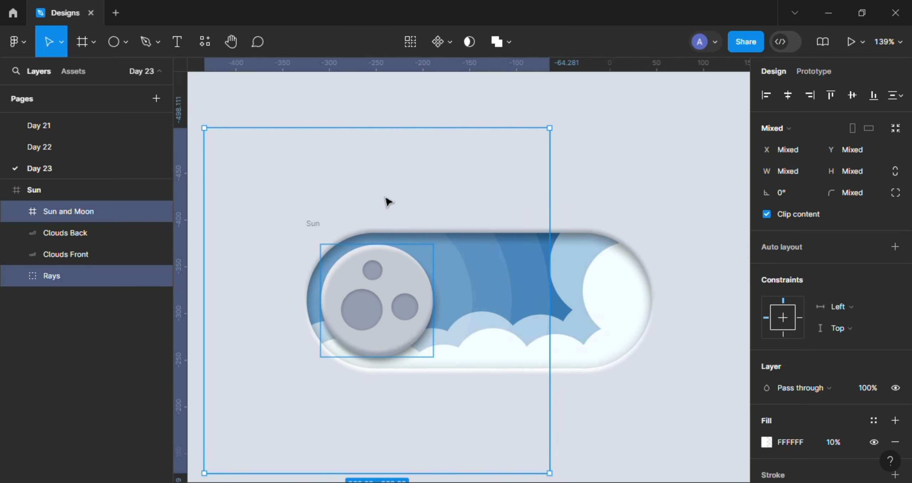
drag(372, 280, 547, 280)
drag(766, 150, 805, 156)
scroll(668, 153, down, 1)
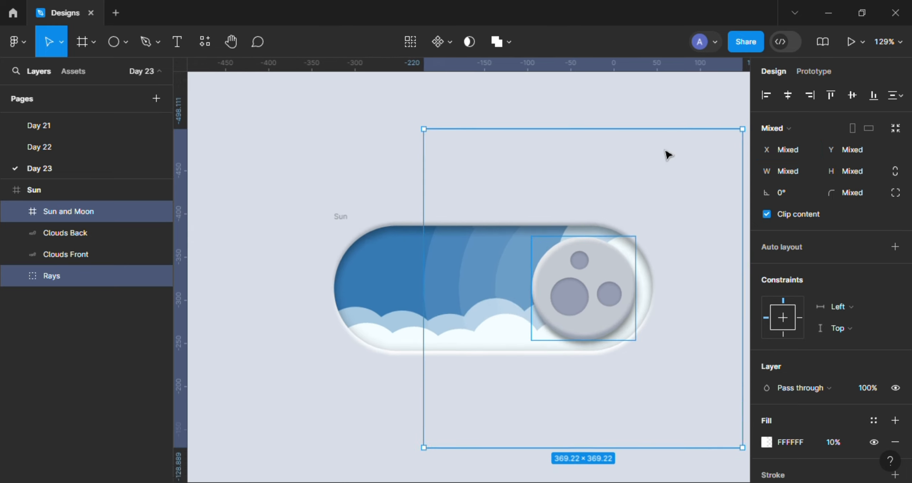
drag(668, 155, 614, 151)
scroll(610, 188, up, 2)
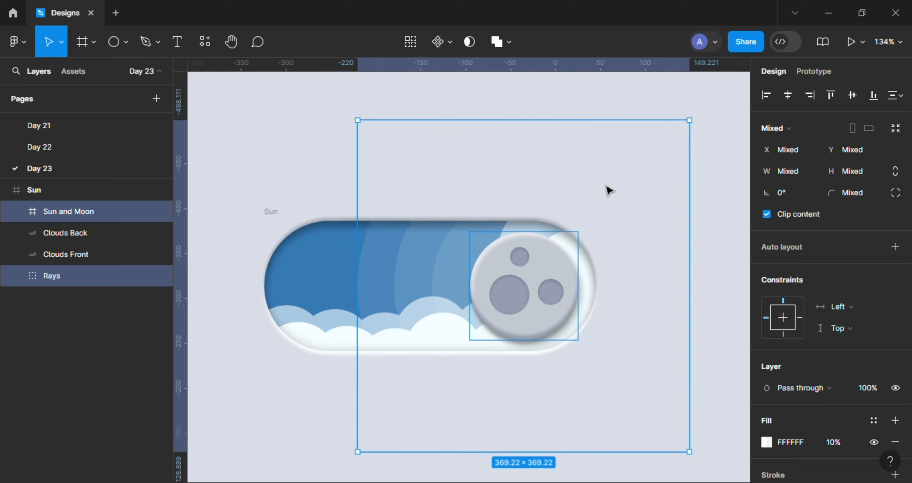
drag(612, 194, 562, 182)
scroll(541, 199, down, 1)
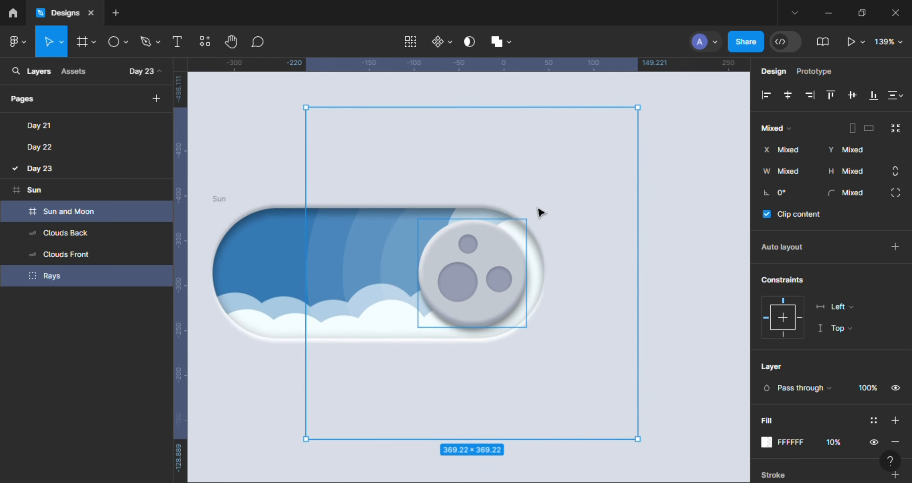
scroll(395, 269, left, 2)
Move the Clouds Back and Clouds Front layers vertically until both lie outside the toggle frame
click(304, 395)
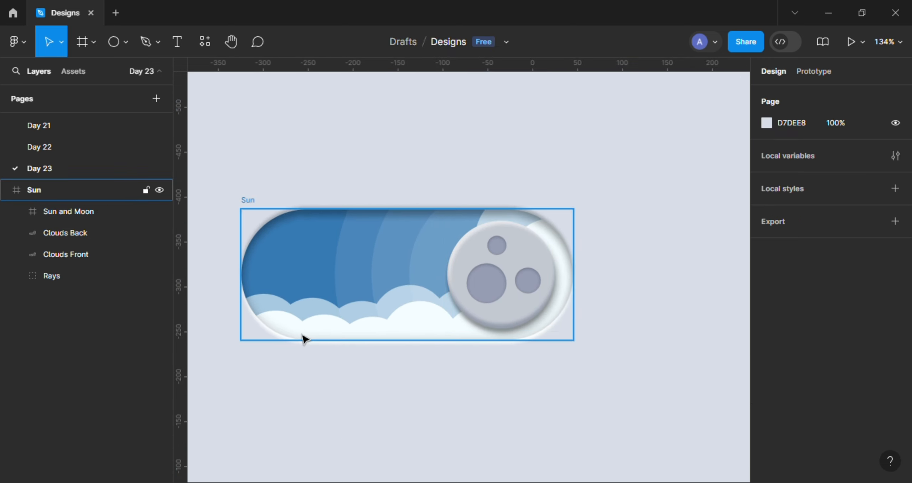
click(54, 260)
shift+click(65, 233)
scroll(602, 358, down, 2)
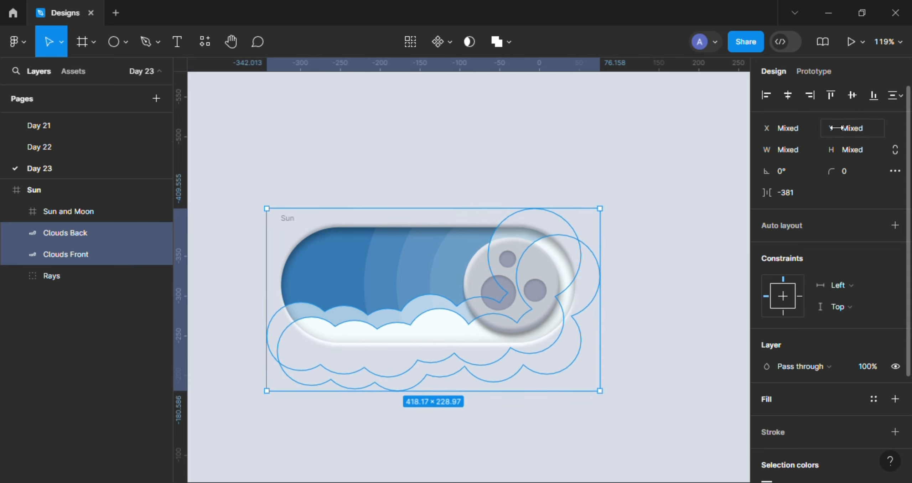
mouse_move(835, 128)
mouse_down()
mouse_move(887, 127)
mouse_move(175, 162)
mouse_move(777, 129)
mouse_up()
scroll(661, 252, left, 1)
click(466, 187)
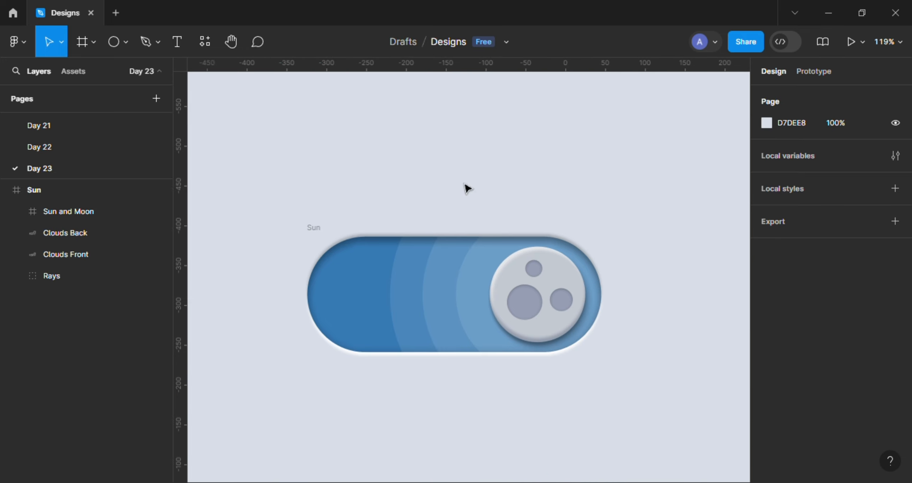
Change the fill colour of the Sun toggle frame to 1D1F2D for the night background
scroll(465, 187, up, 2)
click(295, 233)
scroll(435, 178, right, 2)
scroll(435, 178, up, 1)
scroll(735, 300, down, 1)
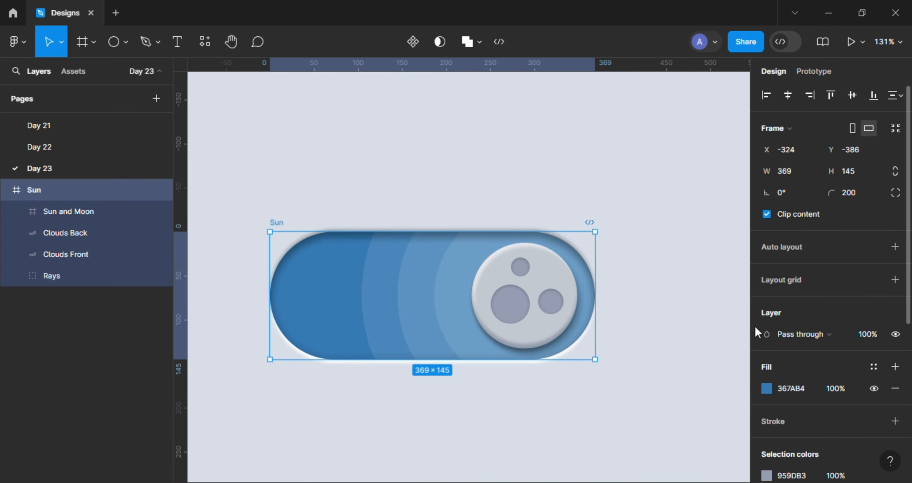
click(766, 389)
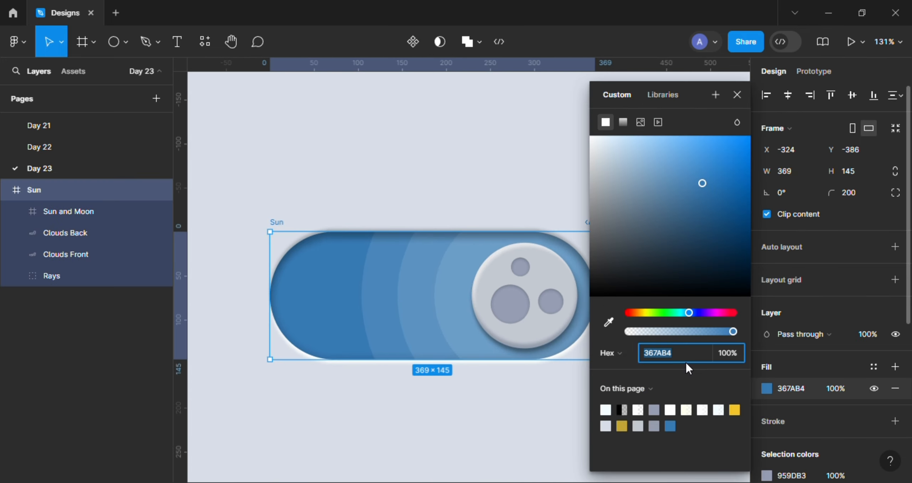
text(1D1F2D)
key(Return)
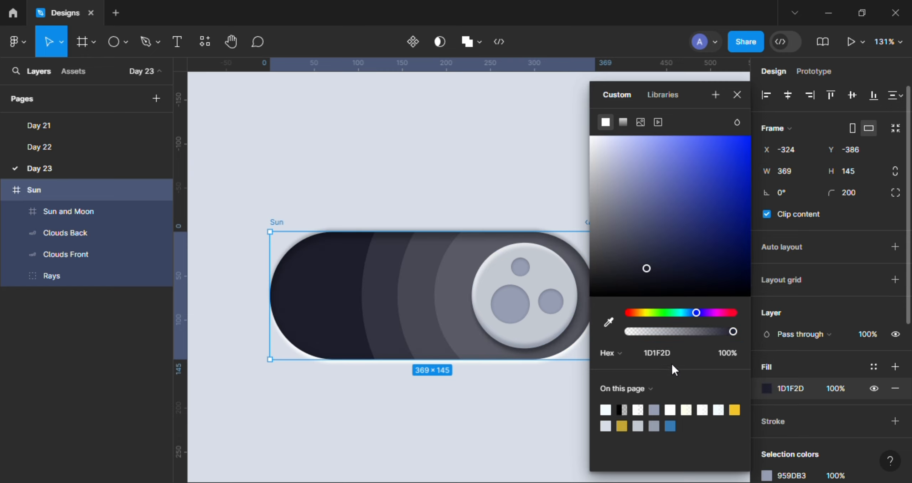
click(735, 94)
scroll(468, 179, up, 2)
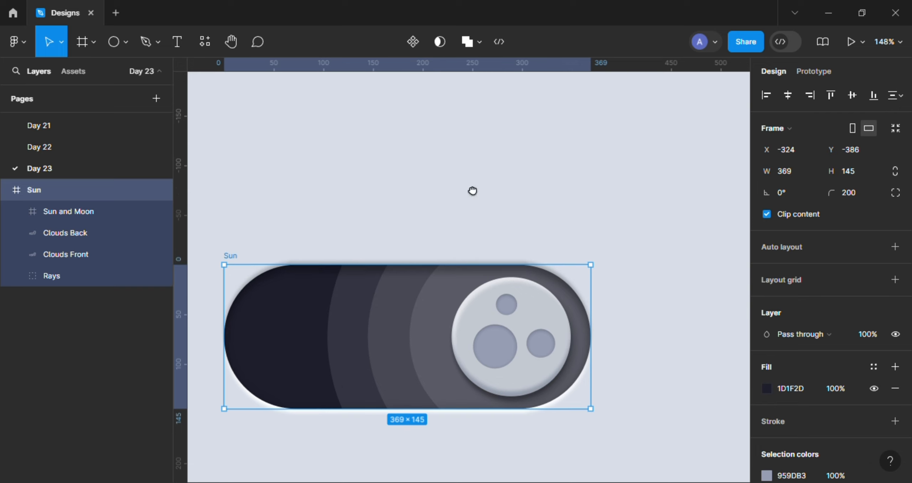
Open the Iconify plugin and search its icons for stars
drag(458, 171, 312, 192)
click(472, 163)
scroll(312, 192, down, 3)
right_click(511, 156)
mouse_move(659, 272)
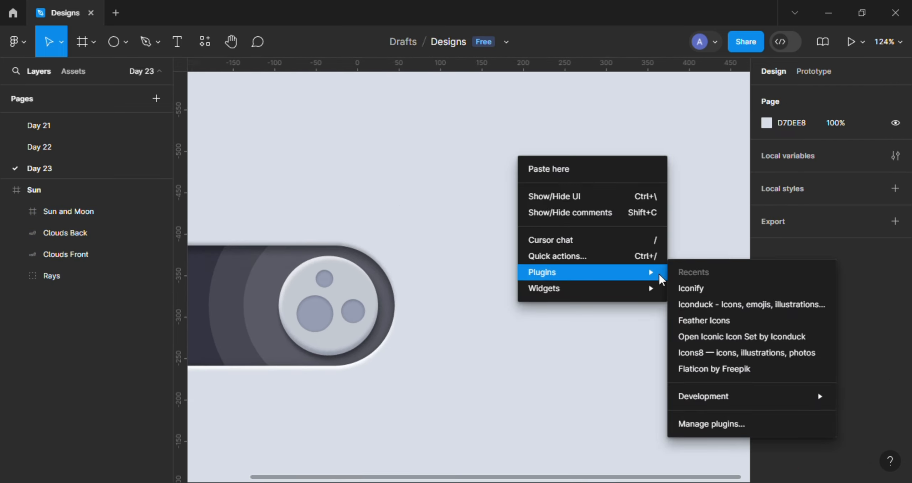
click(697, 291)
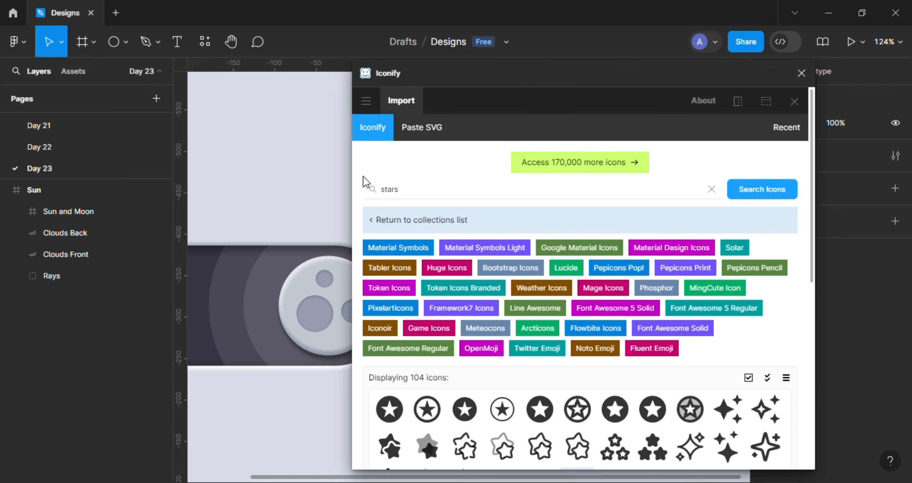
click(431, 189)
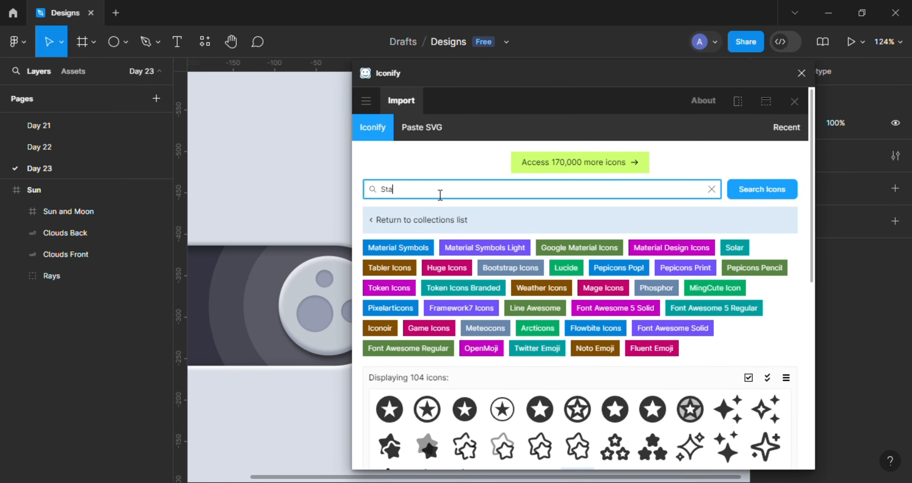
Import the wi:stars icon of four-pointed stars onto the canvas and close the Iconify plugin
scroll(458, 210, down, 3)
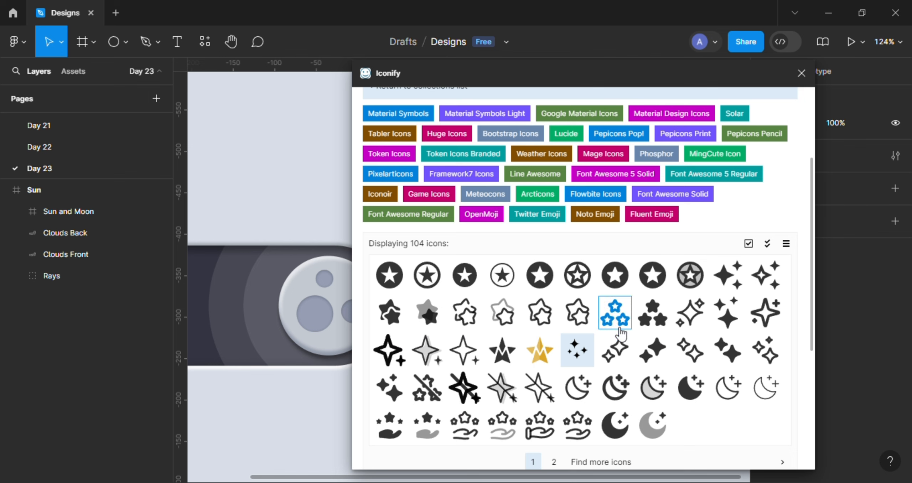
click(588, 362)
scroll(580, 357, down, 5)
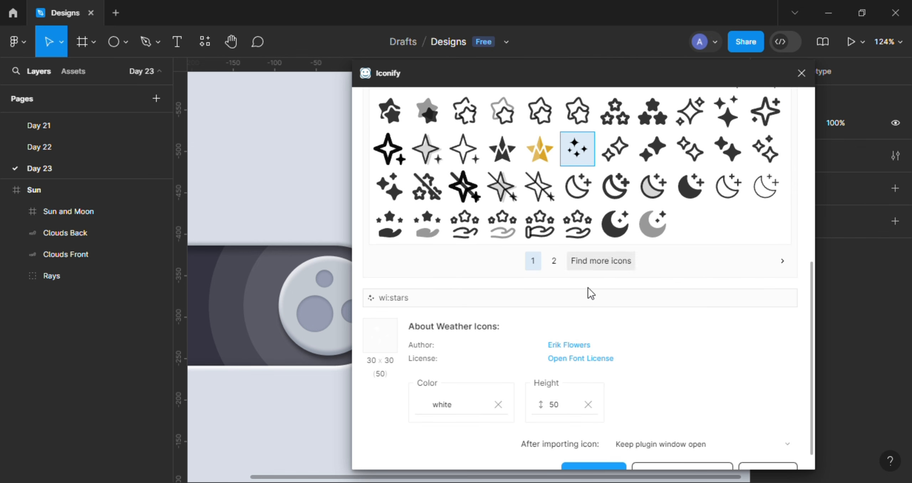
click(583, 450)
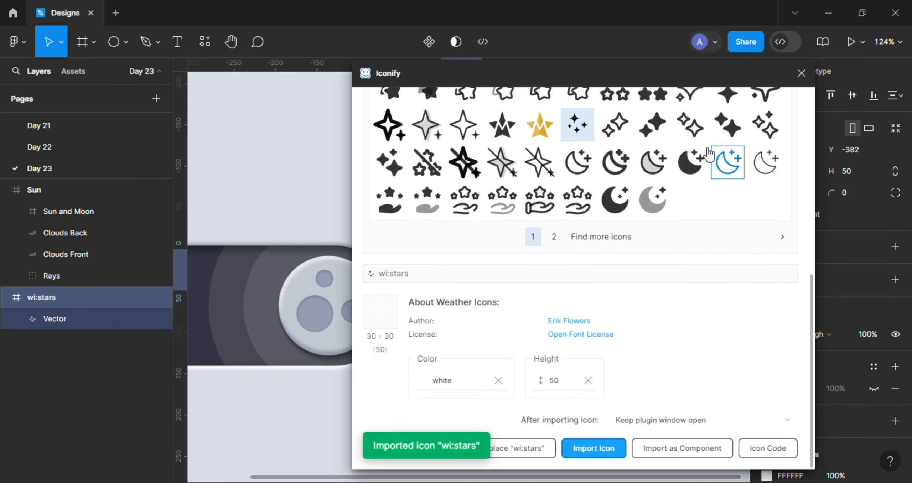
drag(554, 84, 392, 97)
click(644, 89)
Open the imported stars vector for point editing and select the points of its largest star
scroll(456, 191, down, 3)
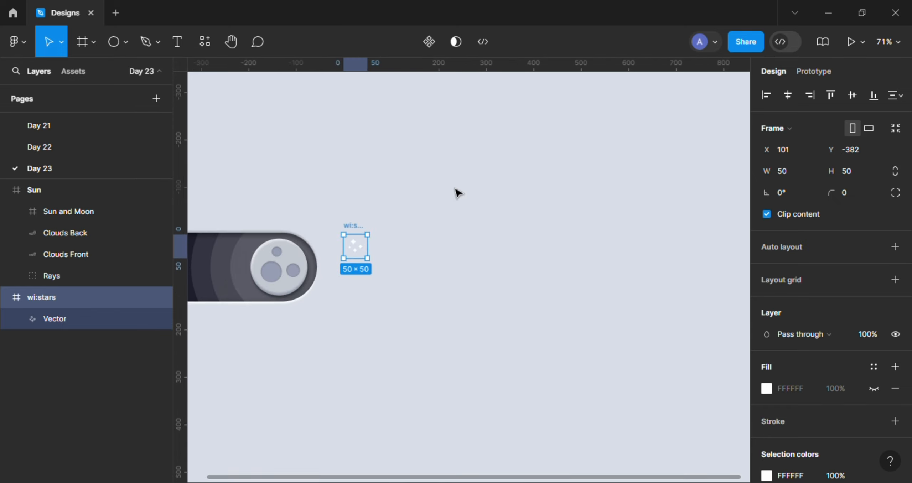
scroll(322, 241, up, 5)
click(322, 242)
scroll(357, 269, up, 5)
click(360, 291)
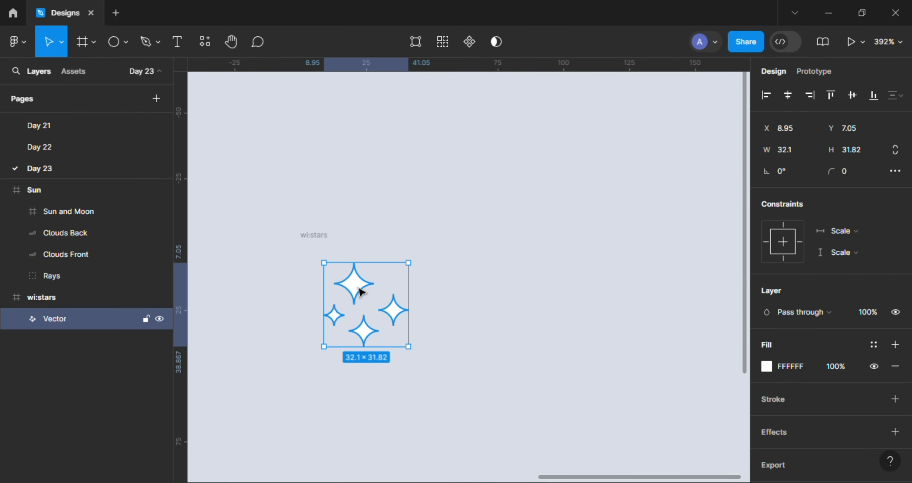
double_click(361, 292)
scroll(360, 291, up, 6)
drag(456, 195, 287, 393)
shift+click(271, 287)
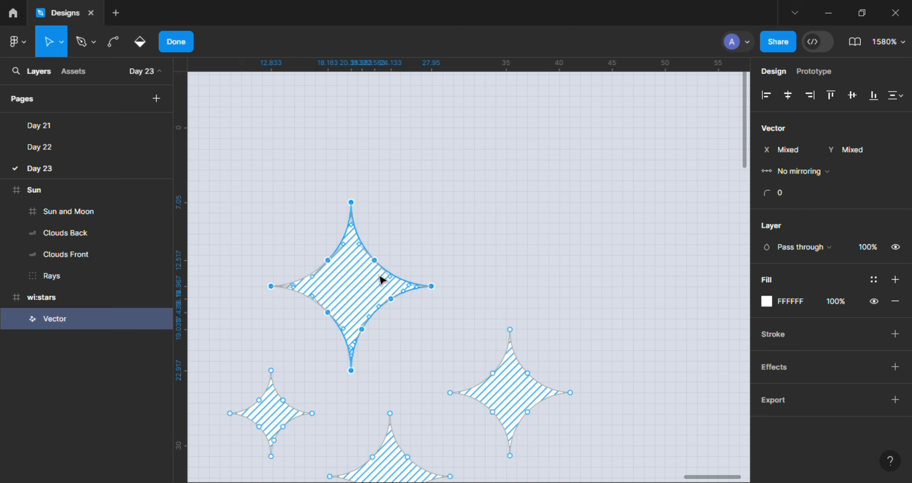
key(ctrl+x)
scroll(404, 265, down, 1)
drag(405, 265, 422, 239)
click(191, 48)
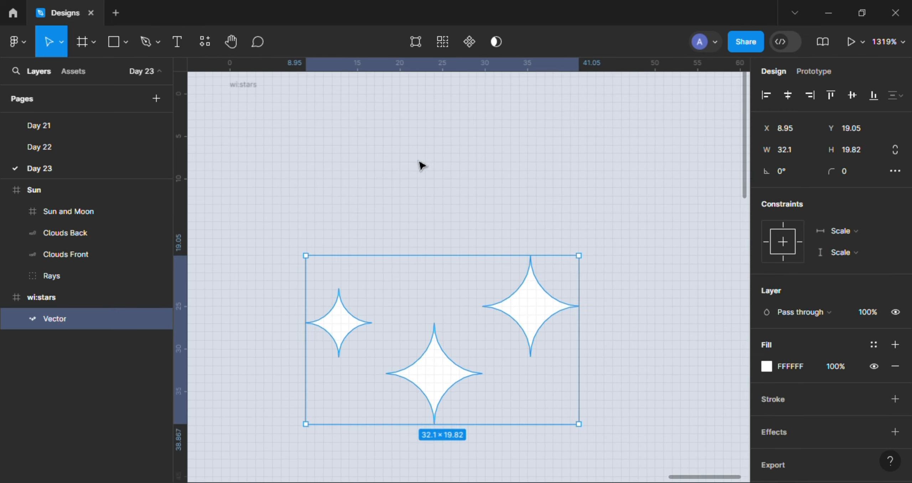
scroll(420, 163, down, 3)
click(312, 152)
click(21, 42)
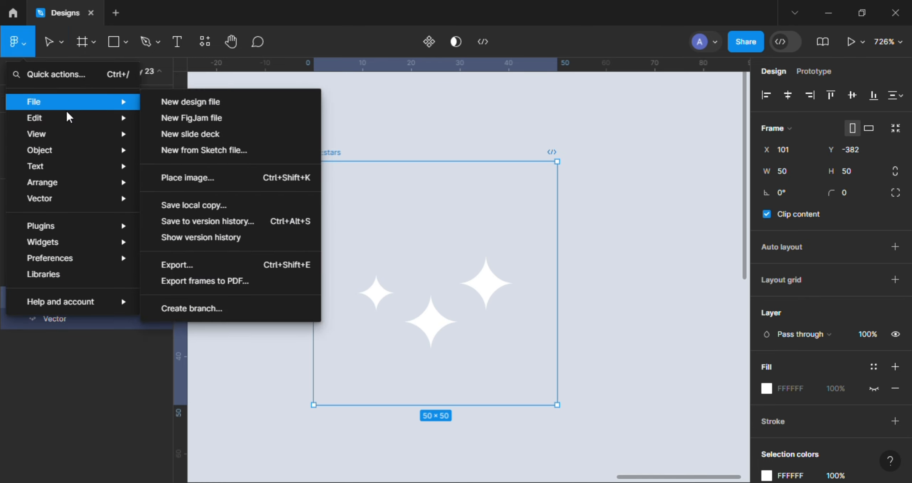
mouse_move(123, 120)
click(177, 183)
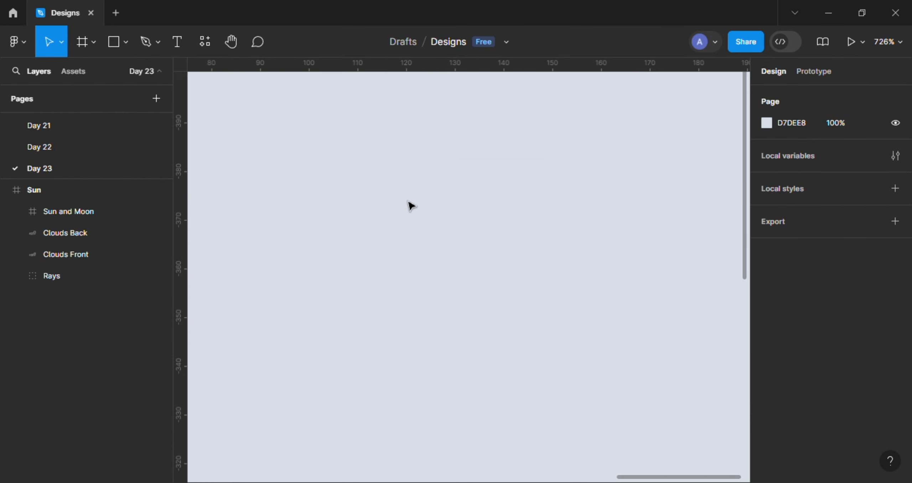
key(ctrl+v)
scroll(427, 252, up, 3)
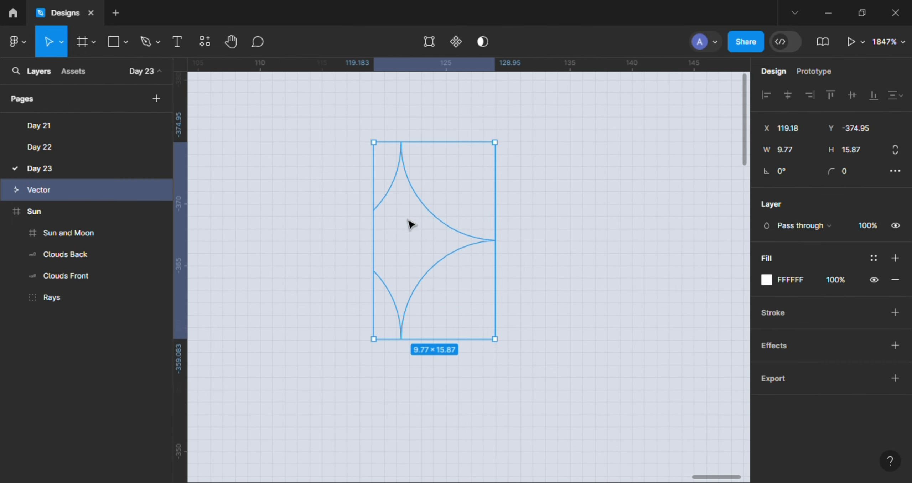
key(ctrl+z)
key(ctrl+z)
key(ctrl+z)
key(ctrl+z)
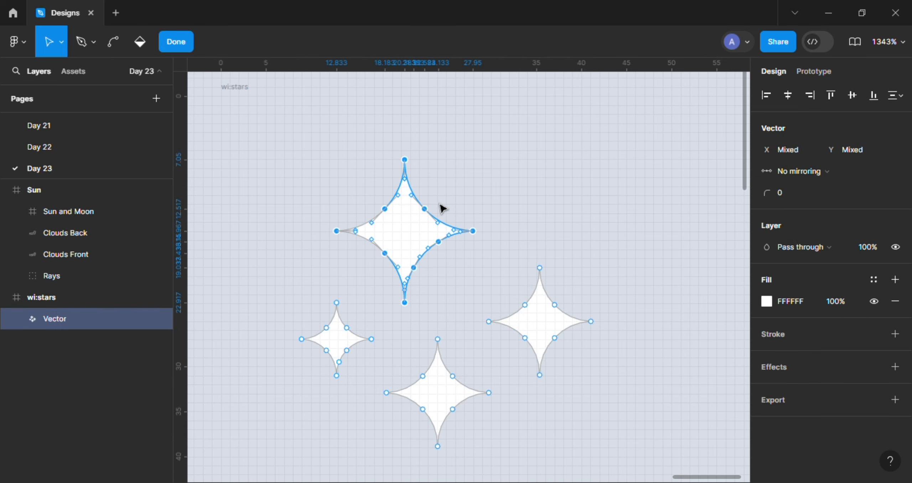
Select every point and segment of the largest star, cut it out of the vector, and finish editing
scroll(389, 182, up, 1)
drag(315, 135, 513, 337)
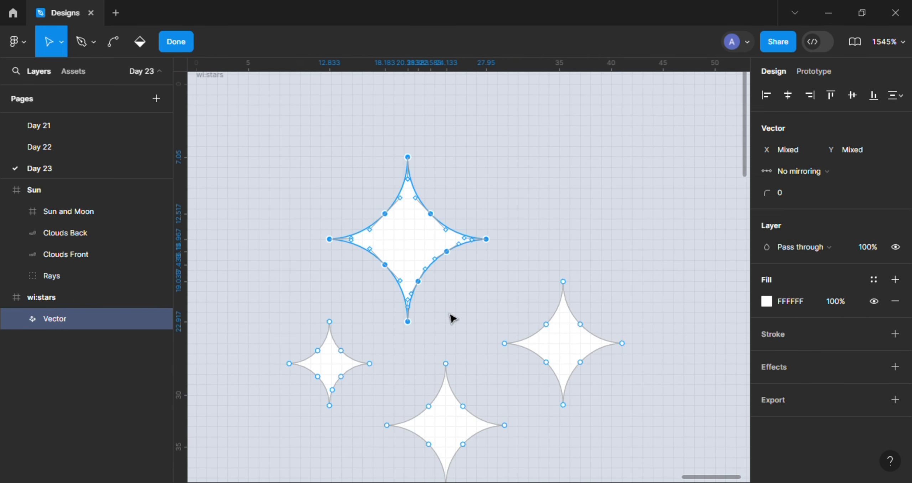
scroll(459, 289, down, 1)
key(ctrl)
key(Delete)
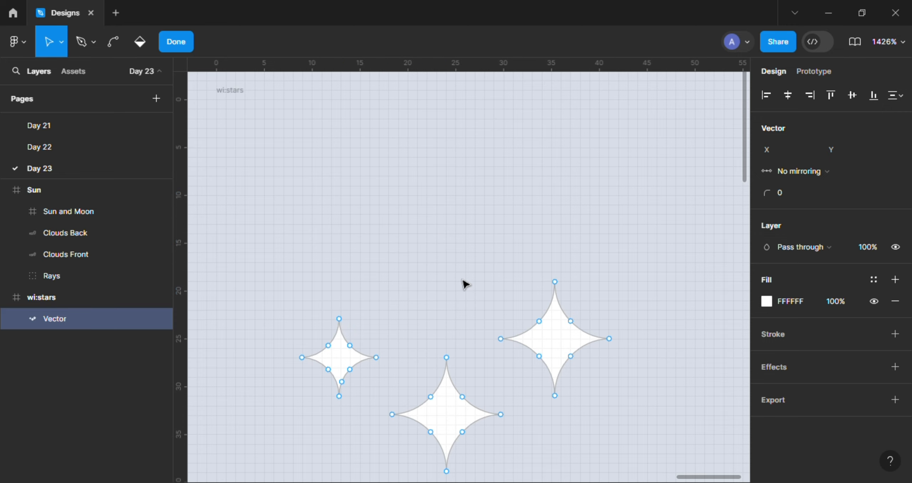
scroll(465, 285, down, 4)
click(192, 45)
Remove the leftover wi:stars frame and paste the single star onto the canvas
click(325, 159)
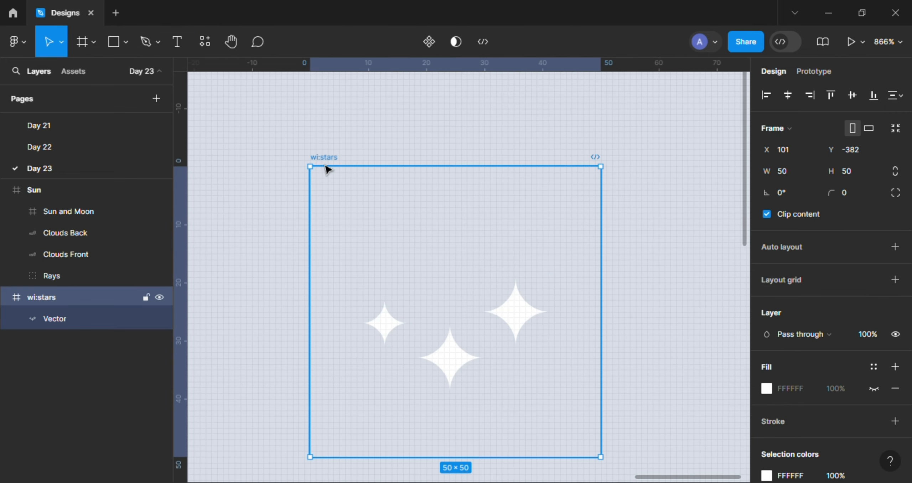
key(ctrl+x)
scroll(361, 175, down, 3)
key(ctrl+v)
scroll(372, 178, down, 10)
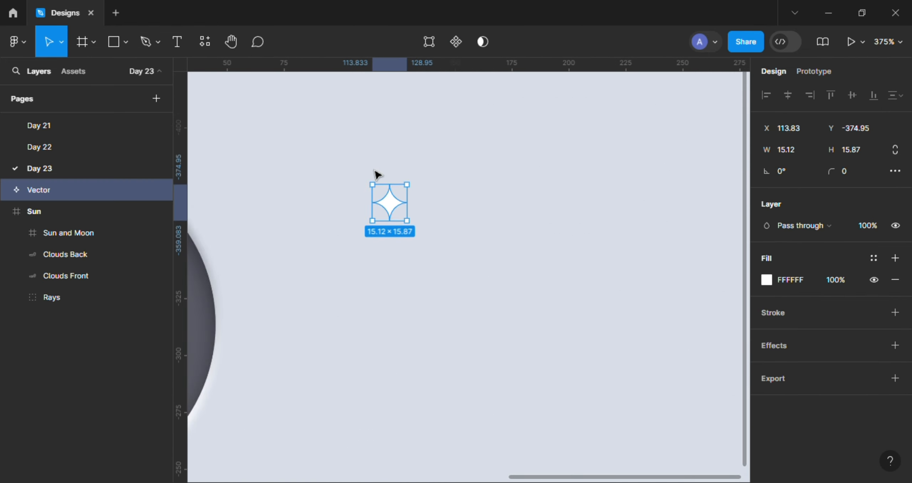
Move the star into the Sun toggle frame, in the upper part of its darkest area
click(475, 186)
drag(545, 259, 383, 302)
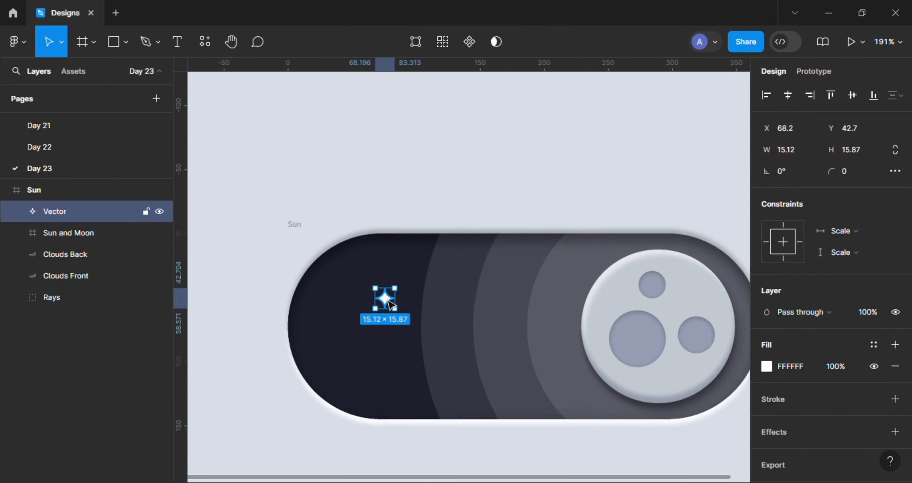
scroll(383, 301, up, 5)
scroll(381, 303, down, 1)
drag(315, 269, 310, 223)
Add two smaller star copies in the darkest area, one lower to the left and one about 6.2 × 6.5 straight below the first
scroll(304, 236, up, 1)
drag(317, 231, 399, 346)
drag(414, 364, 372, 389)
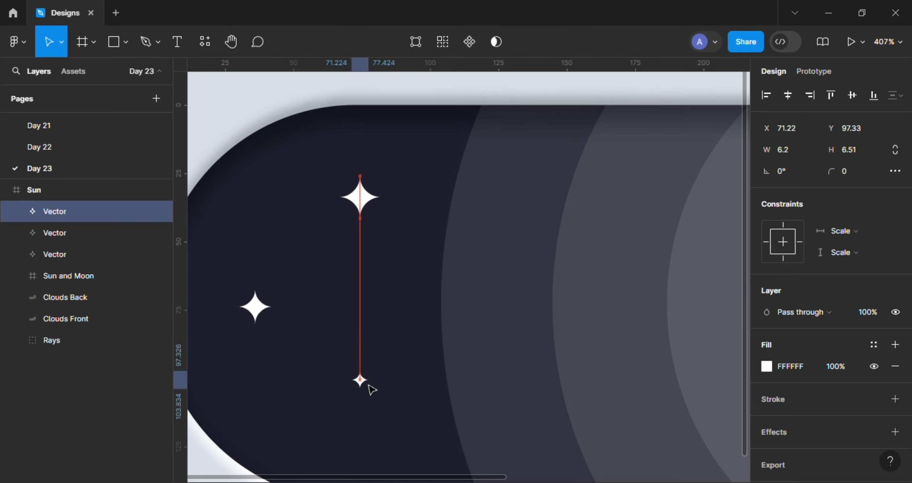
Copy the leftmost star across to the outermost ray band and add a reduced copy of about 6.9 × 7.3 above it
drag(267, 317, 499, 316)
scroll(416, 350, down, 3)
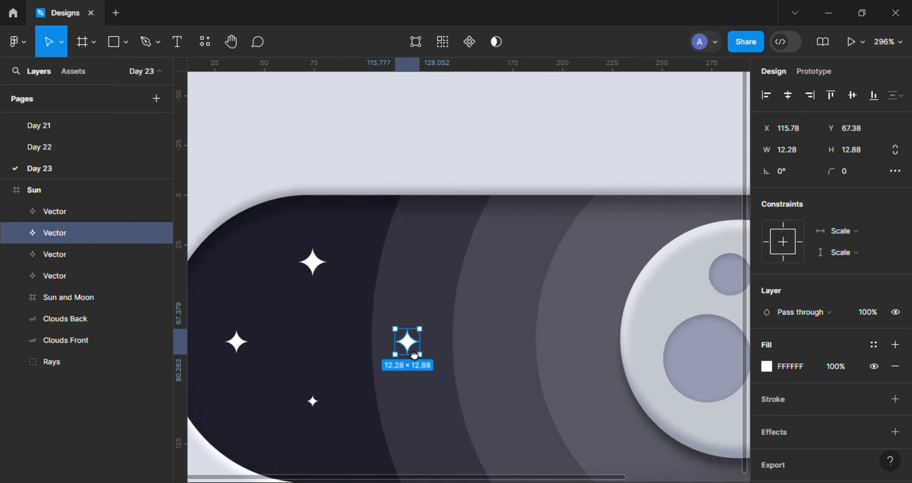
scroll(424, 347, up, 2)
drag(413, 356, 433, 261)
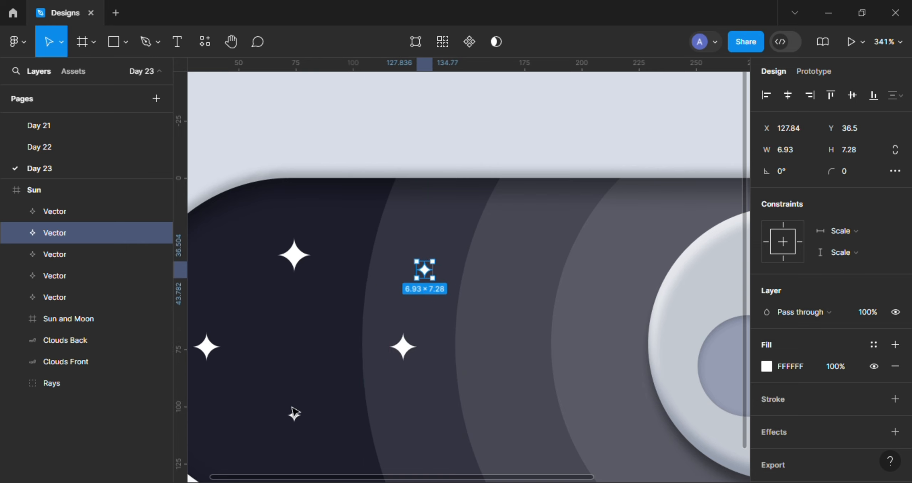
Lower the larger star on the outermost band and add copies on the second band and, about 9.9 × 10.4, in the darkest area's middle
drag(292, 413, 527, 431)
drag(404, 359, 411, 404)
scroll(240, 305, up, 2)
drag(281, 385, 426, 361)
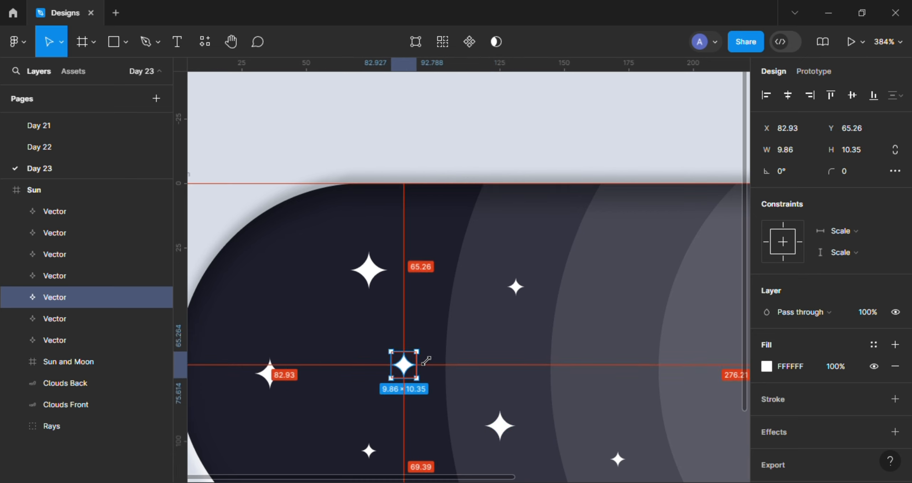
scroll(426, 361, down, 10)
click(357, 256)
scroll(399, 253, up, 3)
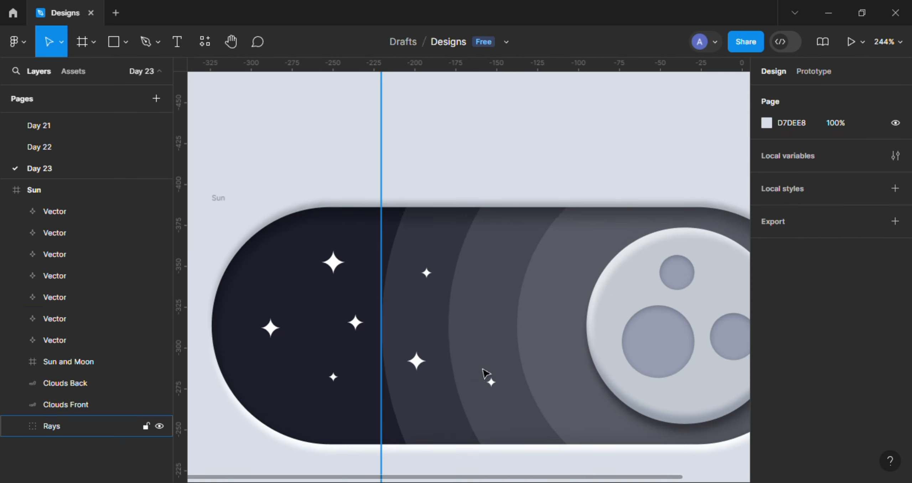
Enlarge the star on the second ray band and place a copy of the smallest star above it
click(491, 382)
drag(498, 376, 504, 369)
click(460, 452)
scroll(457, 448, down, 1)
scroll(452, 445, right, 1)
scroll(324, 405, up, 2)
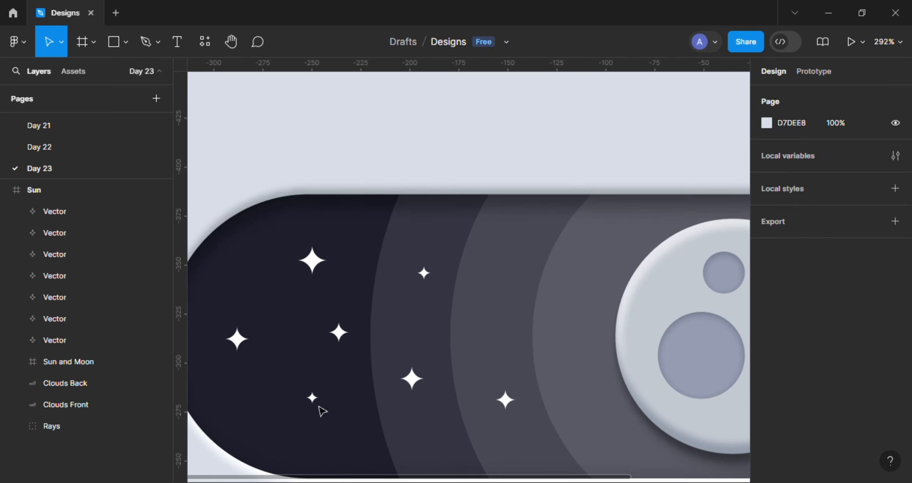
drag(318, 400, 496, 317)
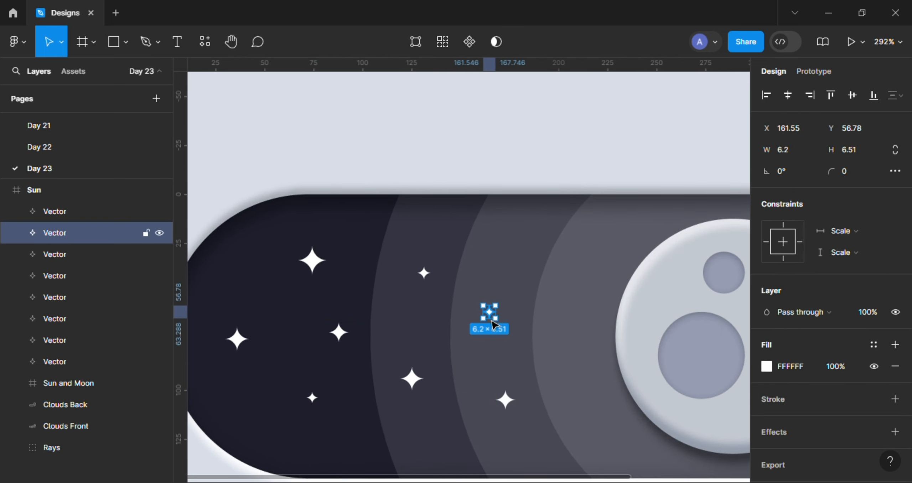
scroll(580, 246, down, 2)
scroll(506, 306, up, 3)
Select all eight stars in the toggle and group them
shift+click(531, 383)
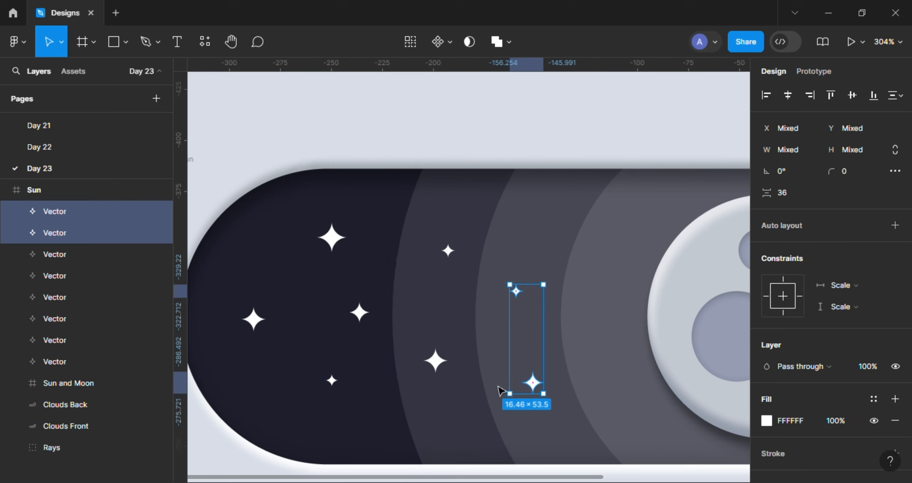
shift+click(434, 360)
shift+click(332, 381)
shift+click(359, 313)
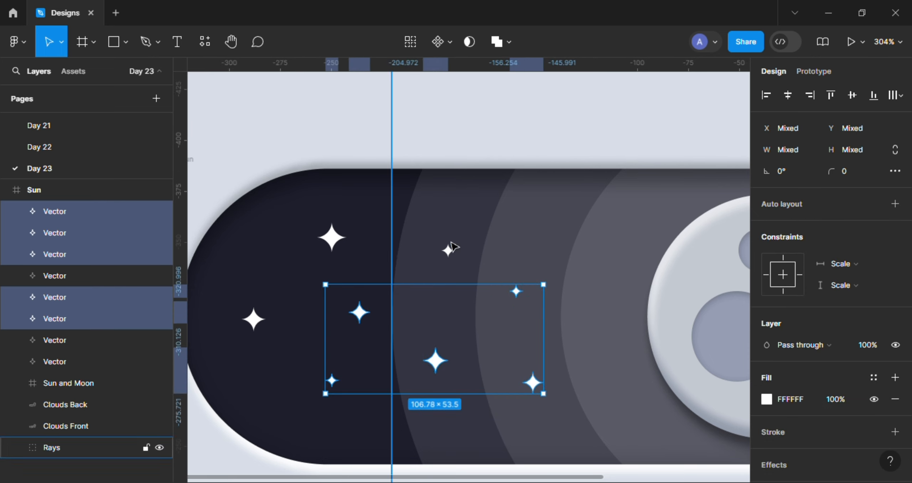
shift+click(448, 251)
shift+click(332, 237)
shift+click(253, 318)
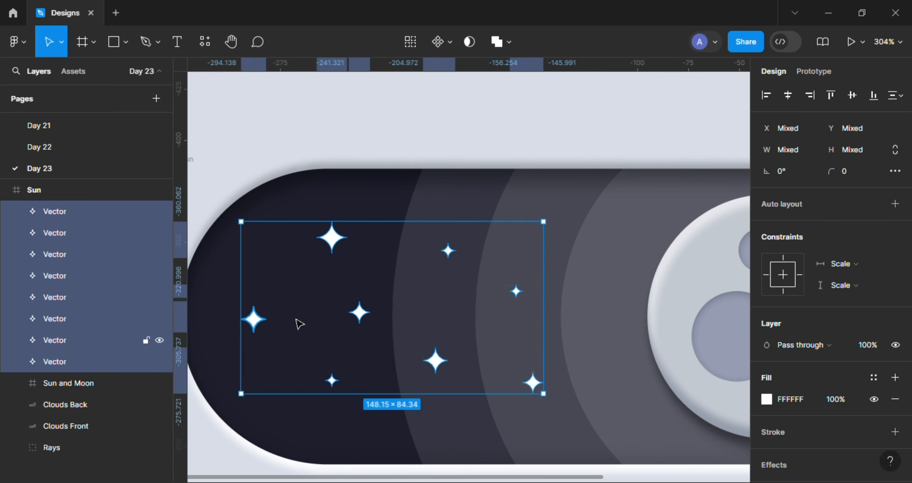
scroll(392, 324, down, 2)
right_click(374, 331)
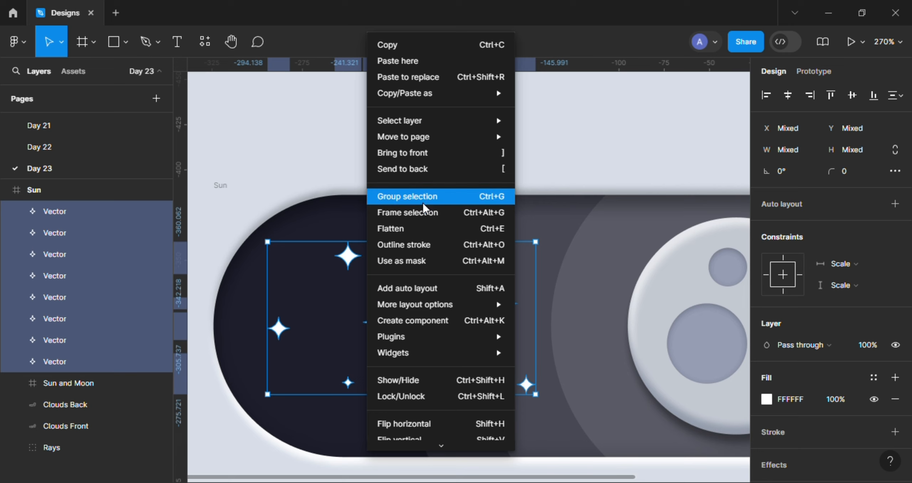
click(423, 197)
Rename the new star group as Stars
double_click(57, 211)
text(Sta)
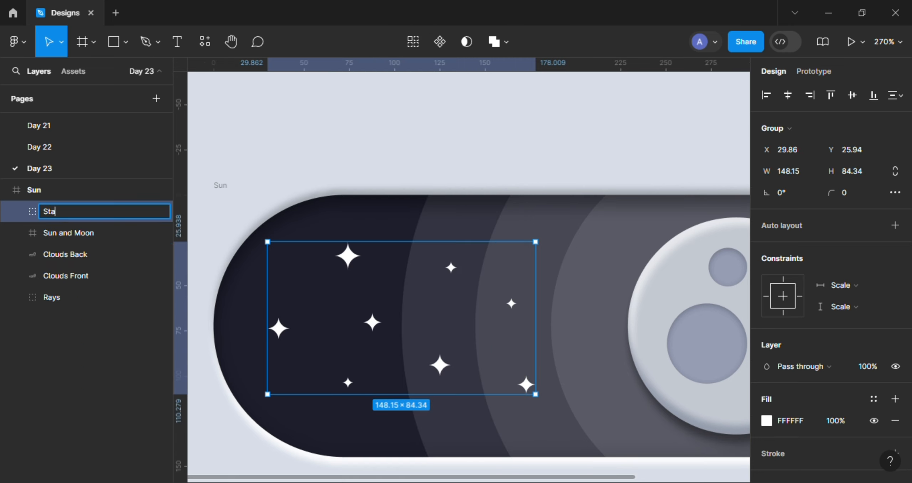
text(rs)
key(Return)
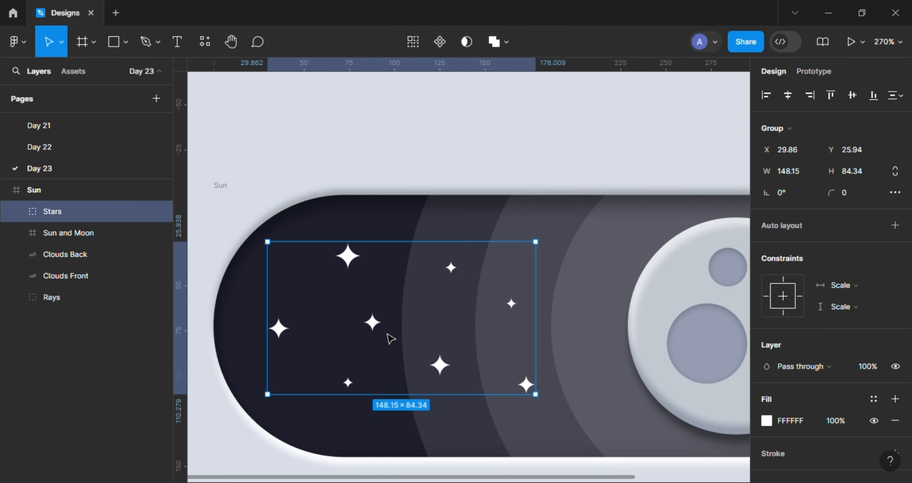
scroll(389, 338, down, 2)
drag(399, 340, 348, 321)
scroll(356, 331, down, 3)
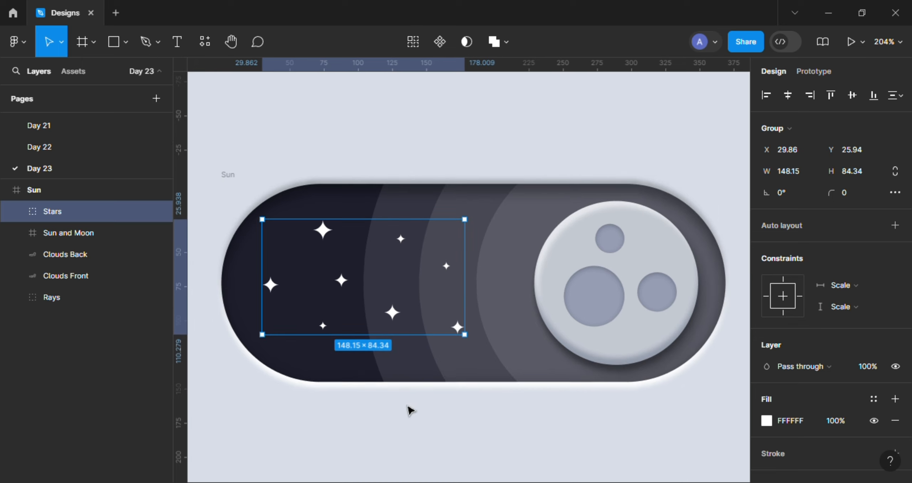
click(392, 410)
scroll(374, 392, down, 1)
scroll(377, 353, down, 3)
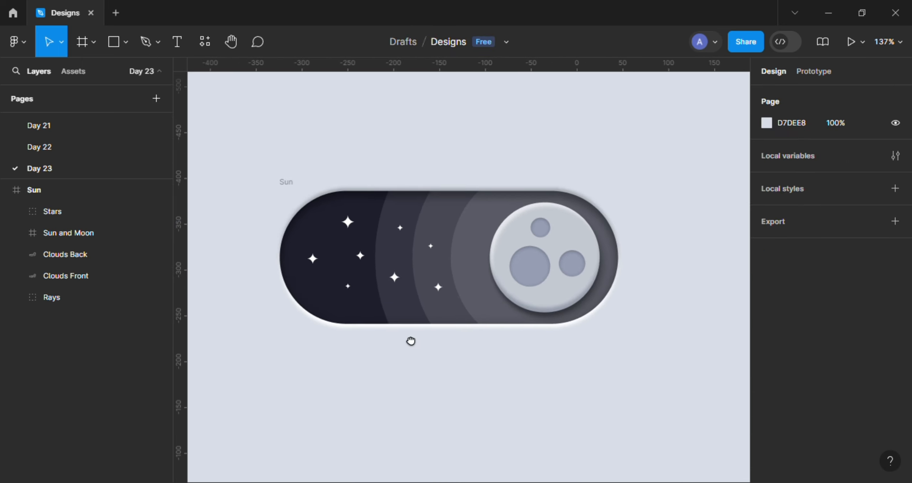
scroll(319, 168, down, 1)
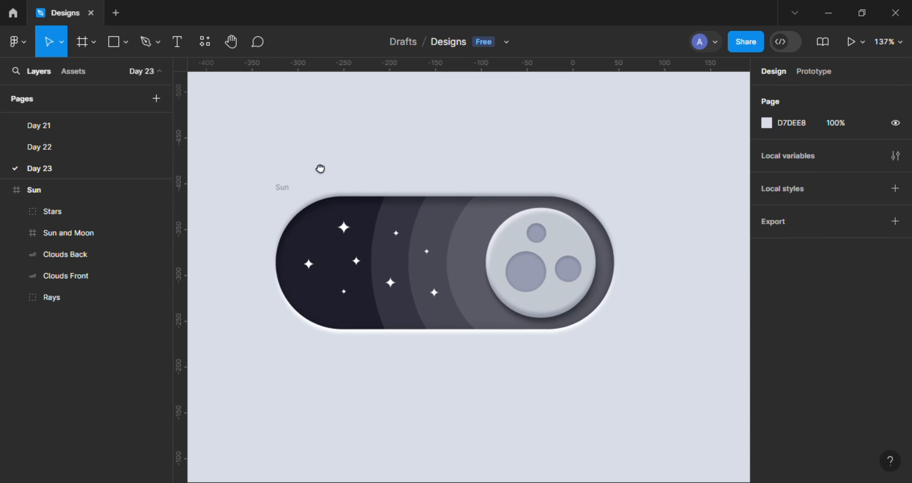
click(124, 206)
drag(124, 206, 49, 244)
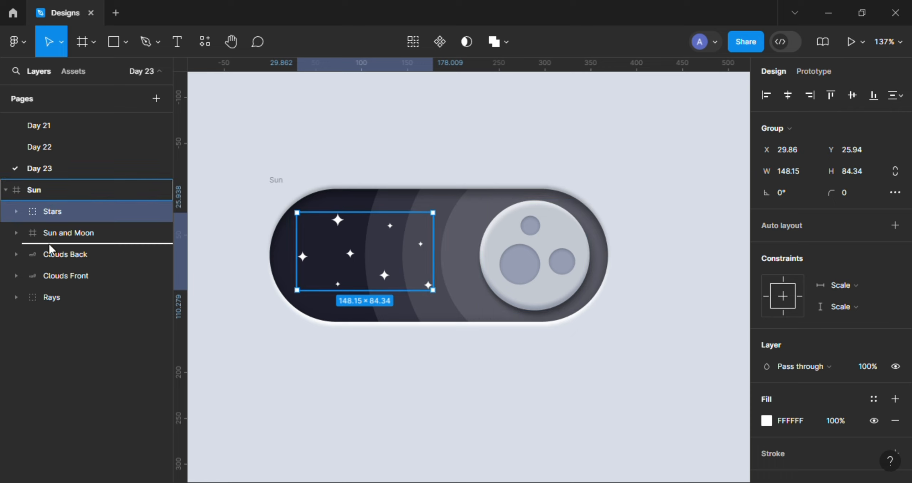
drag(49, 284, 69, 208)
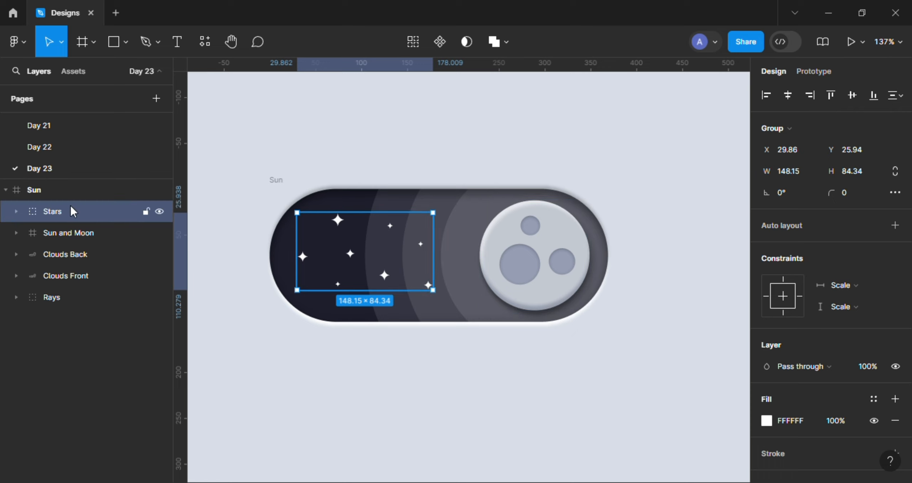
Reorder the Stars group so it sits directly beneath the Sun and Moon frame
click(70, 233)
scroll(508, 201, up, 2)
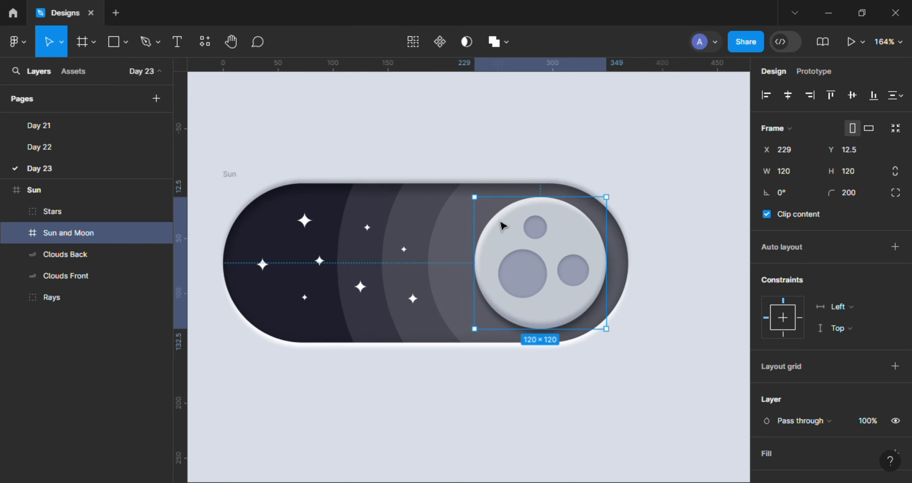
scroll(507, 201, up, 2)
scroll(488, 226, down, 1)
scroll(455, 218, left, 2)
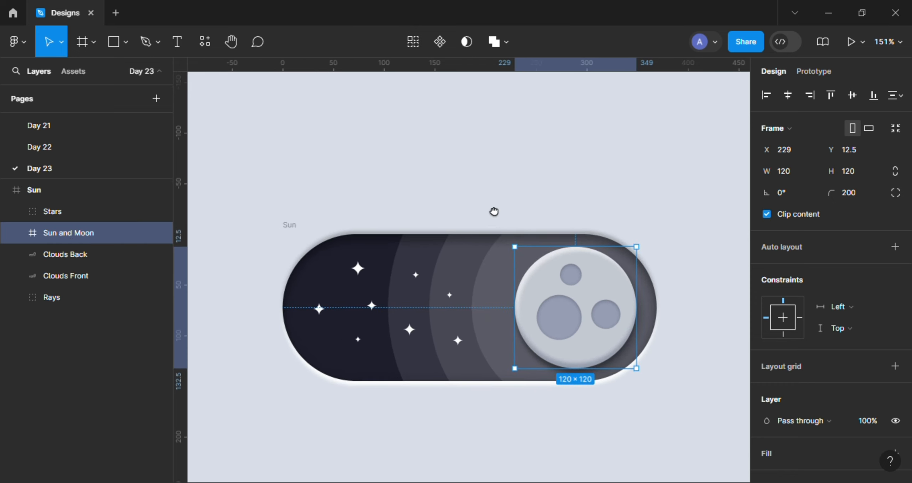
click(372, 306)
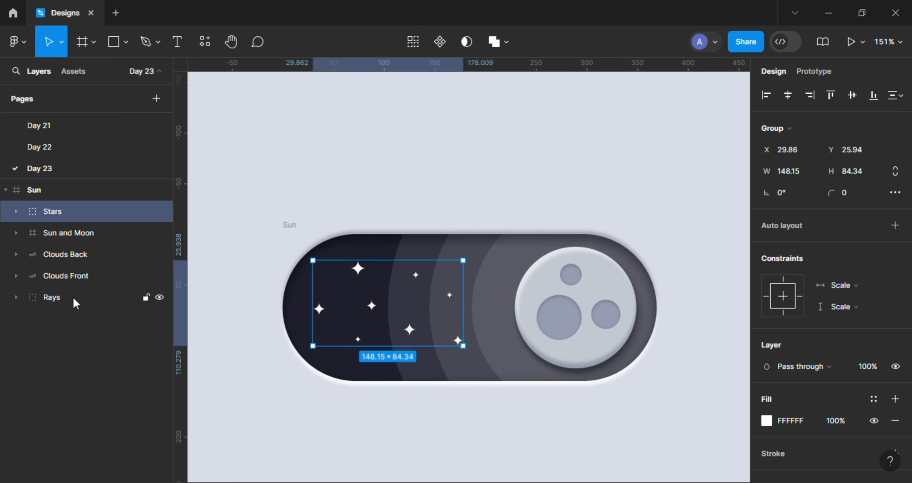
drag(66, 212, 56, 248)
Shift Stars, Clouds Back and Clouds Front up together until the clouds fill the toggle's lower edge and the stars lie above the toggle
shift+click(99, 273)
scroll(399, 216, down, 5)
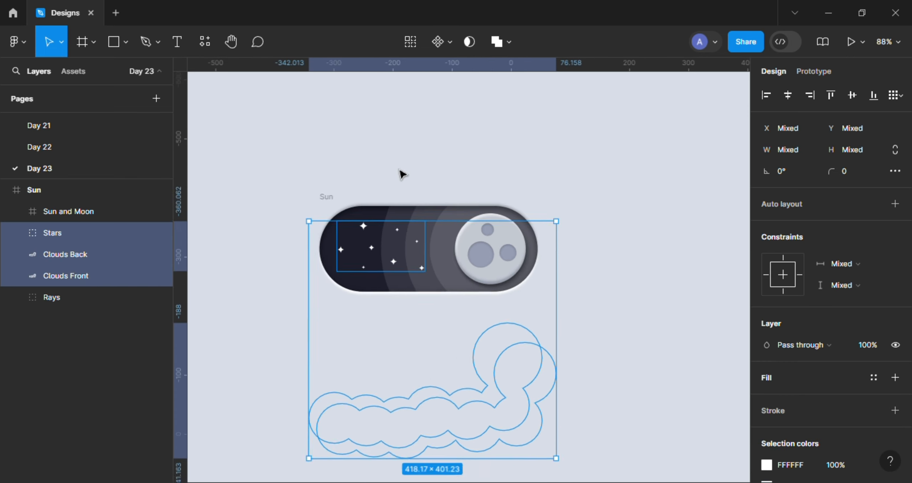
scroll(360, 196, down, 2)
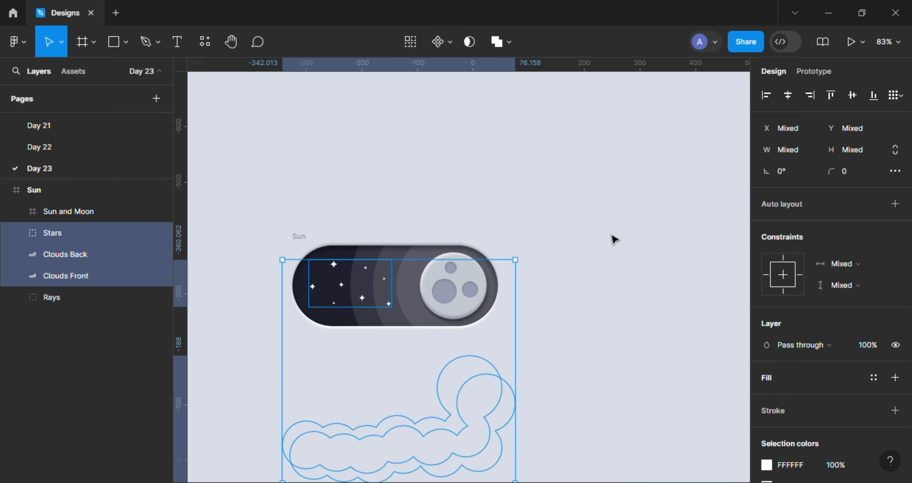
drag(830, 128, 542, 101)
scroll(599, 162, up, 2)
drag(584, 166, 697, 124)
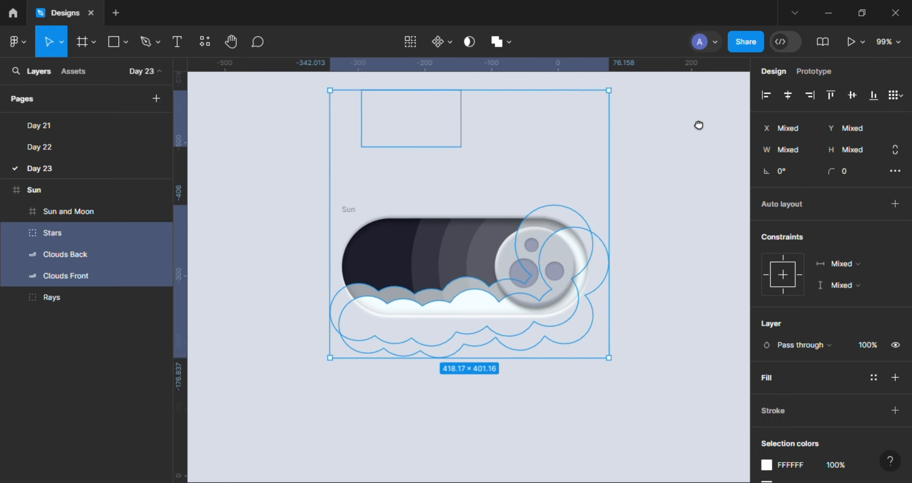
scroll(616, 136, up, 2)
drag(618, 138, 642, 159)
scroll(645, 163, up, 2)
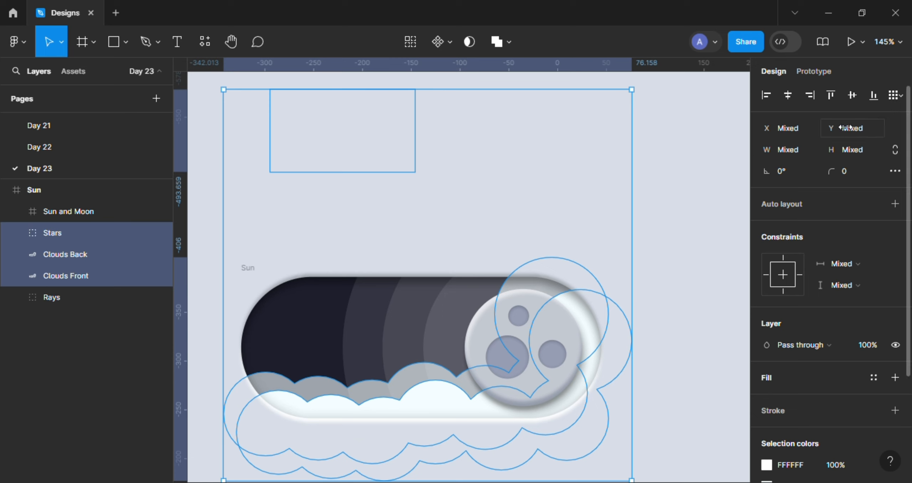
drag(844, 128, 831, 127)
scroll(535, 231, down, 1)
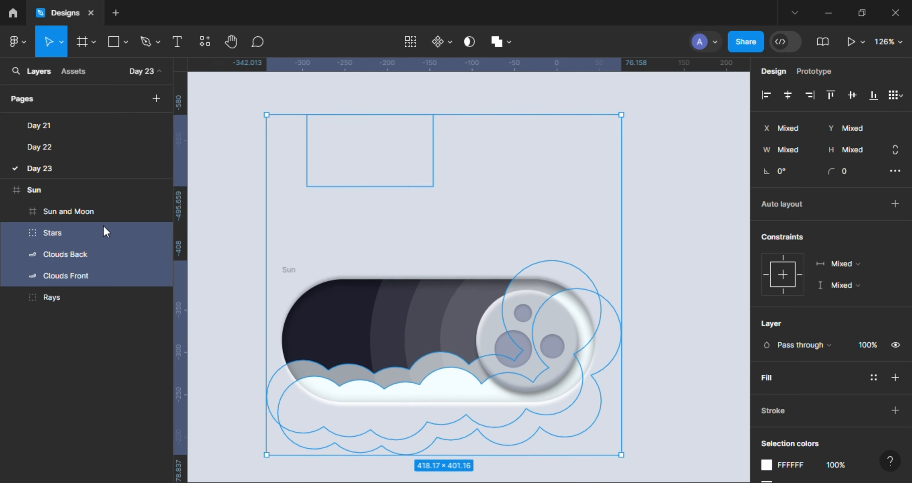
Slide the Sun and Moon knob frame back to the toggle's start at X 17
click(84, 211)
scroll(439, 302, up, 1)
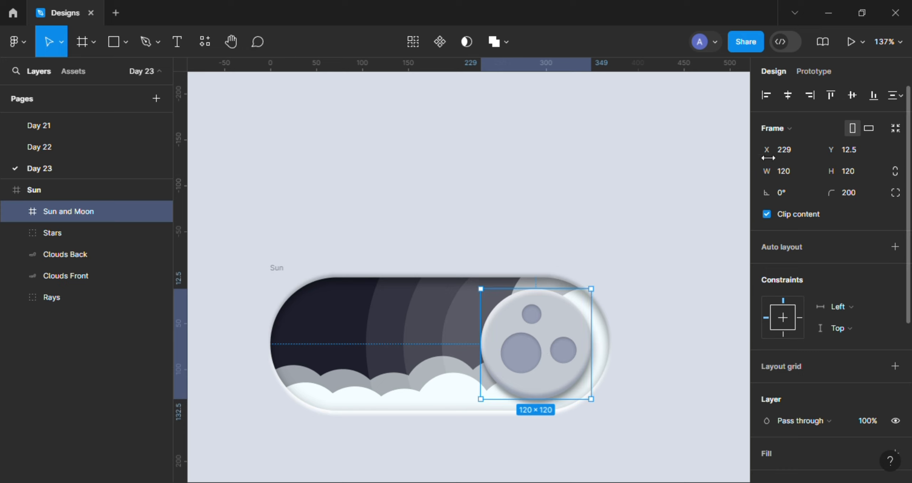
drag(777, 149, 489, 149)
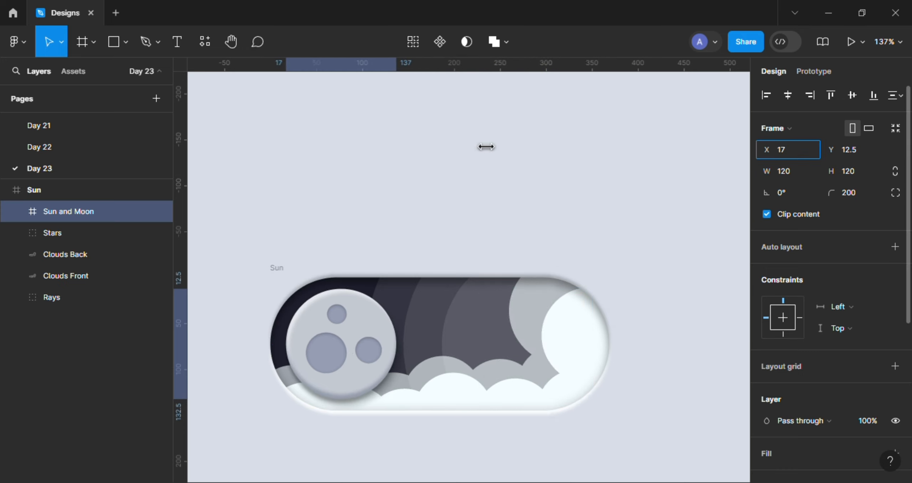
Set the Moon group's X to 140 inside the Sun and Moon frame to uncover the sun
click(17, 212)
click(70, 241)
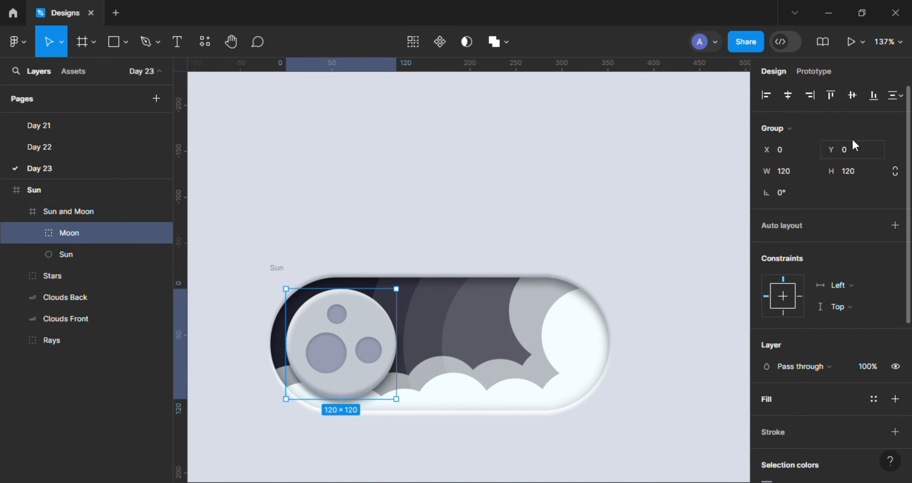
drag(778, 155, 892, 150)
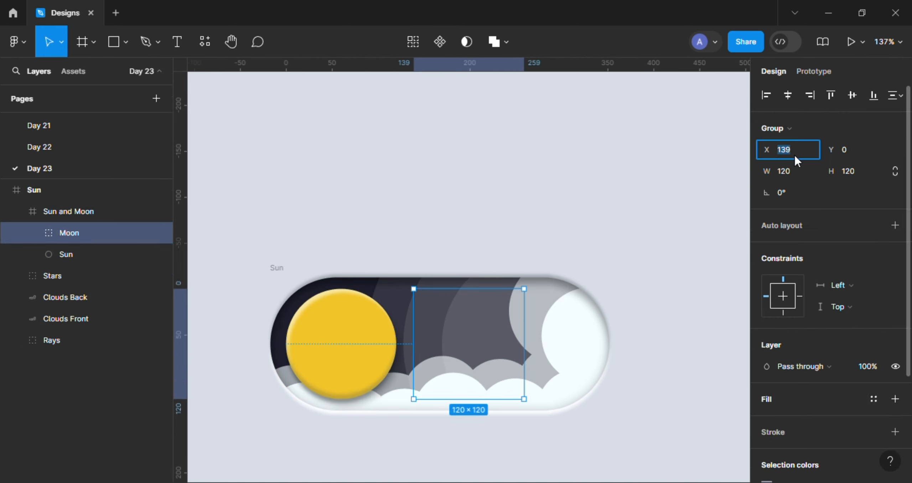
text(140)
key(Return)
scroll(580, 183, down, 2)
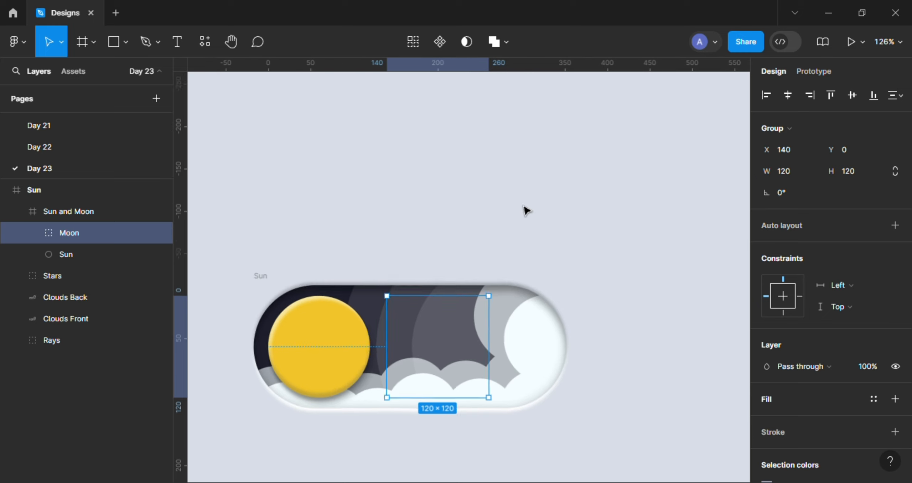
scroll(519, 201, up, 1)
click(16, 212)
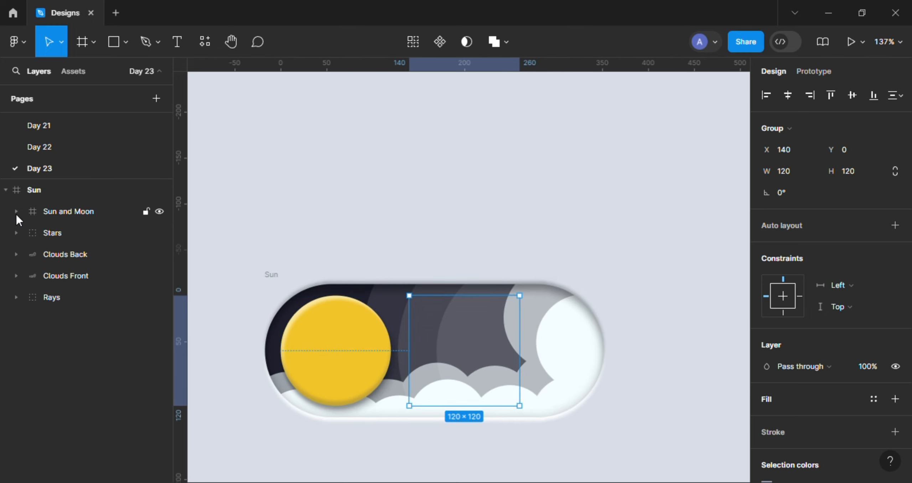
Set the fill colour of the Sun toggle frame to 367AB4
click(67, 232)
scroll(331, 231, down, 1)
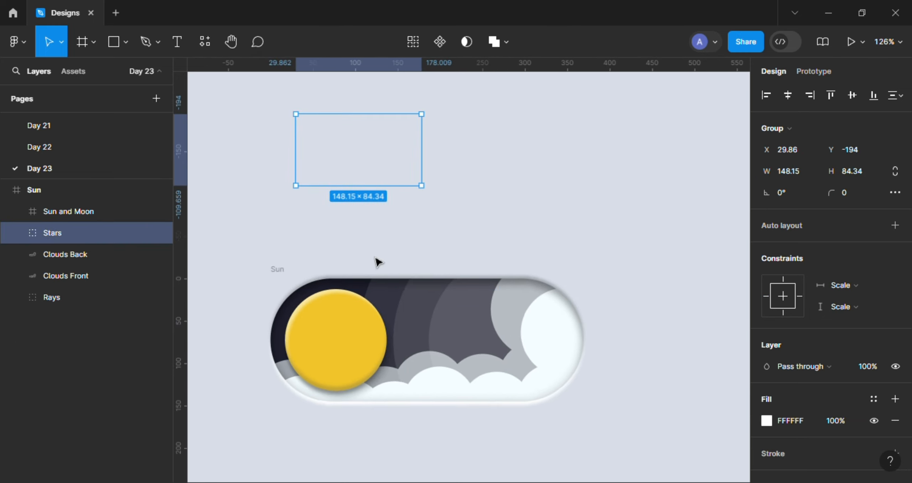
click(281, 271)
click(767, 386)
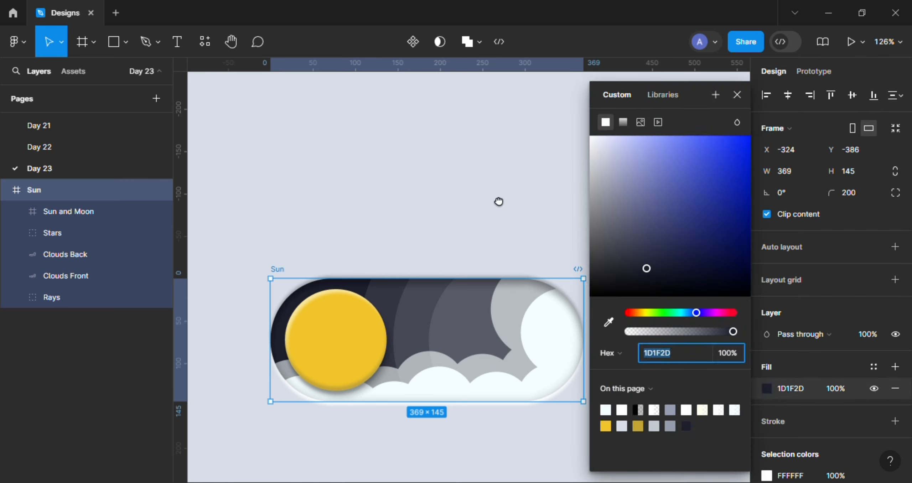
scroll(498, 202, right, 2)
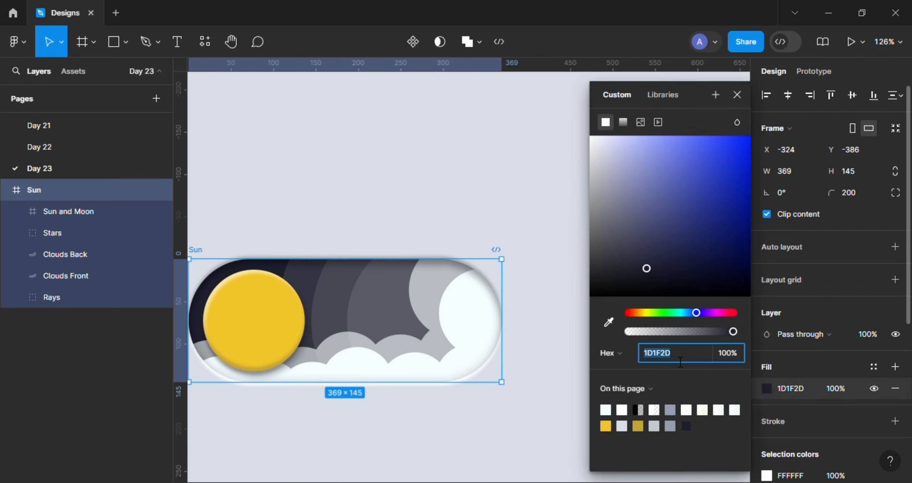
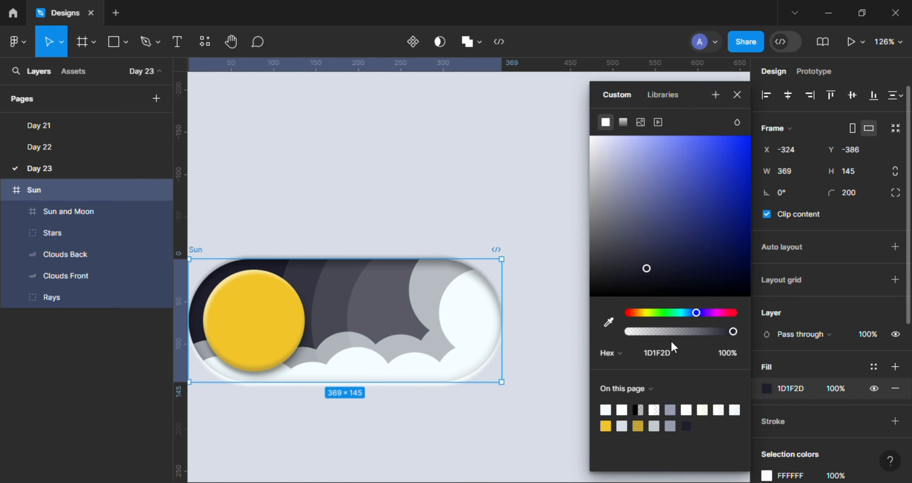
click(680, 361)
text(367AB)
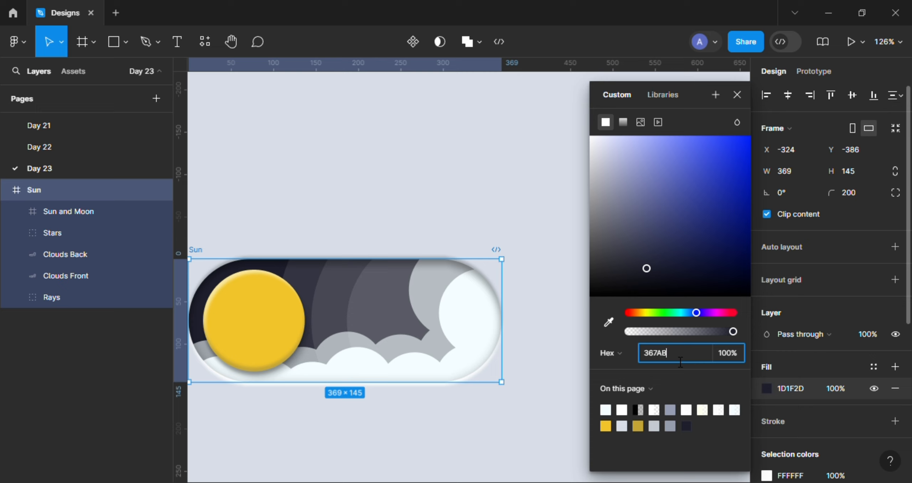
text(4)
key(Return)
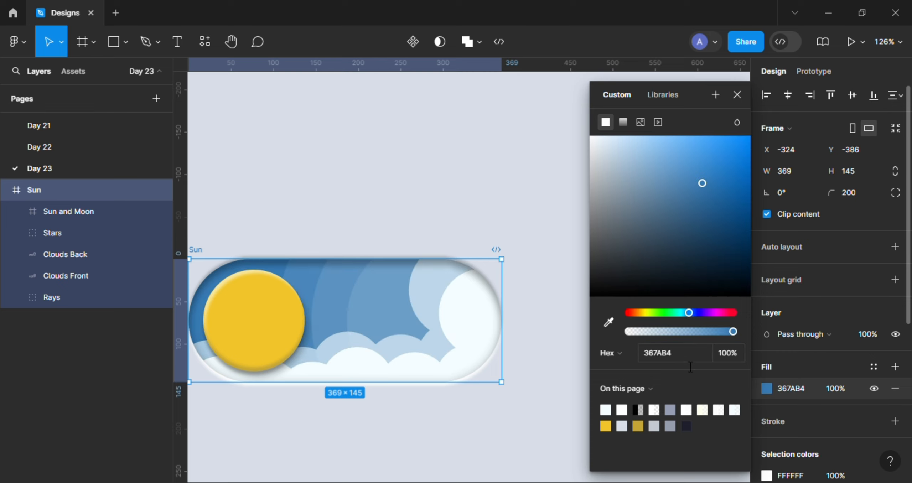
click(737, 95)
Duplicate the Sun frame directly below the original, aligned at X -324 and Y -175
scroll(552, 181, down, 3)
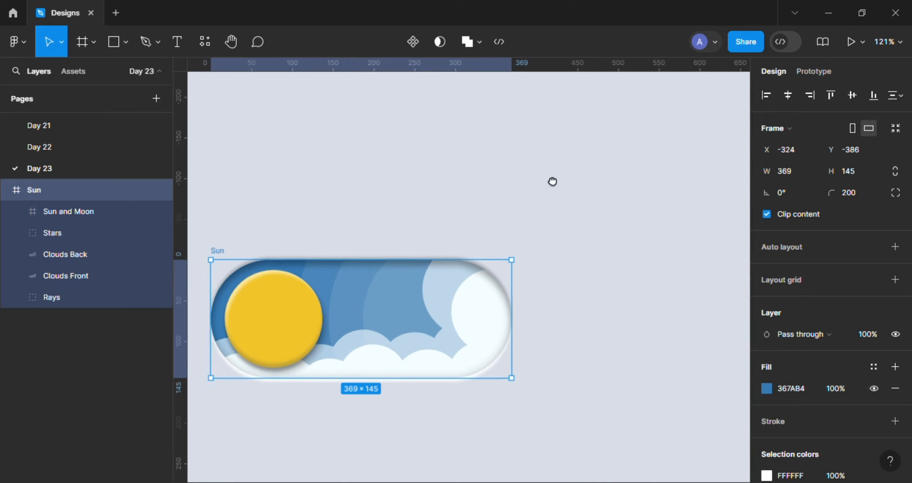
drag(539, 210, 519, 128)
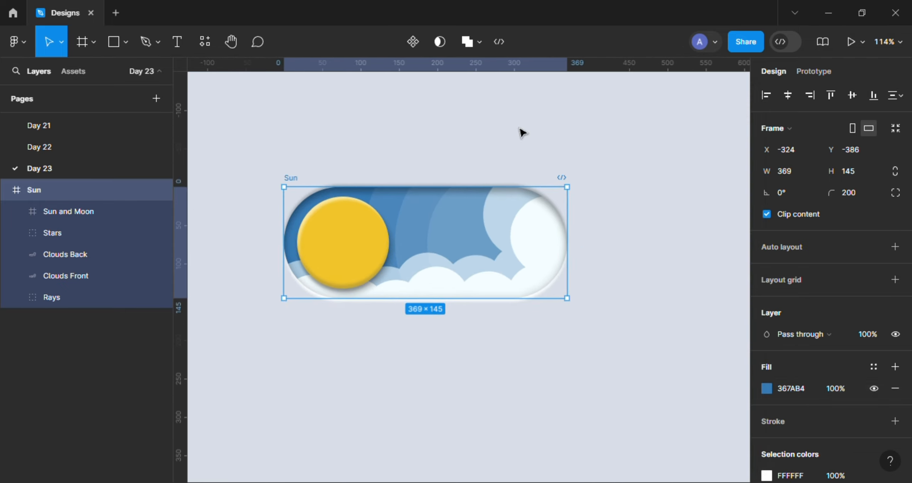
click(6, 189)
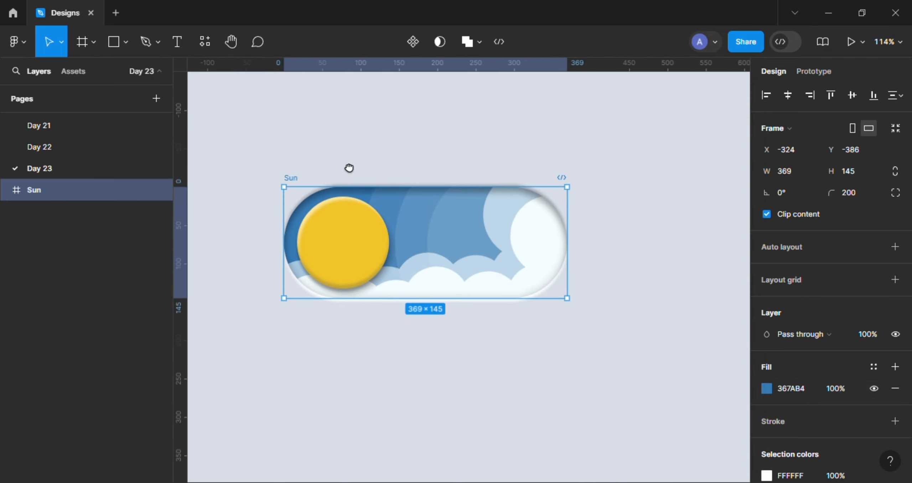
drag(350, 167, 363, 123)
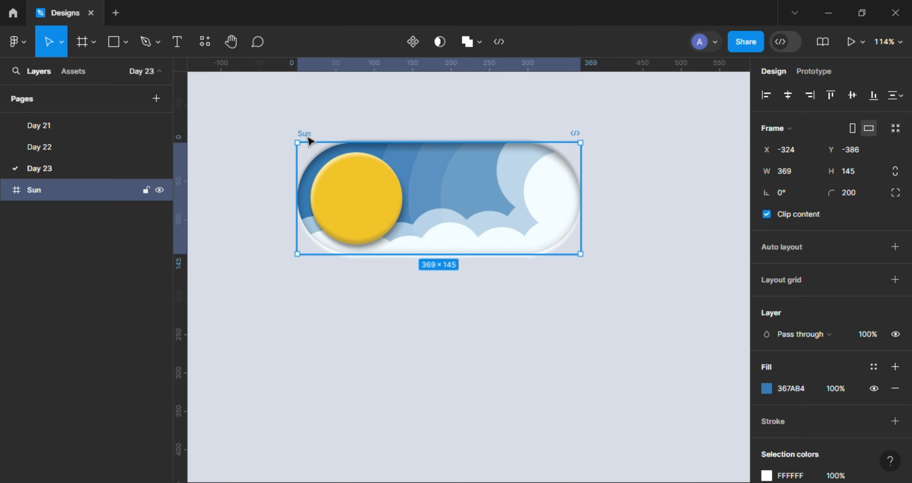
drag(310, 141, 398, 273)
drag(453, 270, 431, 249)
scroll(432, 240, up, 1)
scroll(436, 231, down, 1)
scroll(428, 301, up, 3)
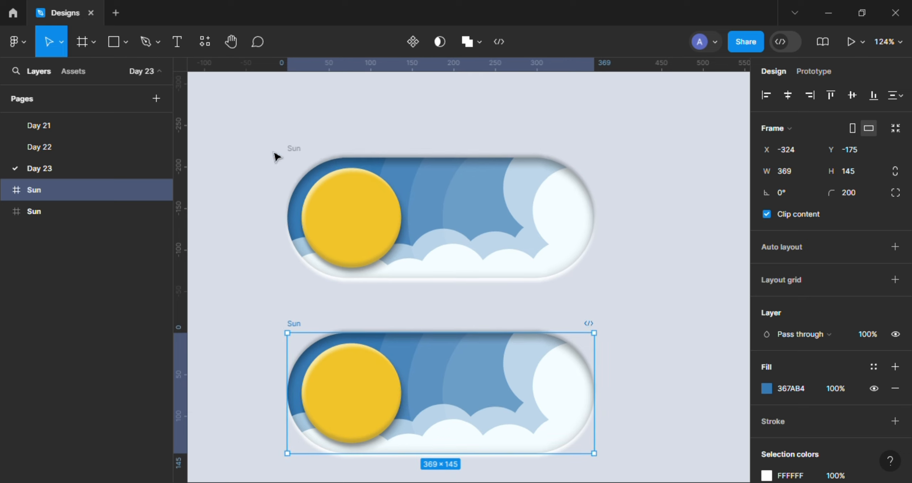
Rename the upper toggle frame as Sun_Hover
click(297, 149)
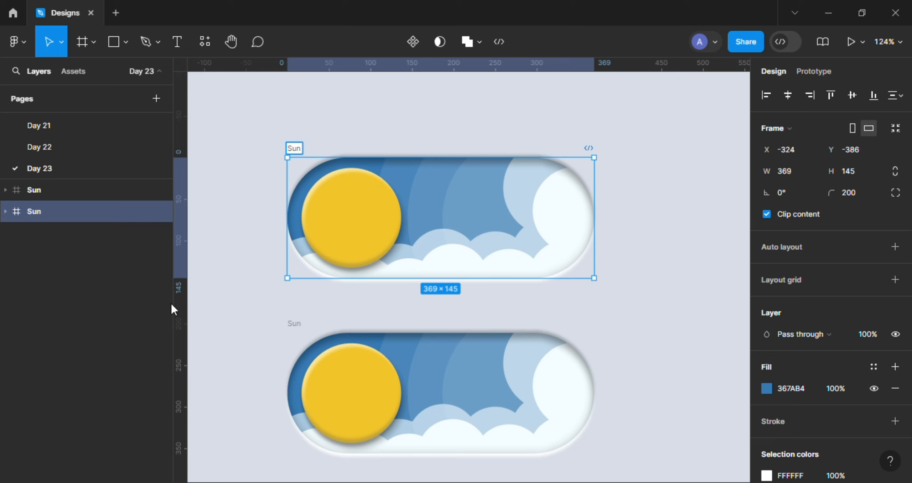
text(_Hover)
key(Return)
Move the Sun_Hover frame below the Sun frame, at X -324 and Y 26
scroll(394, 112, down, 2)
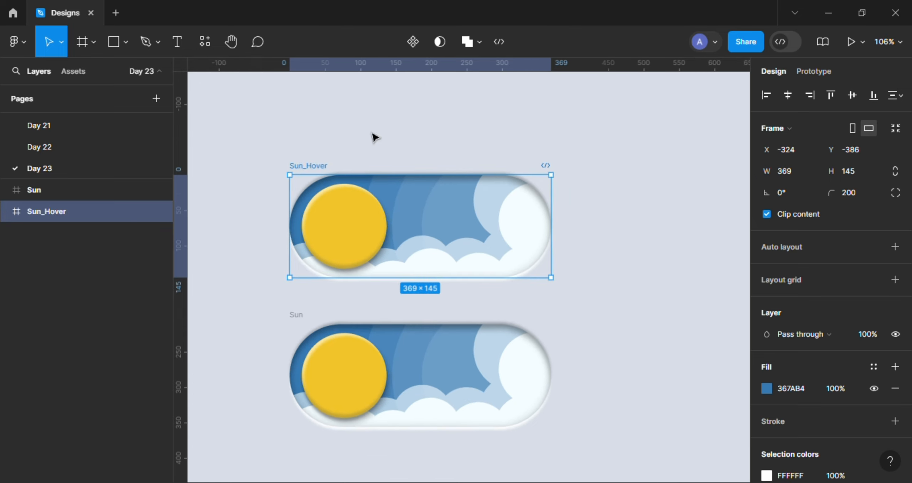
scroll(321, 165, down, 2)
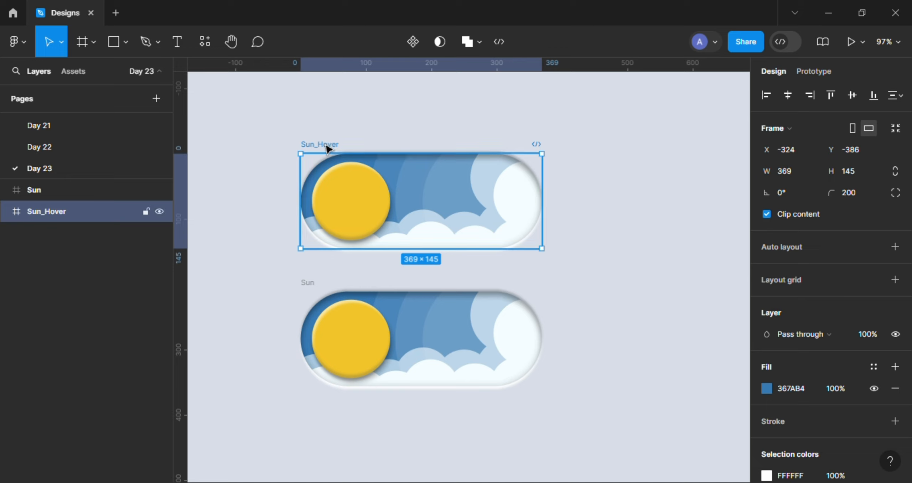
drag(326, 146, 361, 415)
drag(378, 387, 389, 200)
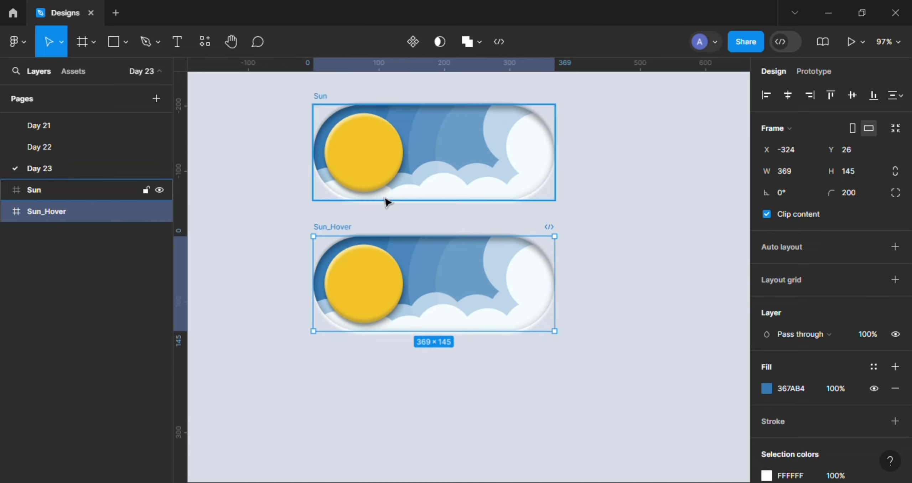
drag(498, 211, 497, 298)
scroll(586, 200, up, 3)
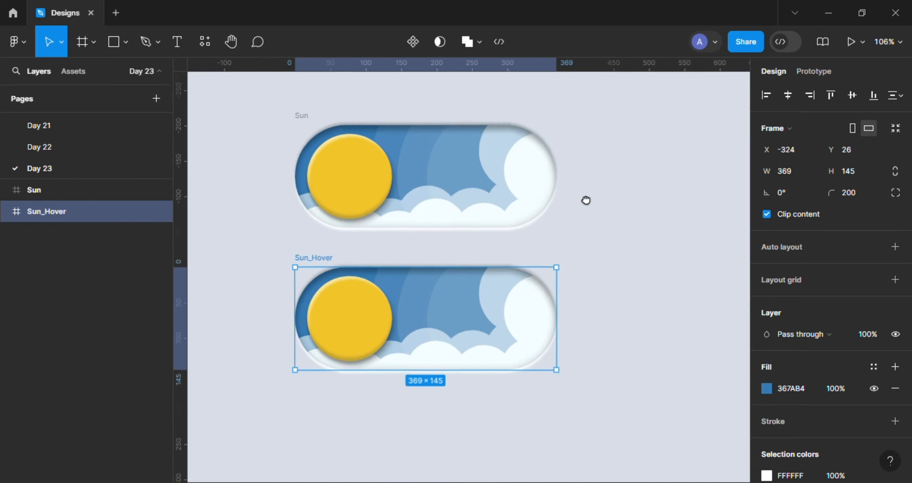
click(351, 341)
scroll(346, 345, up, 2)
scroll(344, 341, up, 1)
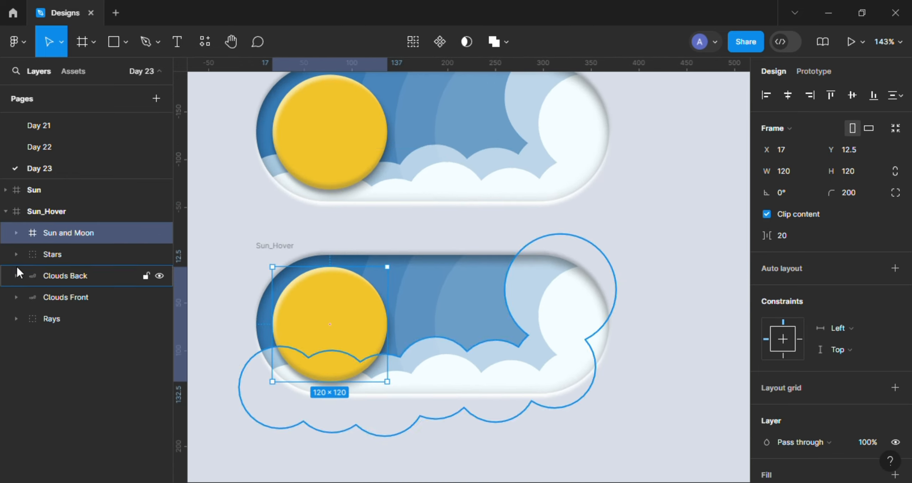
shift+click(72, 282)
shift+click(67, 299)
click(48, 320)
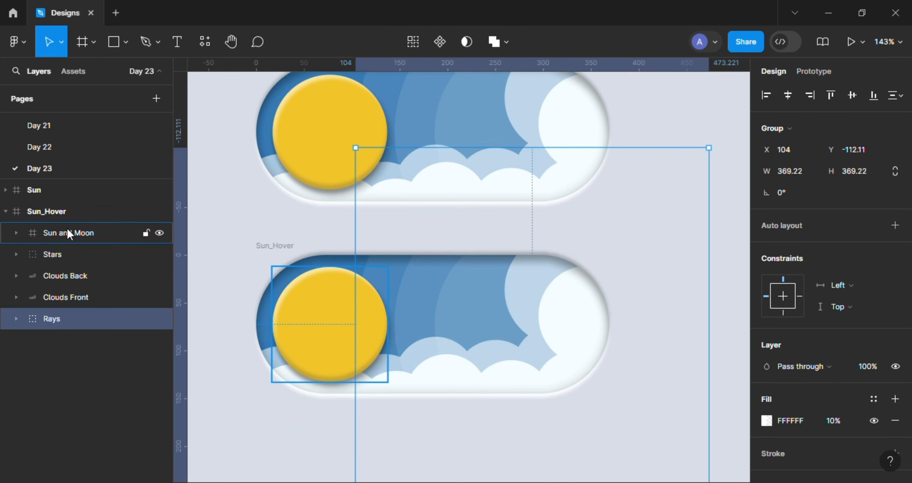
shift+click(68, 233)
scroll(340, 332, down, 2)
scroll(342, 337, up, 1)
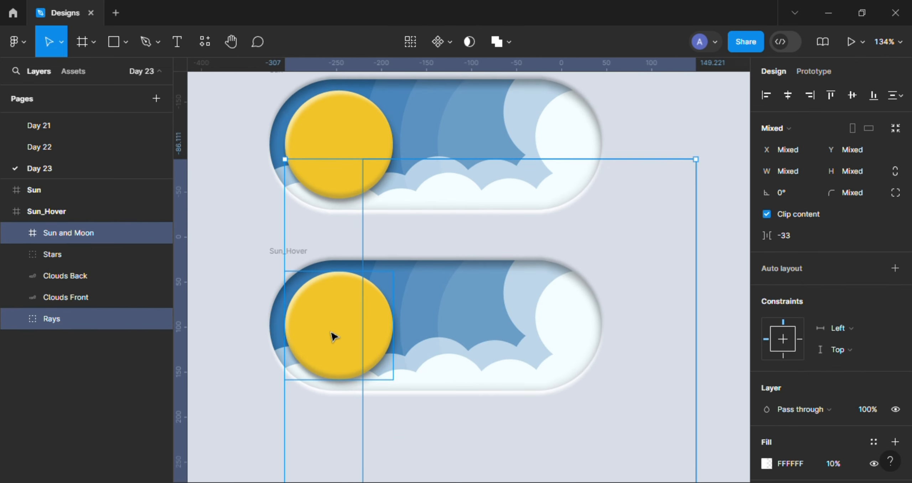
click(53, 258)
click(69, 296)
Shift the Rays group in Sun_Hover to X -102 so the bands surround the sun
click(117, 314)
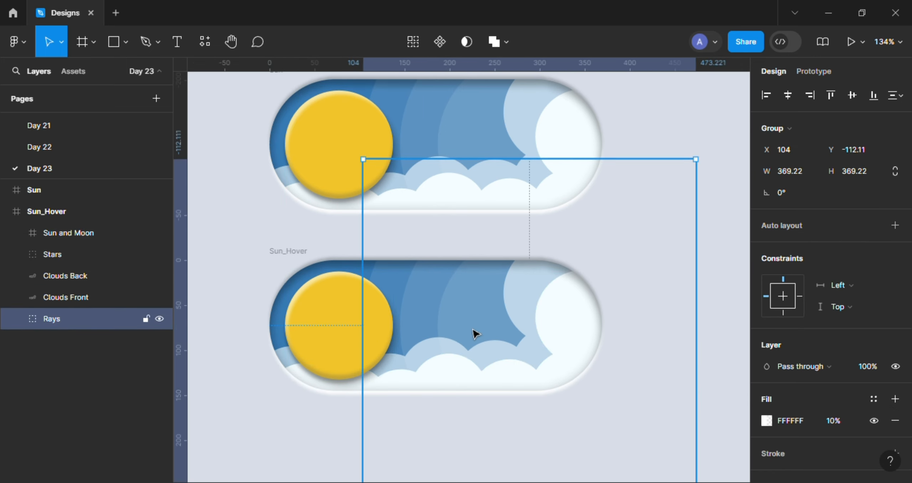
drag(766, 150, 494, 151)
scroll(416, 310, up, 2)
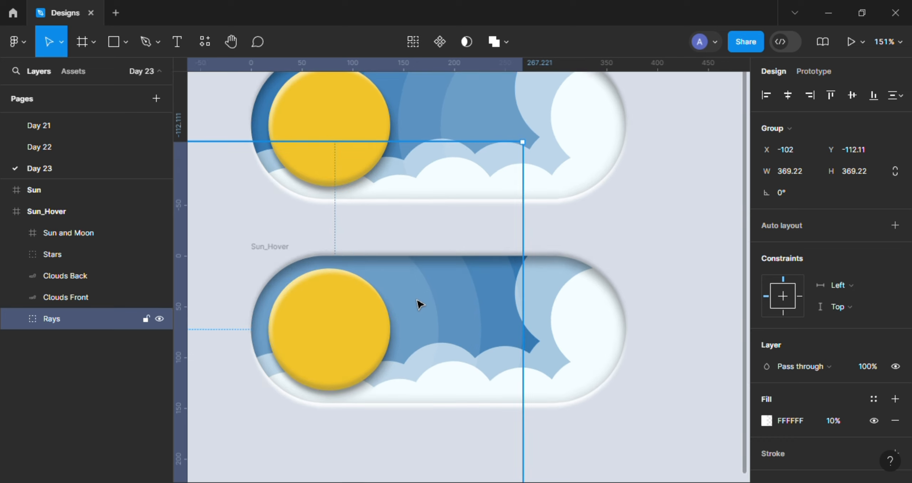
Delete the Sun_Hover frame below the Sun frame
mouse_move(419, 305)
mouse_down()
mouse_move(429, 304)
mouse_move(407, 301)
mouse_move(417, 301)
mouse_up()
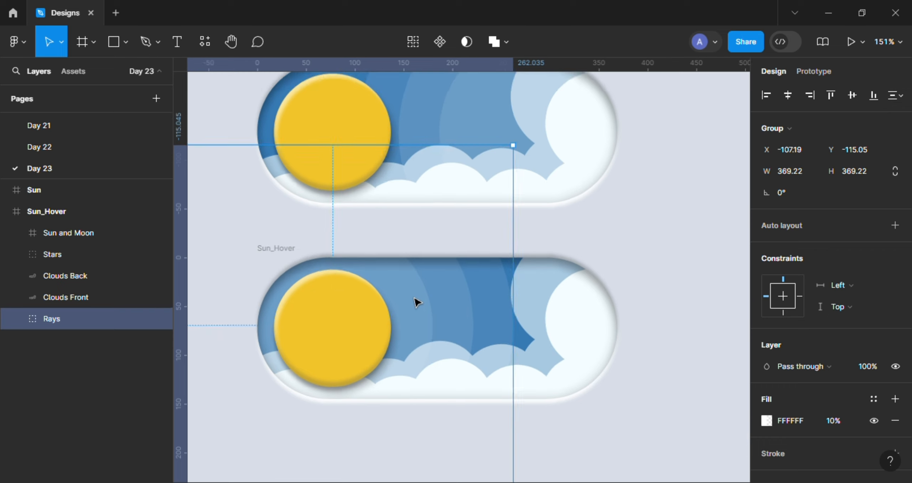
scroll(417, 302, down, 5)
scroll(422, 316, up, 2)
click(336, 278)
key(Delete)
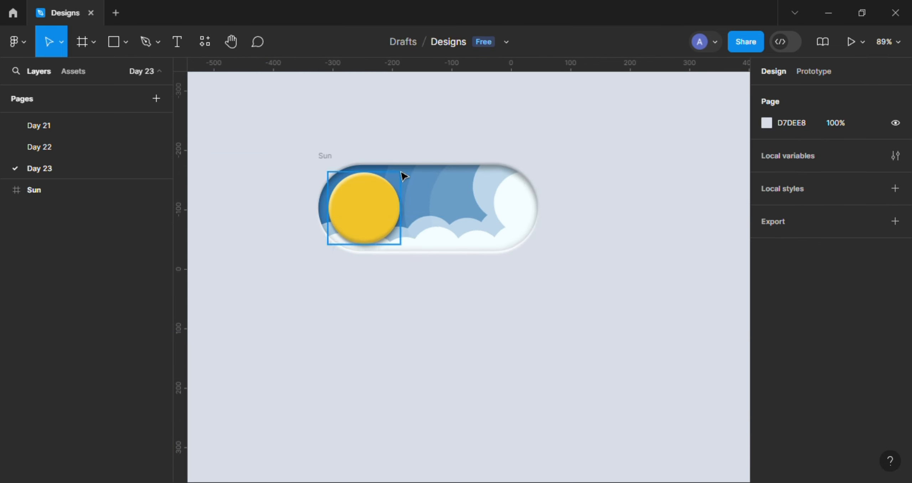
Move the Rays group in the Sun frame to X -107.19 so its bands centre on the sun
scroll(407, 162, up, 3)
scroll(529, 256, down, 2)
scroll(476, 251, up, 1)
click(473, 263)
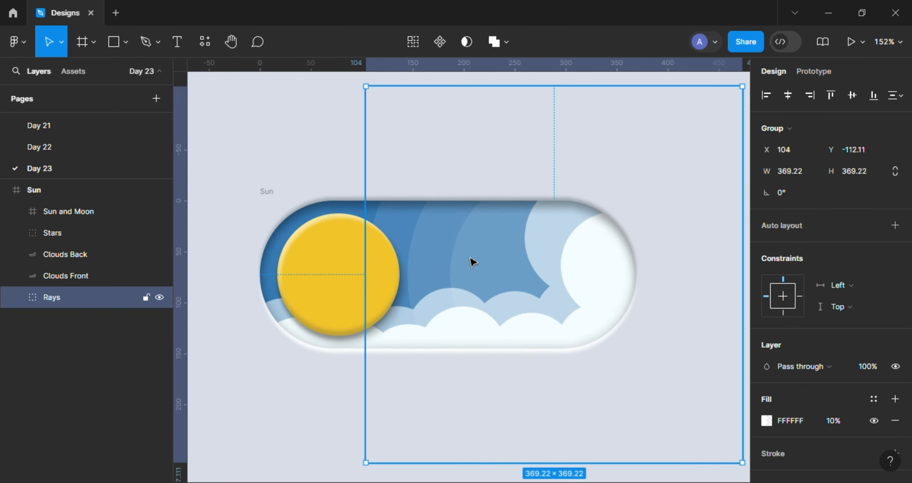
drag(508, 248, 295, 229)
scroll(408, 233, down, 1)
drag(410, 234, 403, 244)
scroll(397, 255, up, 2)
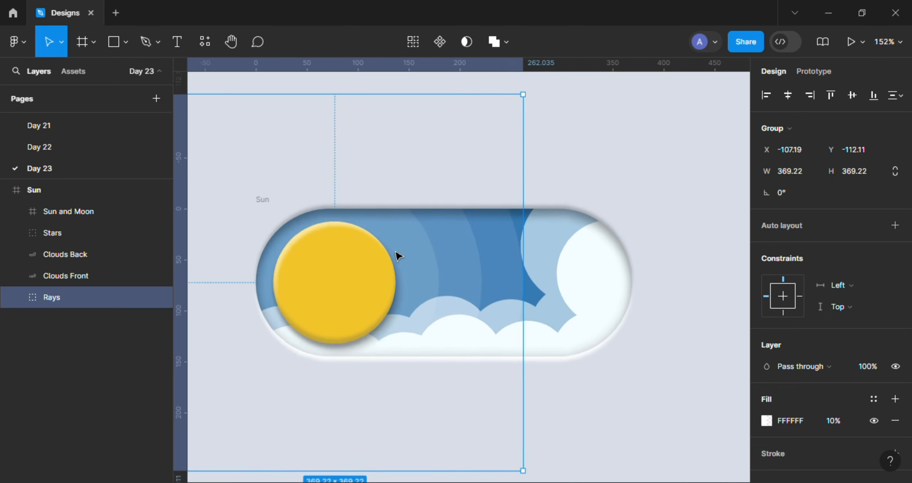
Duplicate the Sun frame directly below the original, at X -324 and Y 19
click(263, 201)
scroll(290, 182, down, 3)
drag(293, 181, 284, 304)
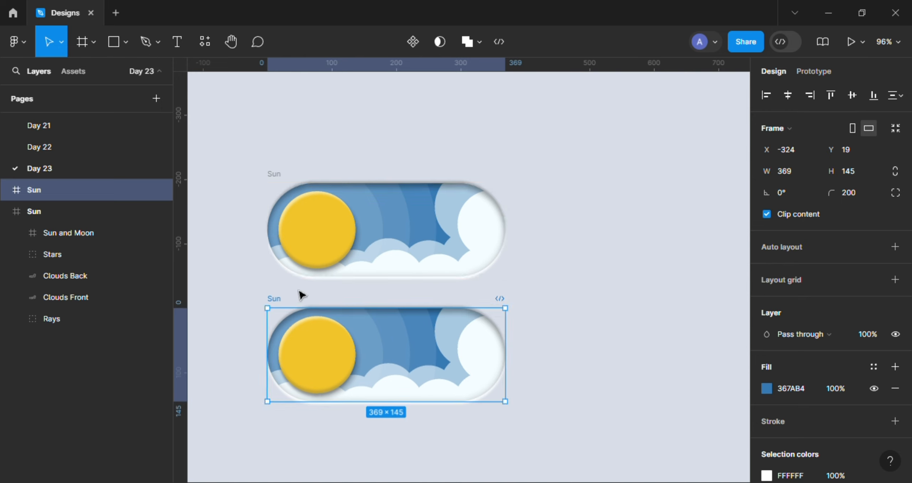
Rename the lower copy of the Sun frame as Sun_Hover
scroll(321, 239, up, 3)
double_click(318, 240)
key(BackSpace)
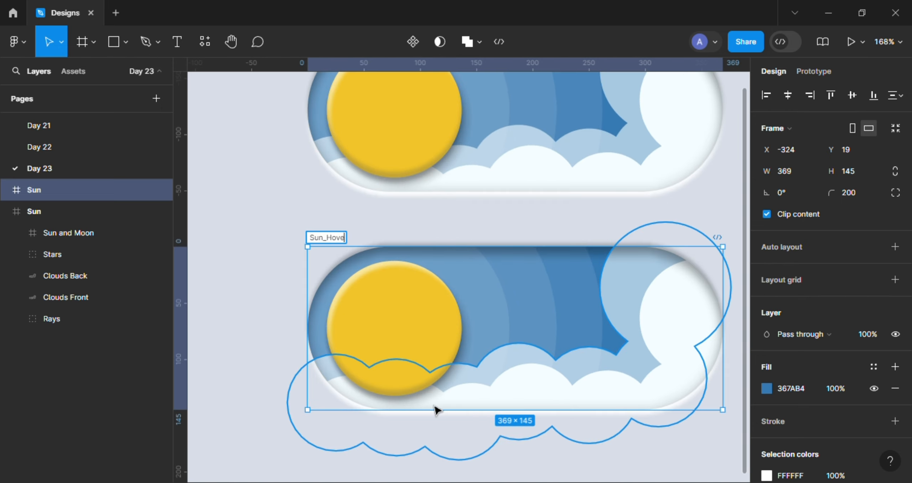
scroll(381, 215, down, 3)
scroll(460, 215, left, 2)
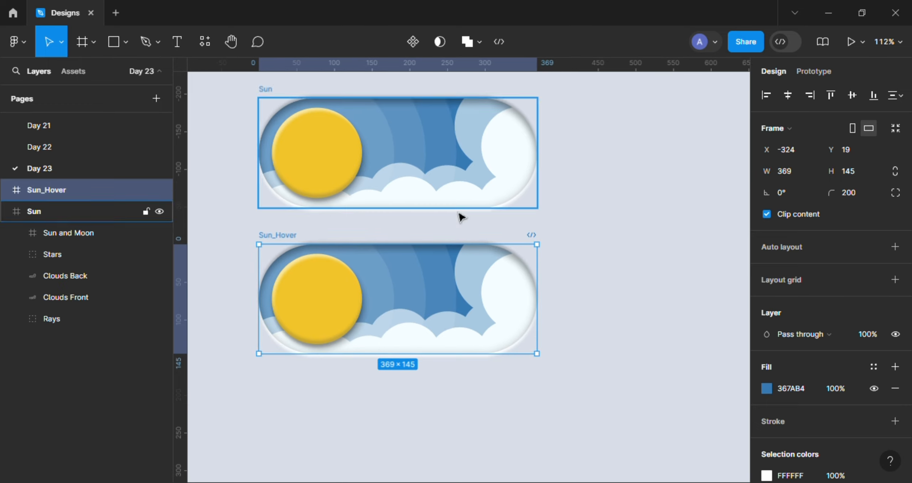
scroll(619, 234, up, 2)
scroll(623, 246, left, 1)
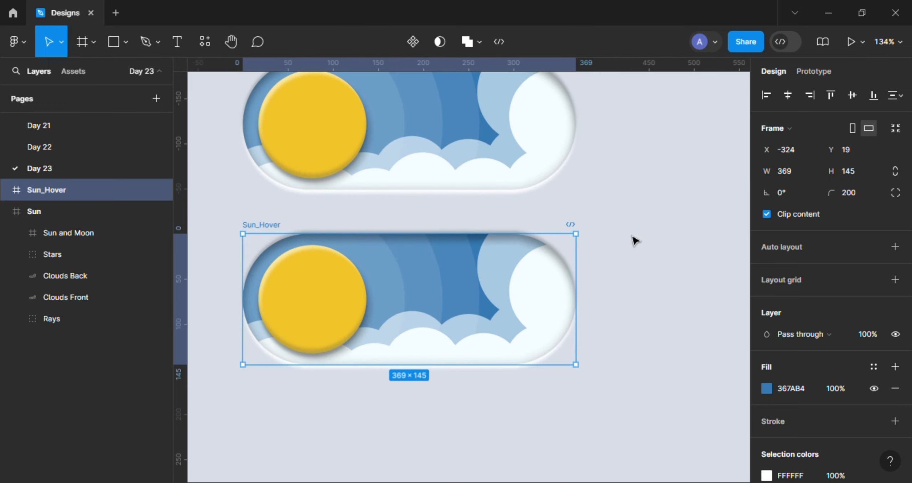
click(634, 241)
Shift the Sun and Moon frame and the Rays group in Sun_Hover together about 19 px to the right
click(341, 312)
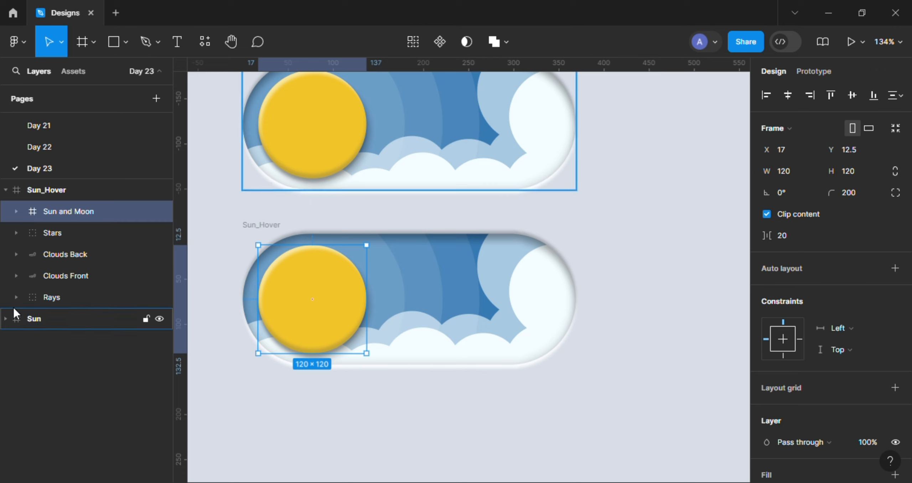
shift+click(68, 297)
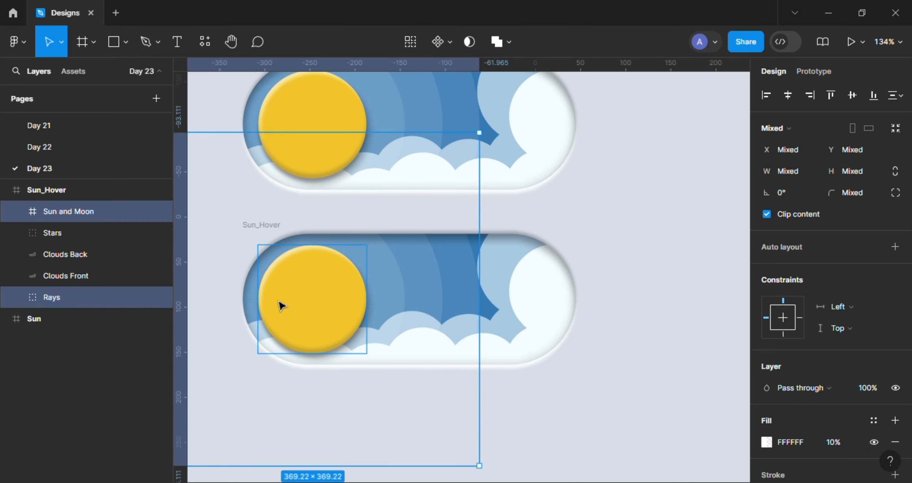
mouse_move(780, 150)
mouse_down()
mouse_move(801, 152)
mouse_move(769, 151)
mouse_up()
scroll(641, 179, down, 2)
click(662, 224)
scroll(611, 238, down, 2)
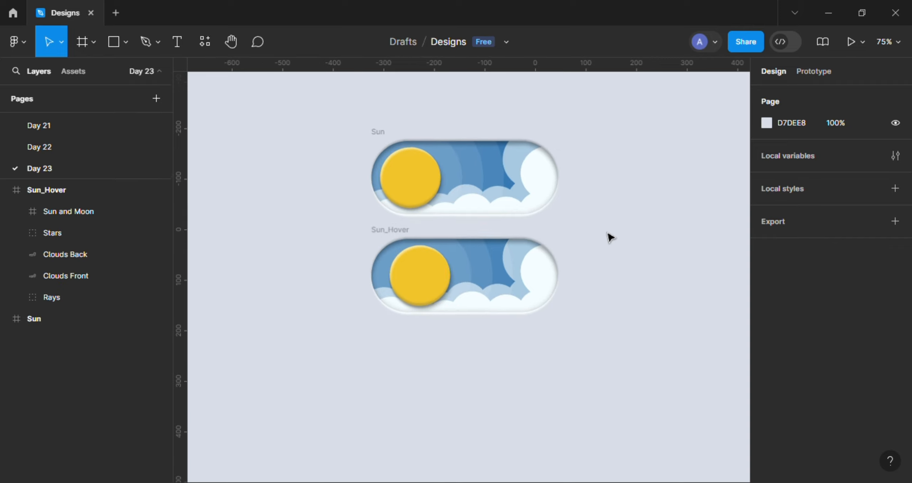
drag(608, 233, 587, 223)
scroll(587, 222, down, 1)
scroll(587, 223, up, 2)
drag(724, 229, 701, 239)
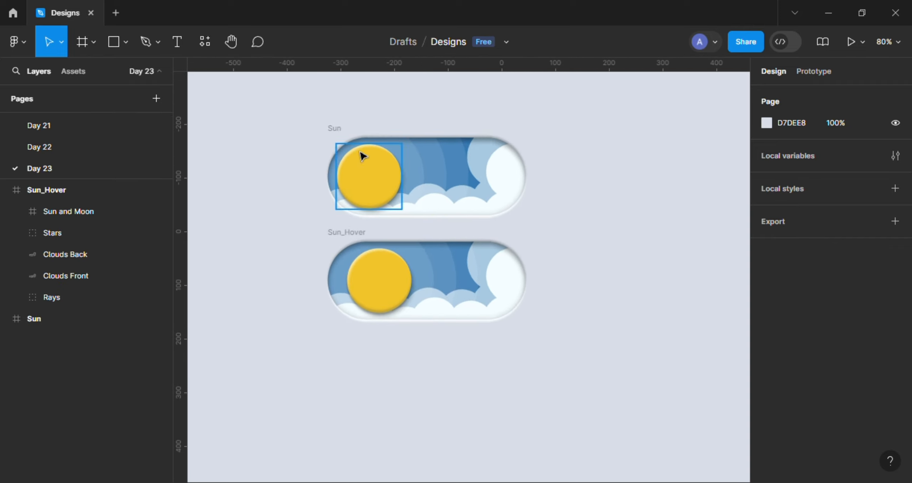
Collapse the frames' layers and duplicate the Sun frame below Sun_Hover, at X -324 and Y 264
click(6, 314)
click(6, 314)
click(6, 189)
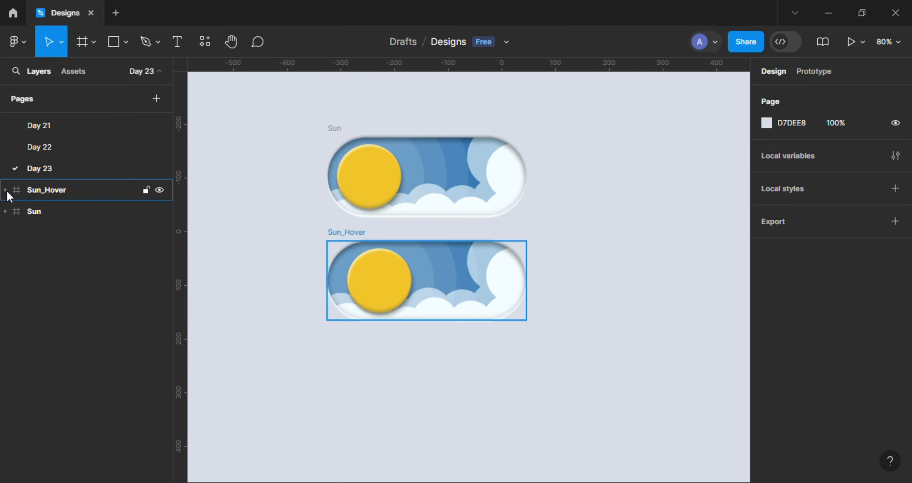
drag(331, 129, 358, 367)
drag(374, 351, 356, 244)
scroll(336, 190, up, 2)
scroll(343, 197, up, 1)
click(387, 196)
Rename the new Sun copy below Sun_Hover as Moon
double_click(252, 268)
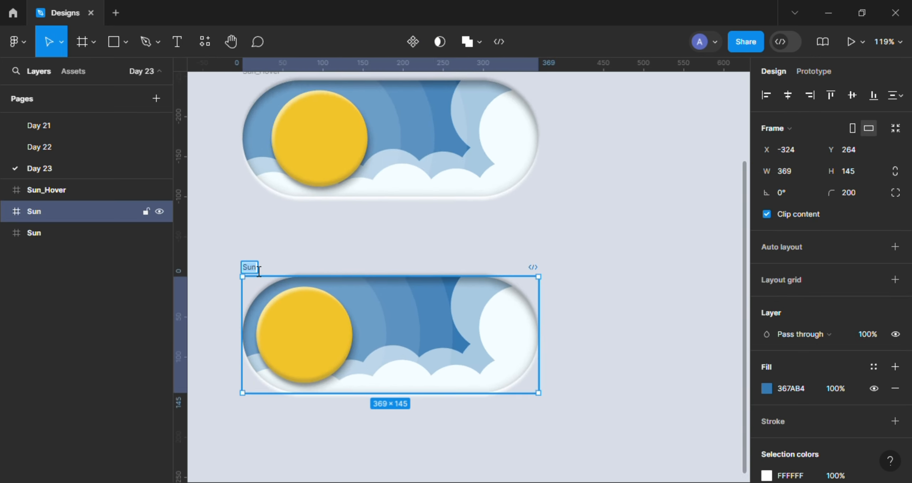
key(BackSpace)
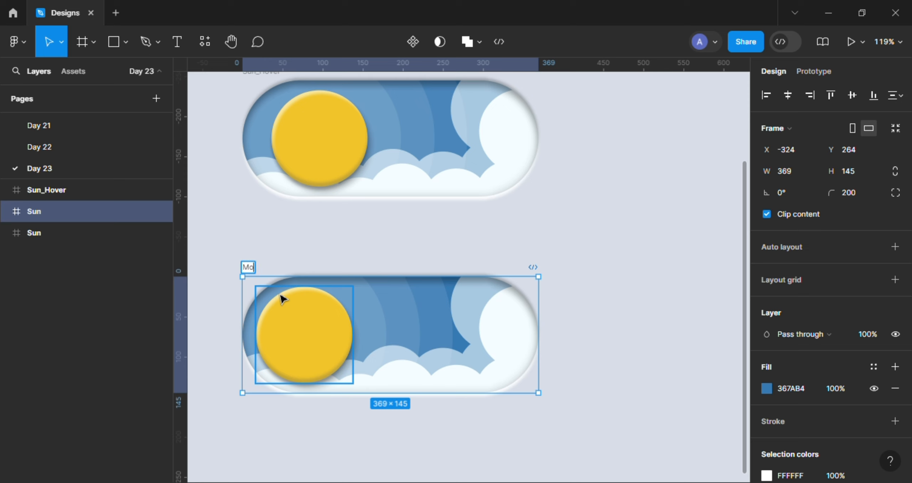
scroll(309, 322, down, 1)
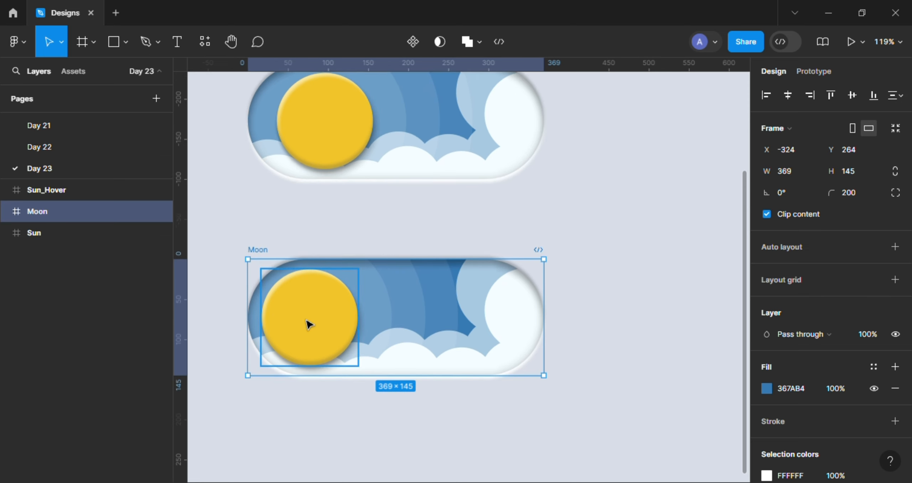
Set the Moon group's X to 0 inside the Moon frame's Sun and Moon layer, so it covers the sun
click(310, 322)
scroll(309, 322, up, 2)
click(17, 232)
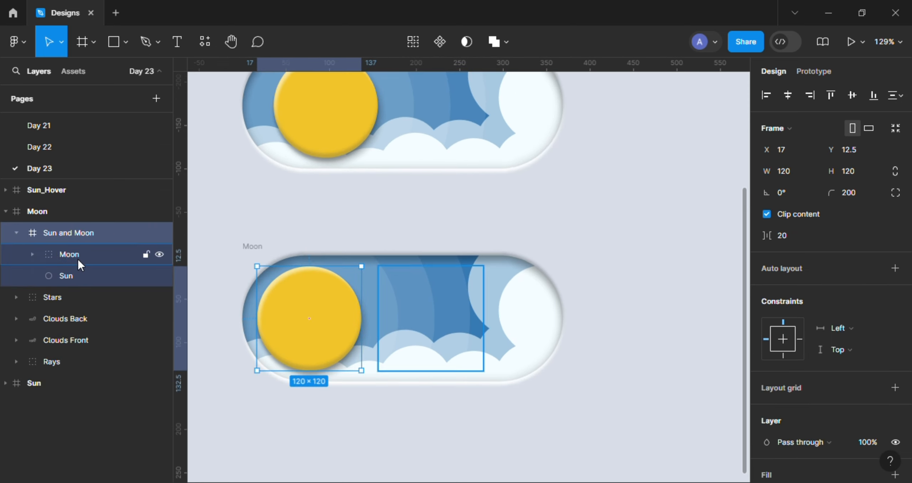
click(77, 256)
text(0)
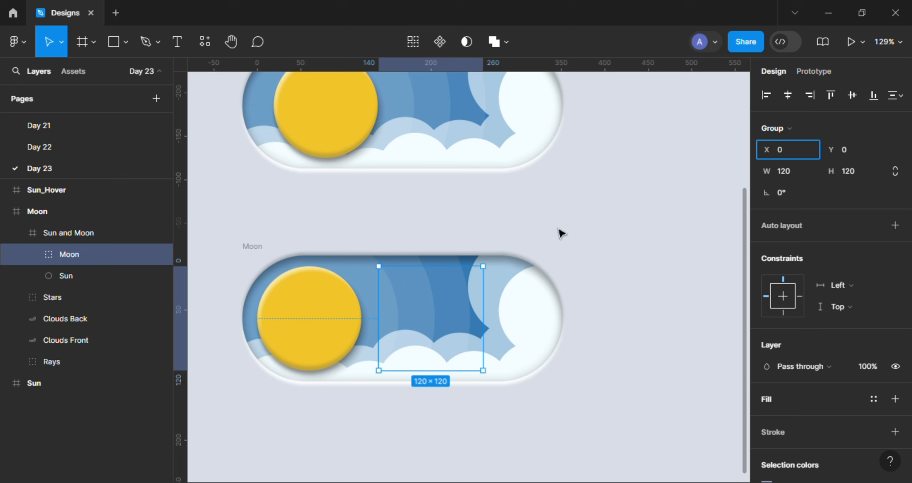
key(Return)
scroll(533, 228, down, 3)
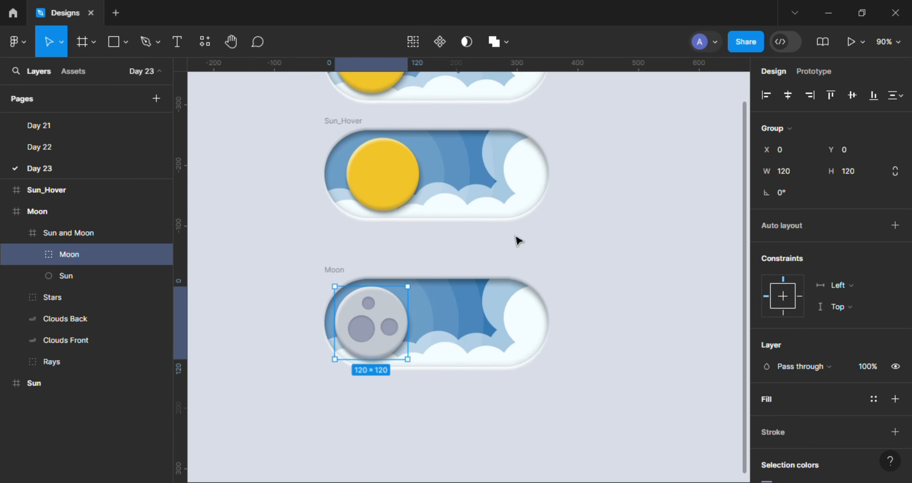
scroll(518, 241, up, 1)
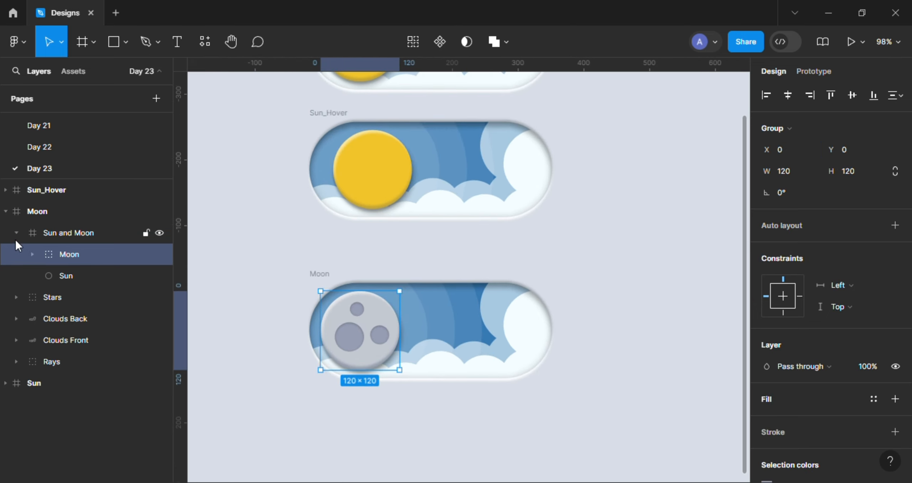
Move the Sun and Moon frame and the Rays group in the Moon frame together about 212 px to the right
click(16, 233)
click(85, 231)
shift+click(71, 318)
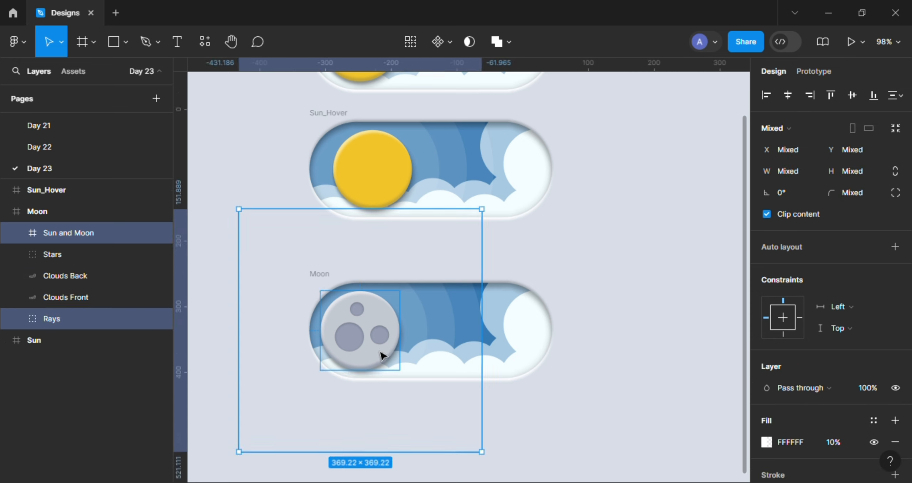
scroll(381, 355, up, 1)
scroll(637, 227, up, 1)
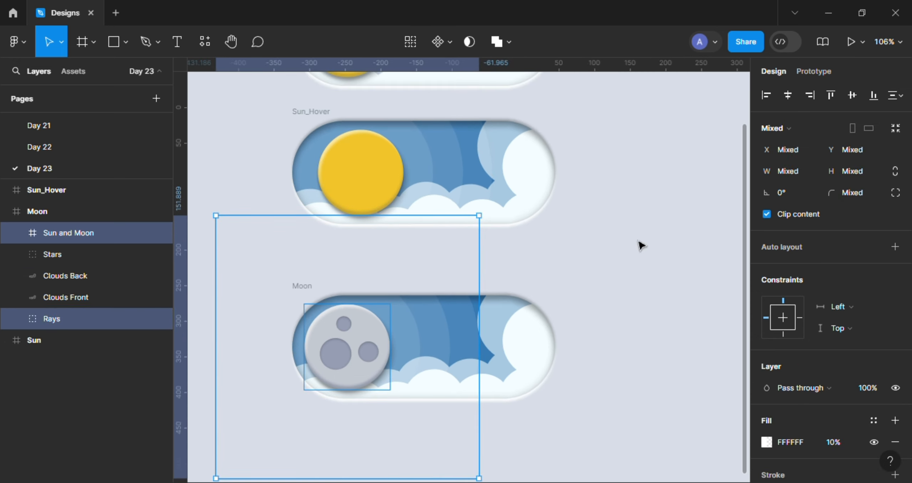
drag(783, 151, 141, 160)
scroll(687, 208, down, 1)
scroll(655, 298, up, 3)
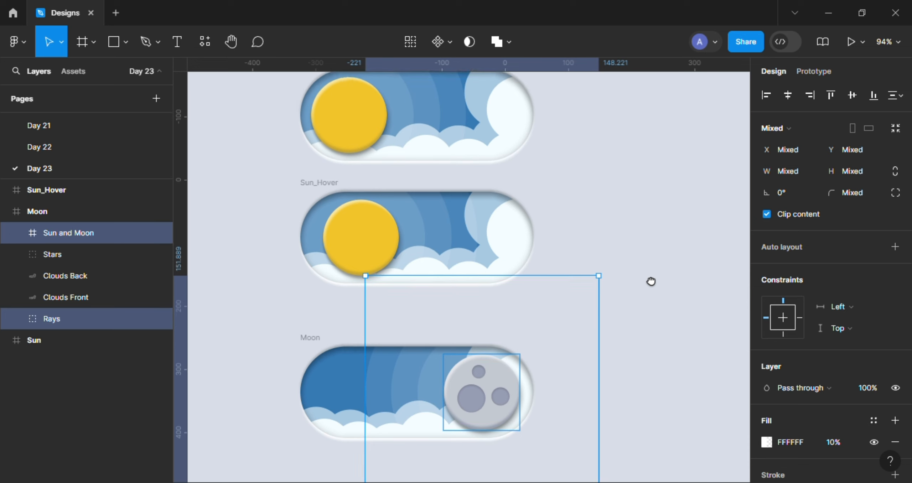
scroll(655, 242, up, 1)
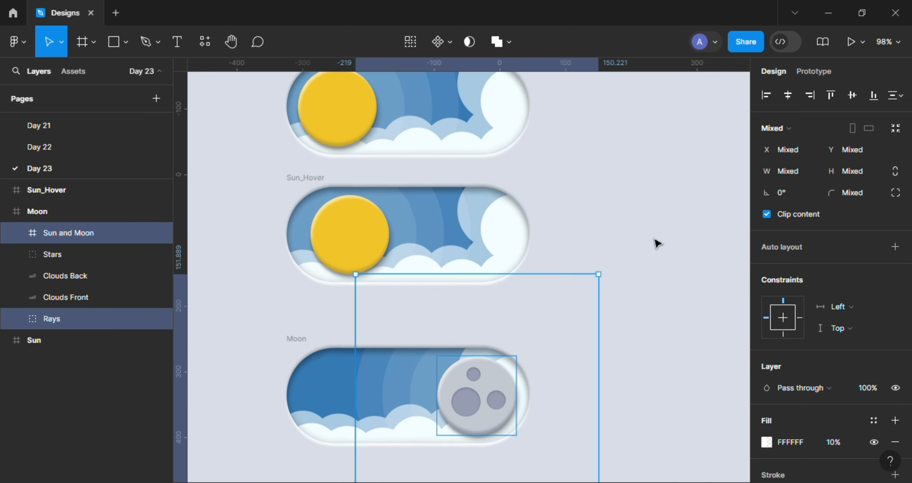
Move the Moon frame's Stars, Clouds Back and Clouds Front layers down about 224 px, bringing the stars in and the clouds out
scroll(619, 215, down, 2)
scroll(641, 242, down, 2)
click(53, 254)
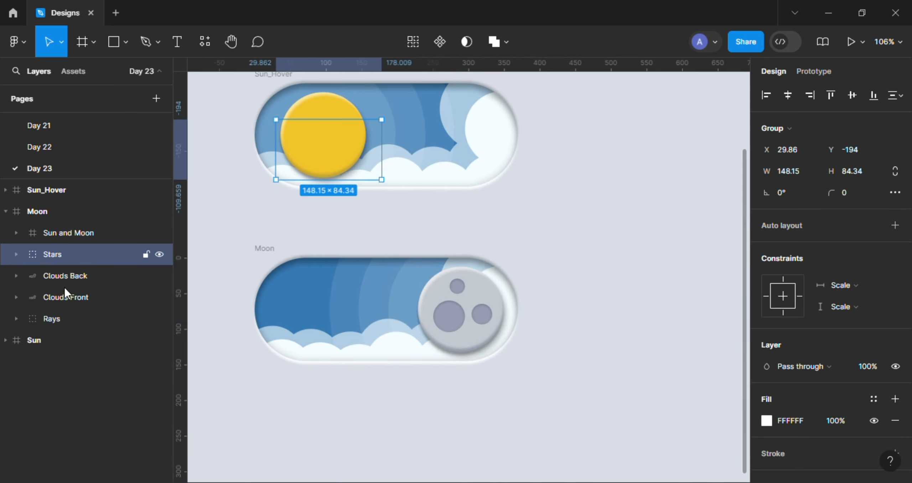
shift+click(64, 299)
scroll(613, 271, down, 2)
scroll(614, 271, up, 1)
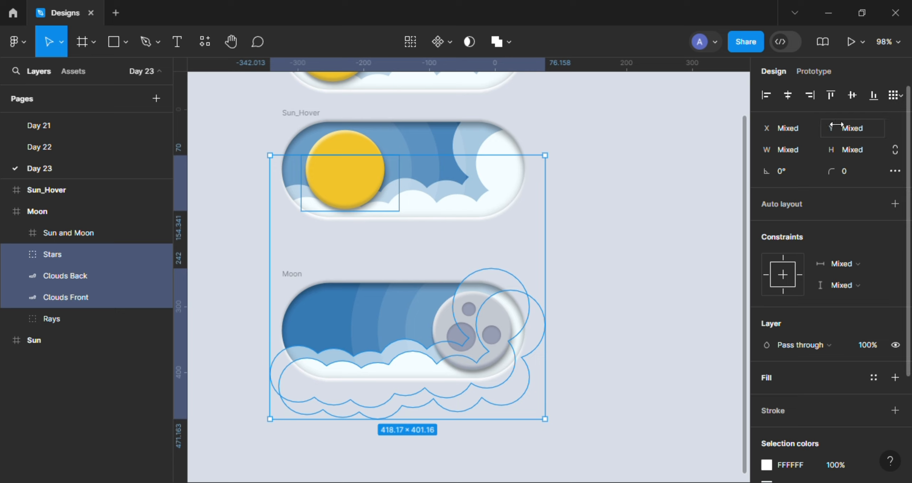
drag(834, 129, 222, 166)
scroll(565, 310, down, 2)
drag(565, 308, 569, 279)
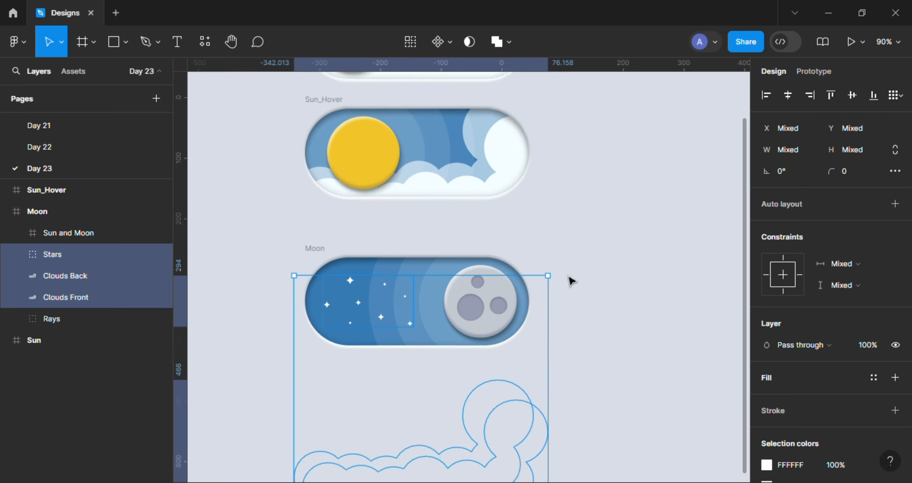
scroll(574, 262, up, 2)
click(623, 235)
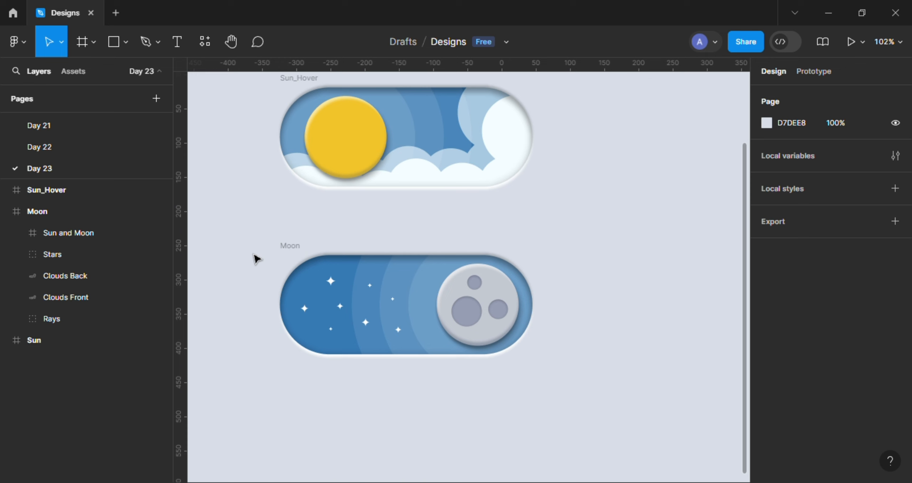
Set the Moon frame's fill colour to 1D1F2D
click(291, 248)
drag(412, 247, 420, 218)
scroll(421, 224, up, 3)
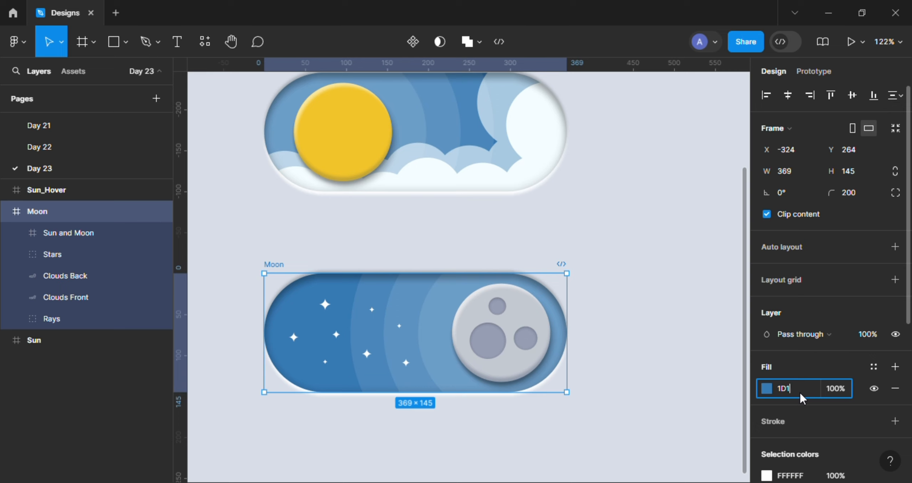
text(2D)
key(Return)
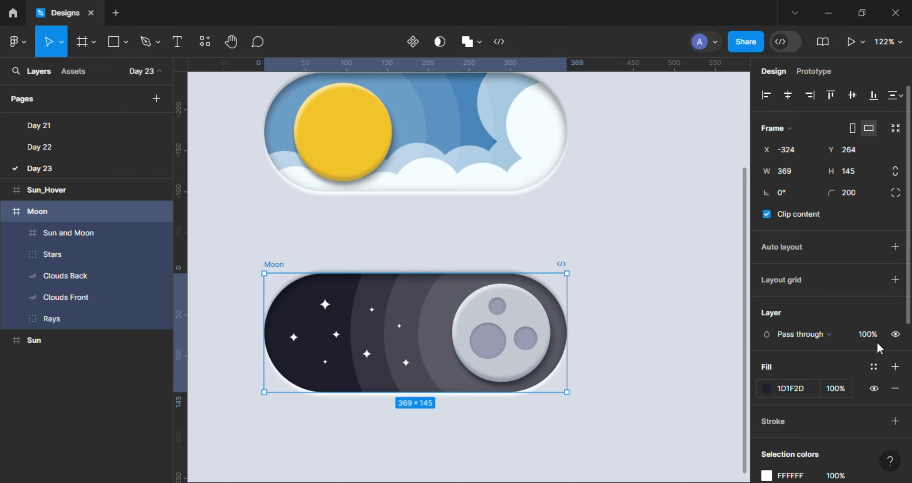
Duplicate the Moon frame directly below the original, at X -324 and Y 458
scroll(651, 255, down, 3)
scroll(640, 271, up, 1)
drag(641, 274, 614, 246)
click(615, 246)
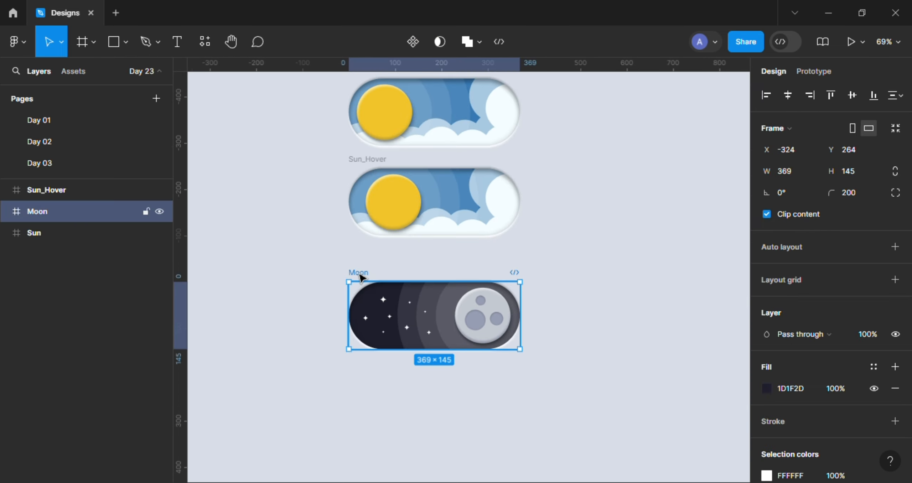
drag(359, 273, 360, 371)
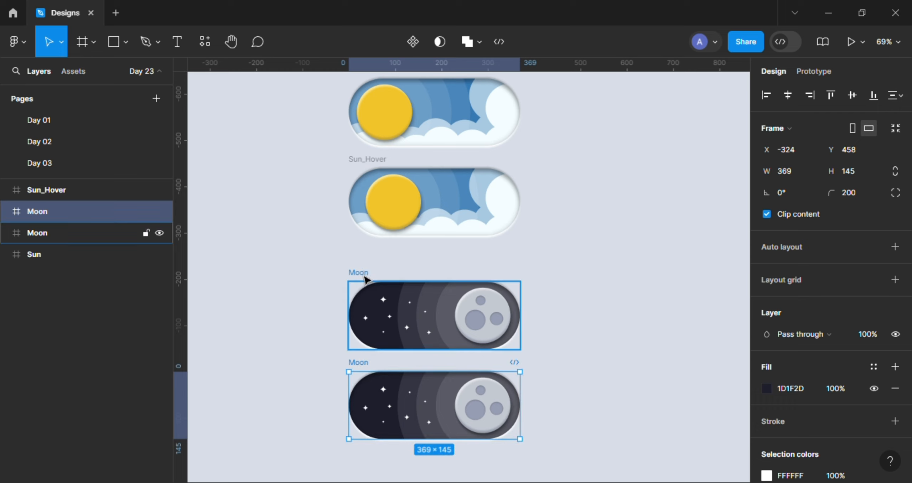
Rename the upper of the two Moon frames as Moon_Hover
click(360, 272)
double_click(359, 273)
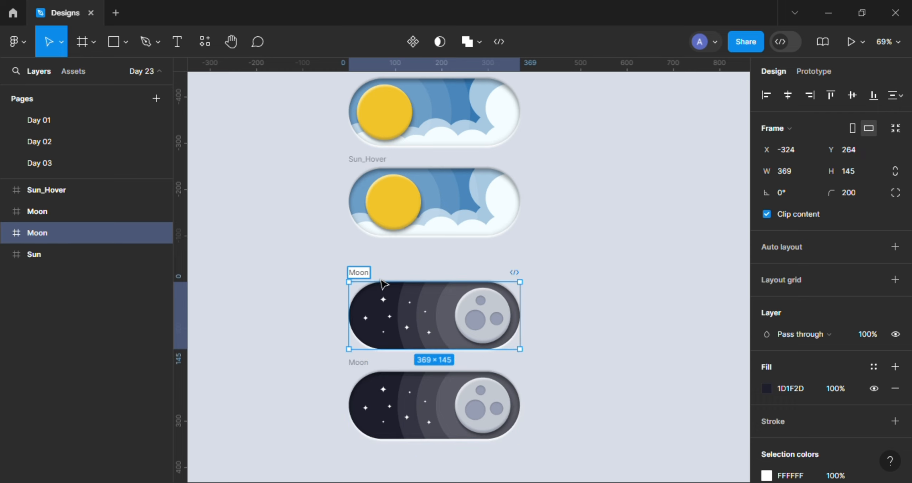
text(Moon_Hover)
key(Return)
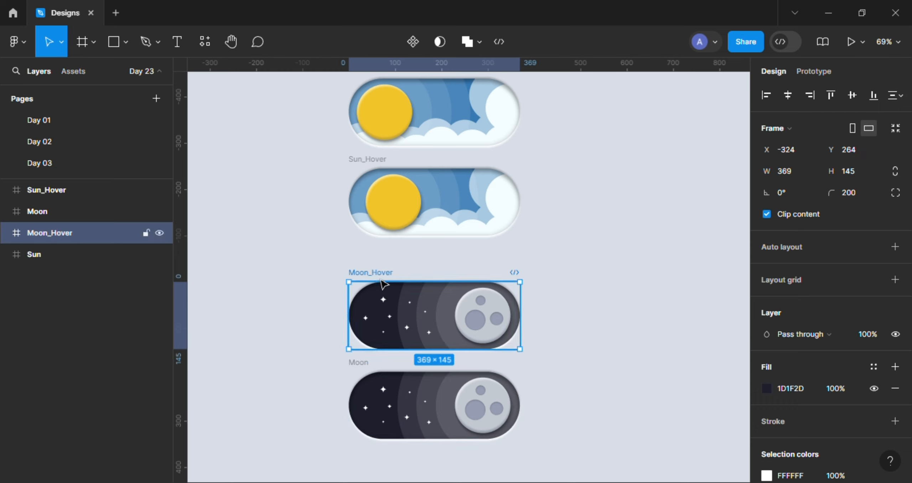
scroll(560, 281, up, 3)
drag(567, 277, 562, 295)
scroll(456, 197, up, 2)
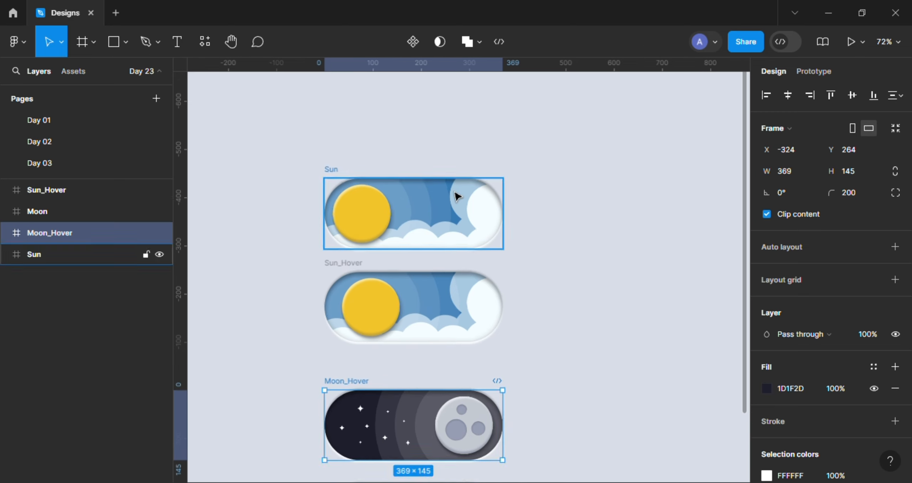
Shift the Moon_Hover frame's Sun and Moon and Rays layers left by about 17 px
drag(608, 385, 604, 180)
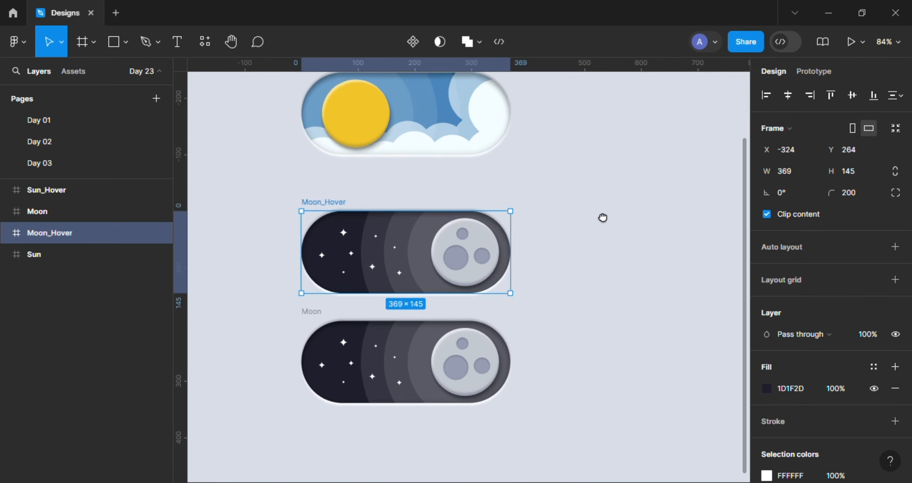
scroll(602, 216, up, 2)
scroll(464, 299, up, 2)
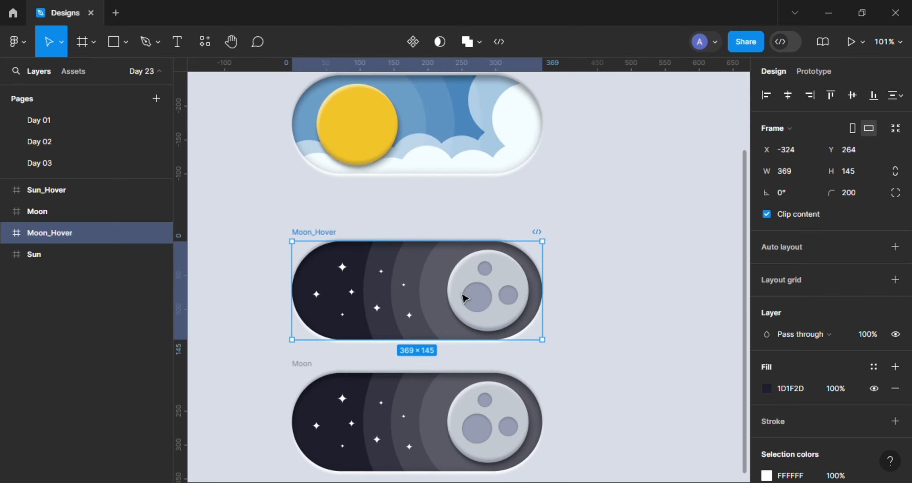
click(471, 292)
shift+click(72, 341)
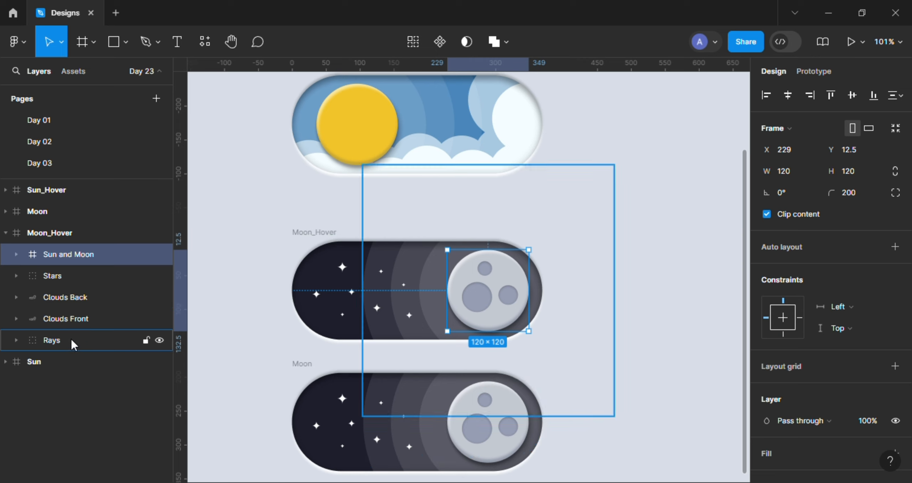
drag(770, 150, 744, 146)
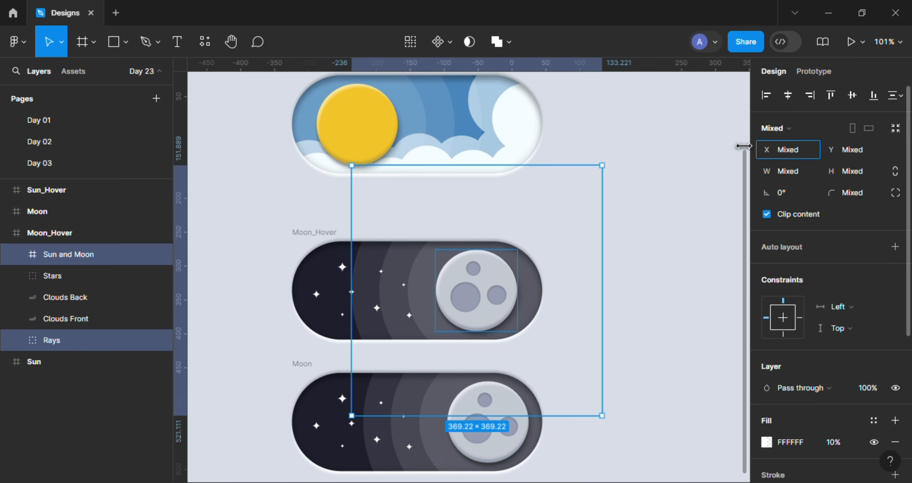
scroll(673, 181, up, 1)
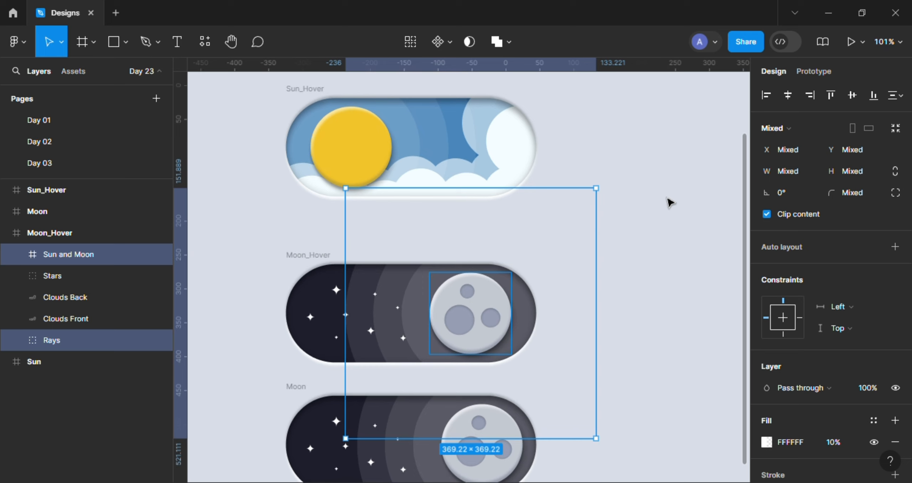
click(665, 184)
Combine the Sun, Sun_Hover, Moon_Hover and Moon frames into one component set
scroll(655, 222, down, 2)
drag(665, 184, 633, 266)
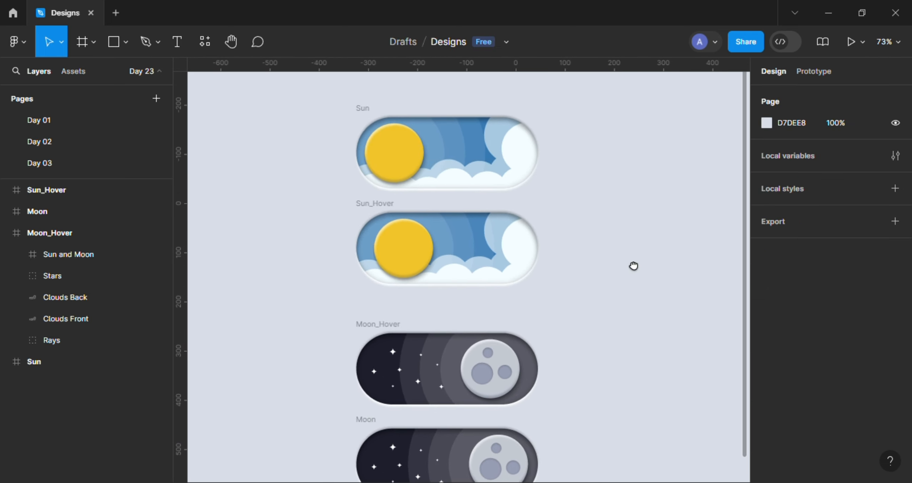
scroll(620, 235, down, 1)
scroll(631, 192, down, 2)
drag(647, 95, 387, 426)
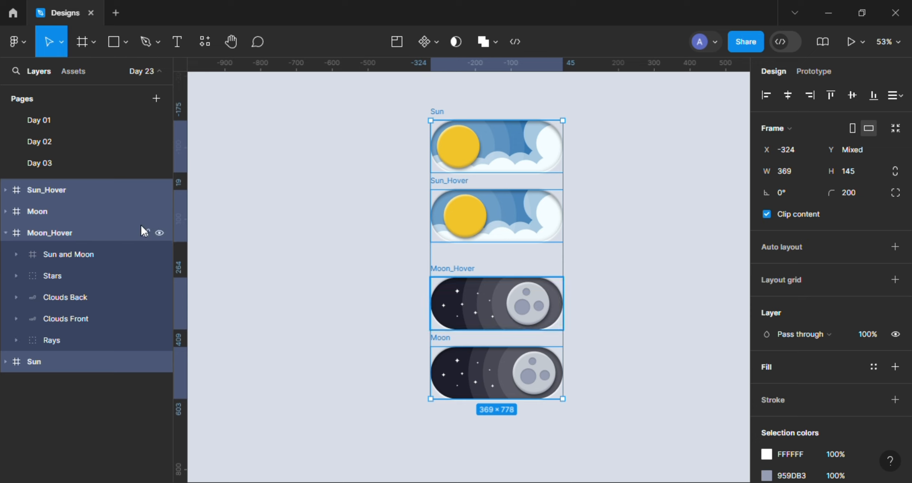
click(6, 233)
click(424, 41)
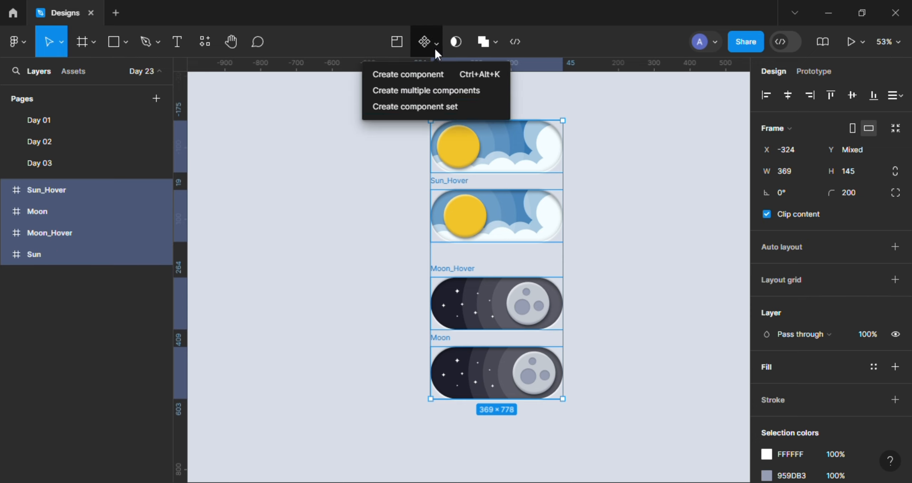
click(433, 107)
scroll(467, 153, down, 1)
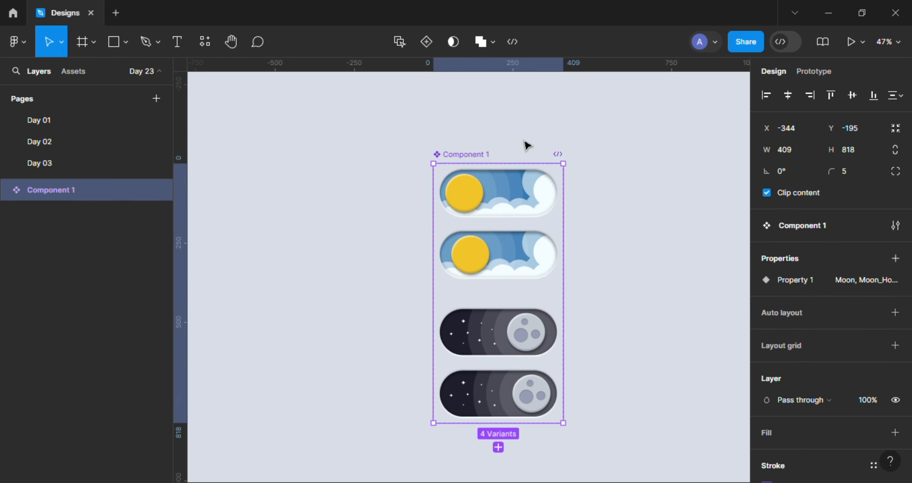
Add a While hovering prototype interaction from the Sun variant's Sun and Moon layer that changes to Sun_Hover
scroll(573, 104, up, 2)
click(813, 71)
scroll(424, 199, up, 1)
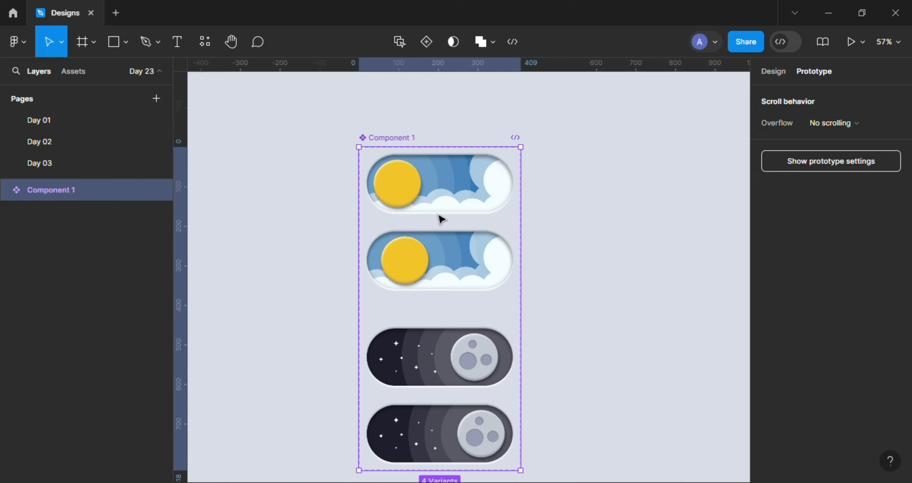
double_click(406, 194)
drag(396, 209, 644, 160)
click(600, 167)
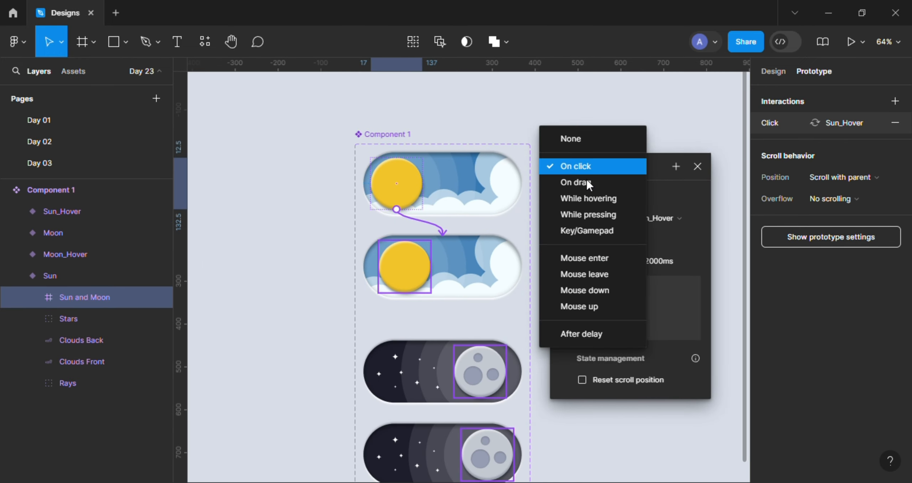
click(600, 198)
click(600, 199)
click(600, 202)
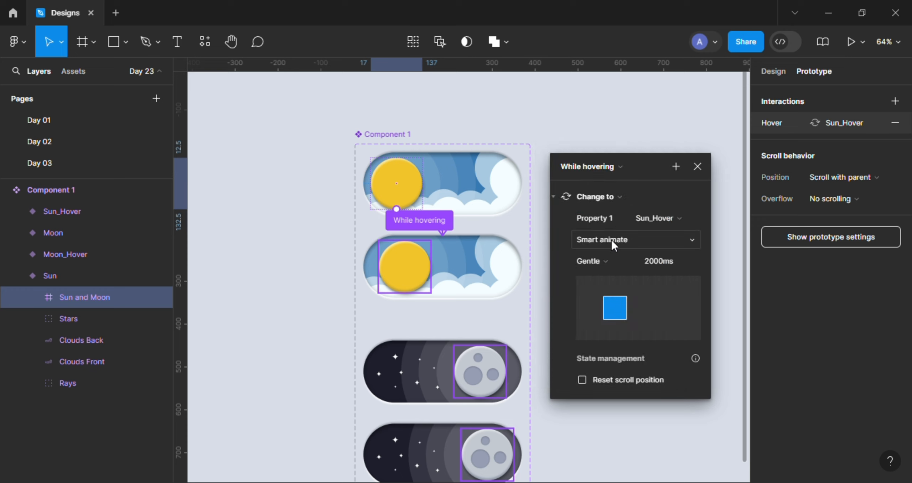
Set the Sun variant's hover transition to Smart animate with Ease out and a 300 ms duration
click(612, 239)
click(607, 240)
click(607, 262)
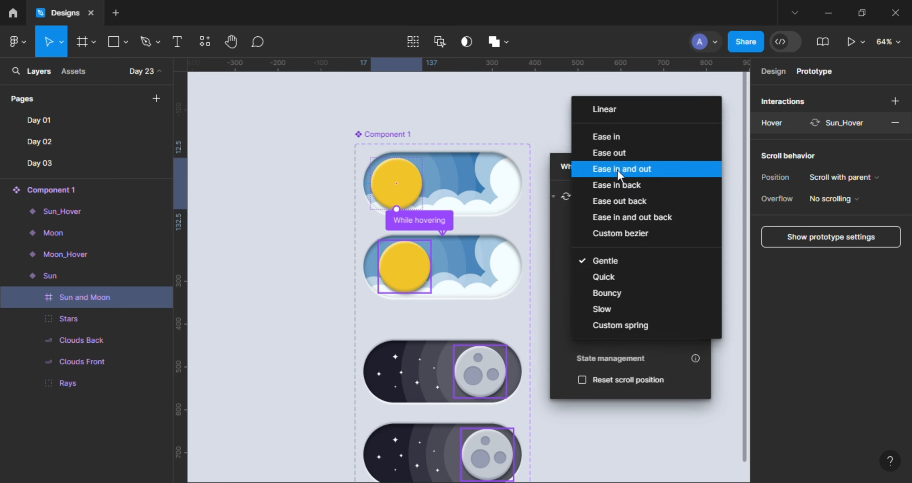
click(621, 154)
click(663, 262)
text(300)
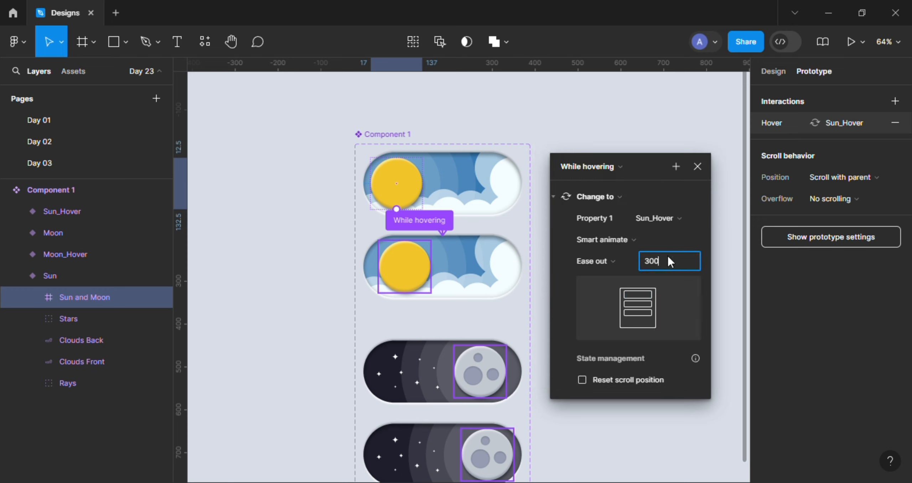
key(Return)
click(704, 164)
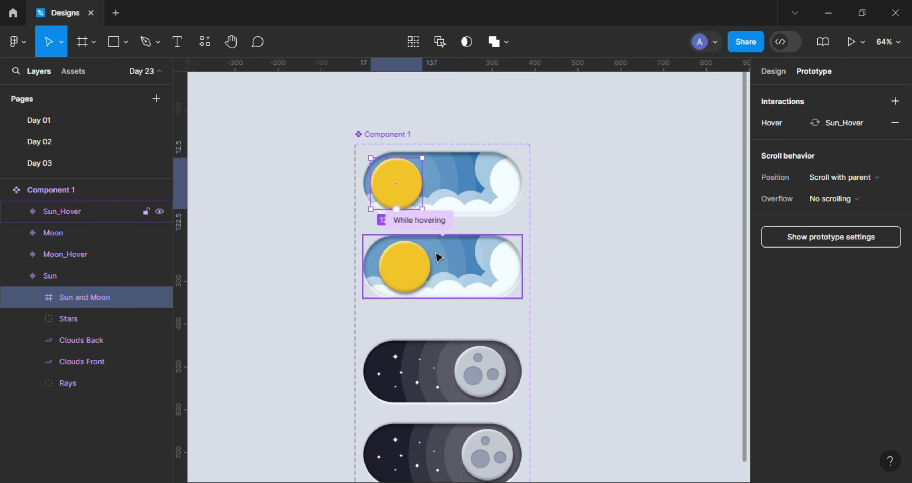
Add an On click interaction from the sun circles of both the Sun and Sun_Hover variants that changes to Moon
scroll(428, 249, up, 2)
click(415, 285)
double_click(415, 286)
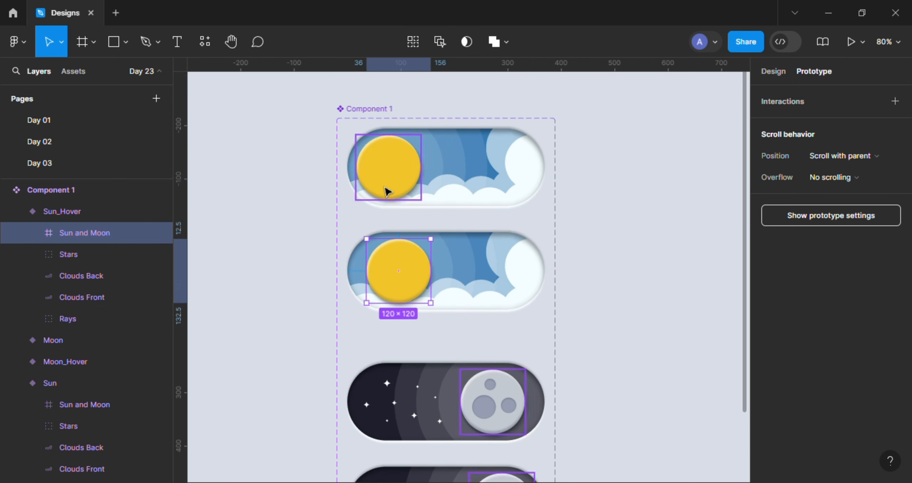
shift+click(392, 183)
scroll(393, 174, down, 2)
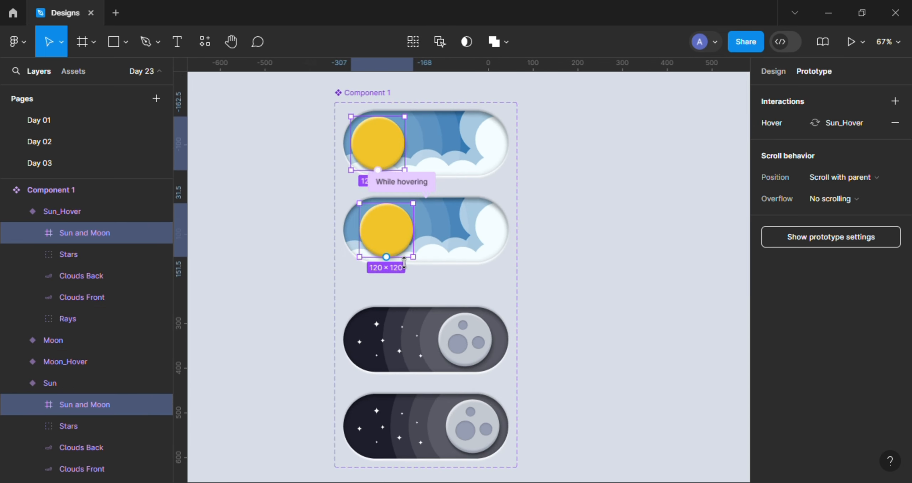
drag(390, 260, 430, 407)
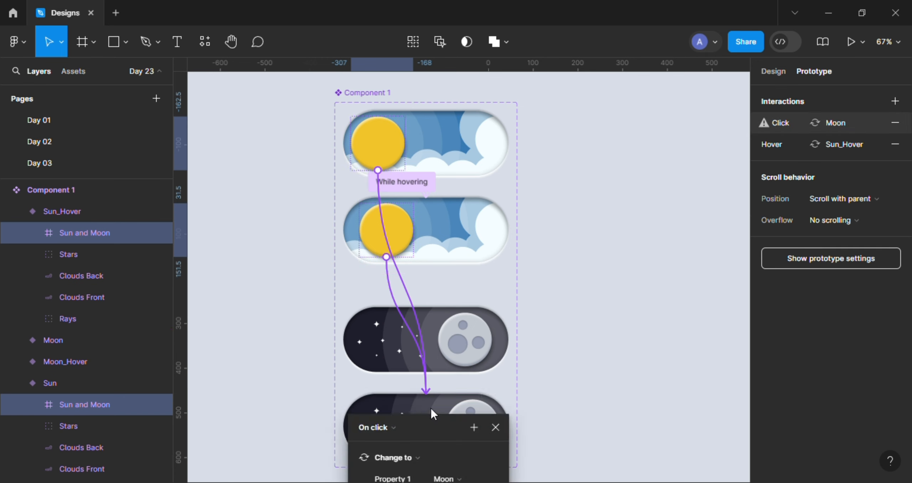
click(559, 184)
click(547, 188)
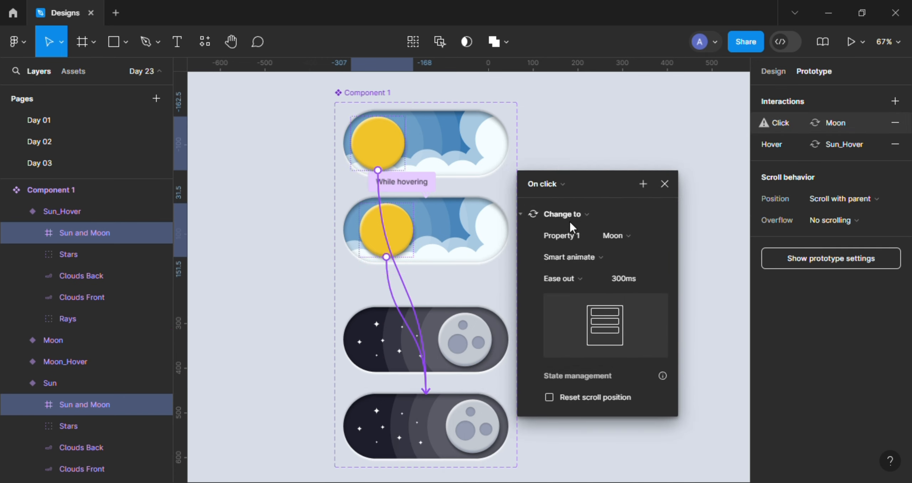
click(570, 219)
click(571, 215)
Set the click transition to Moon to Smart animate with the Gentle curve and a 2000 ms duration
click(563, 257)
click(562, 259)
click(565, 279)
click(583, 384)
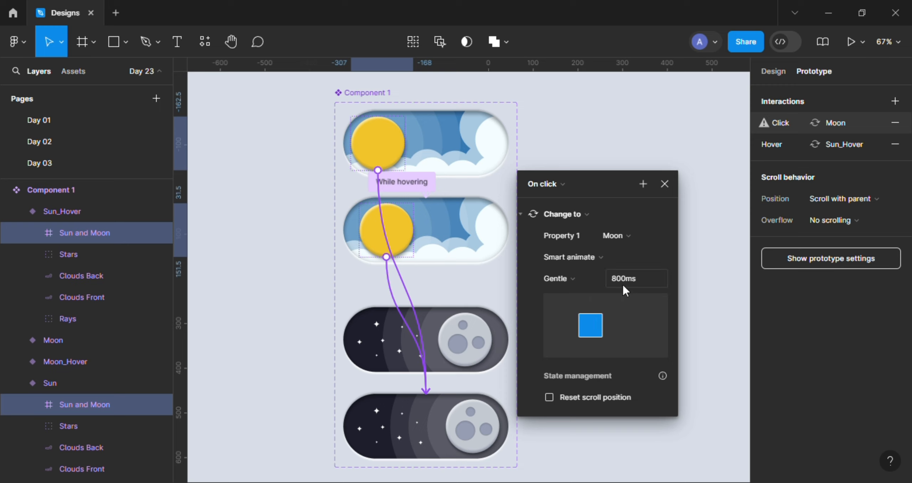
text(000)
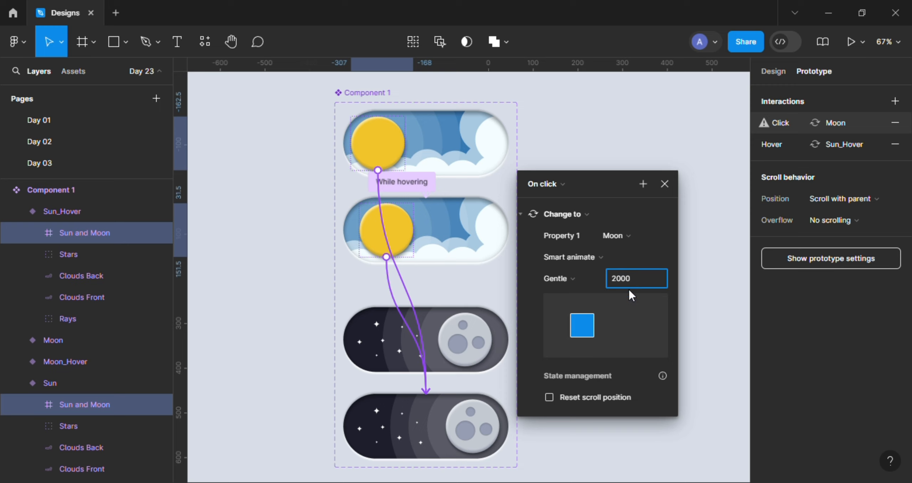
key(Return)
click(664, 184)
Add a While hovering interaction from the Moon variant's Sun and Moon layer that changes to Moon_Hover
scroll(653, 210, left, 3)
scroll(653, 210, down, 1)
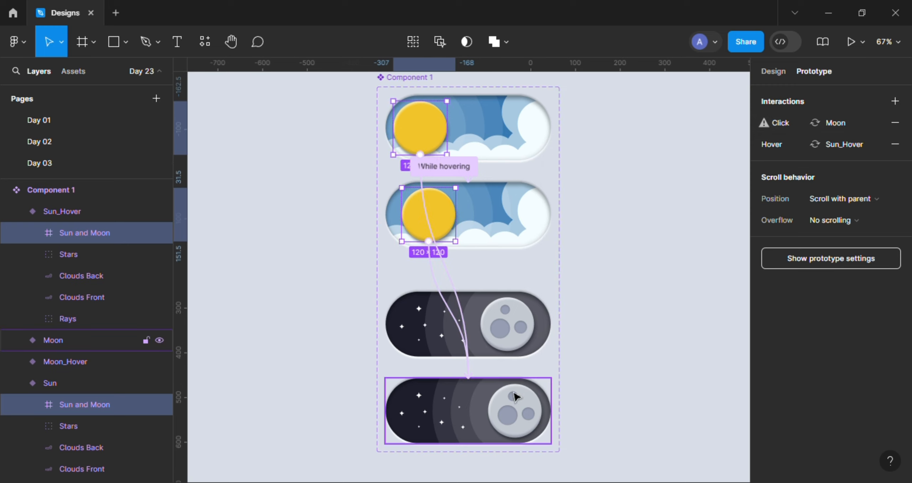
click(515, 420)
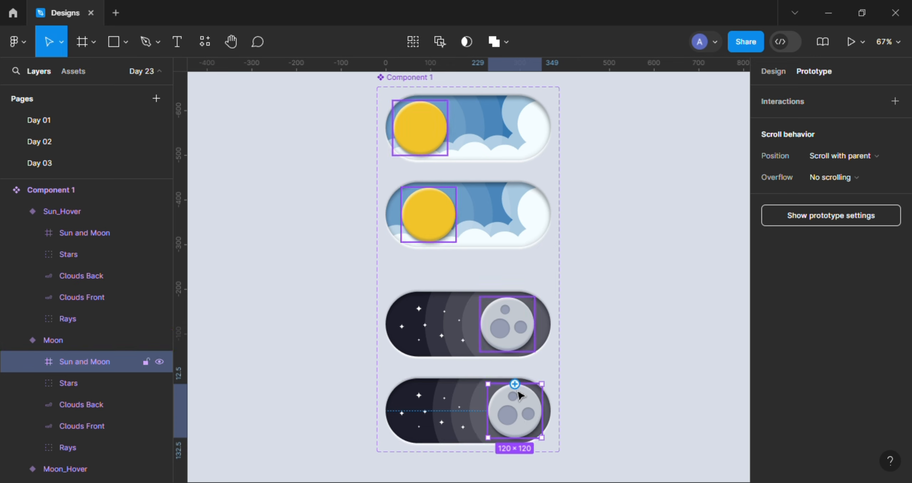
drag(513, 387, 492, 362)
drag(437, 384, 544, 234)
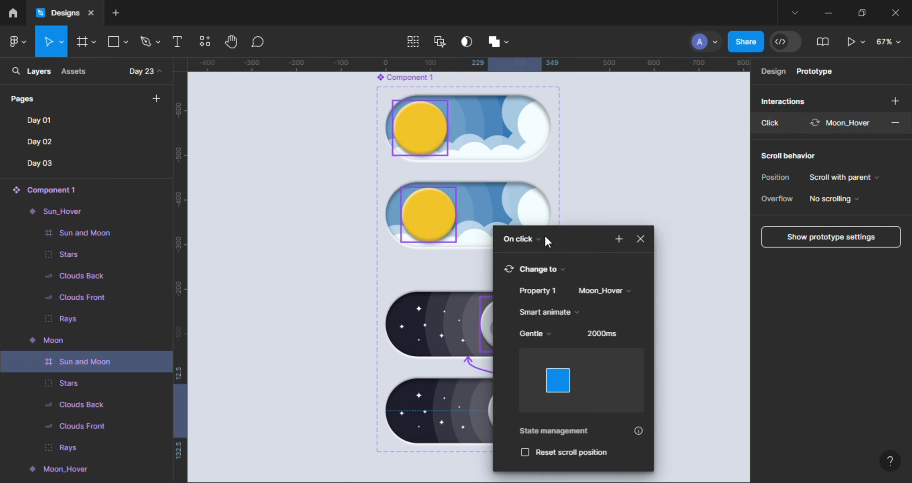
click(544, 235)
click(542, 275)
click(541, 268)
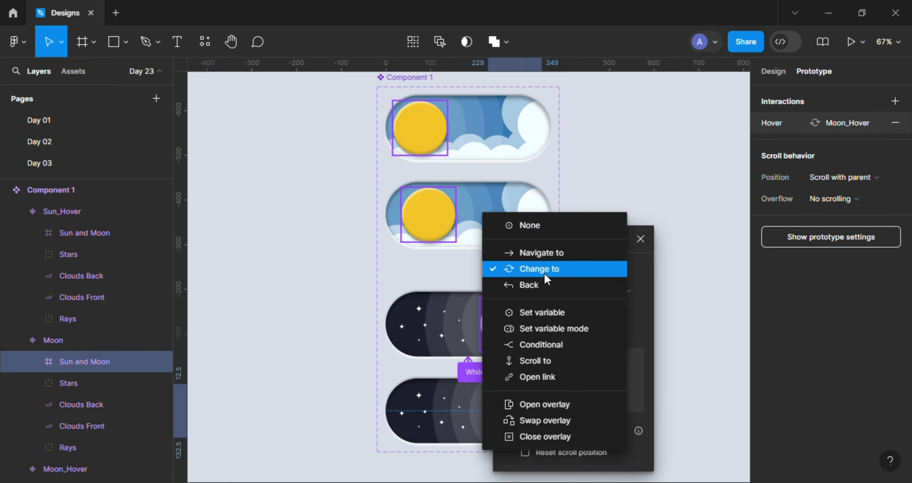
click(544, 271)
Set the Moon variant's hover transition to Ease out with a 300 ms duration
click(536, 334)
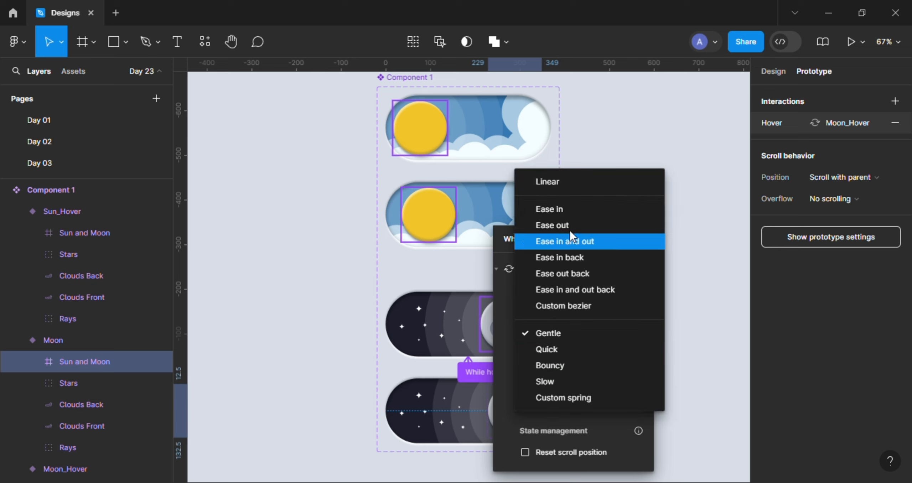
click(562, 222)
click(611, 335)
text(300)
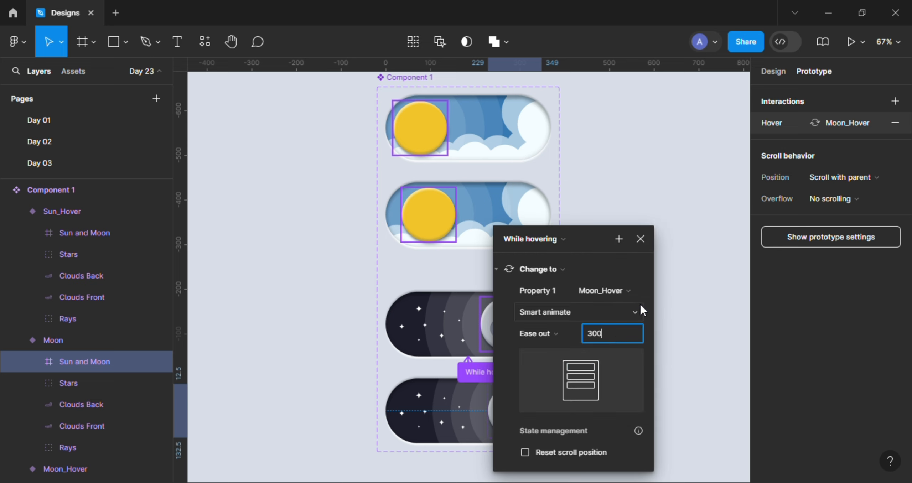
key(Return)
click(640, 239)
Add an On click interaction from the moon circles of both the Moon and Moon_Hover variants that changes to Sun
click(520, 336)
drag(513, 326, 443, 135)
drag(466, 187, 596, 164)
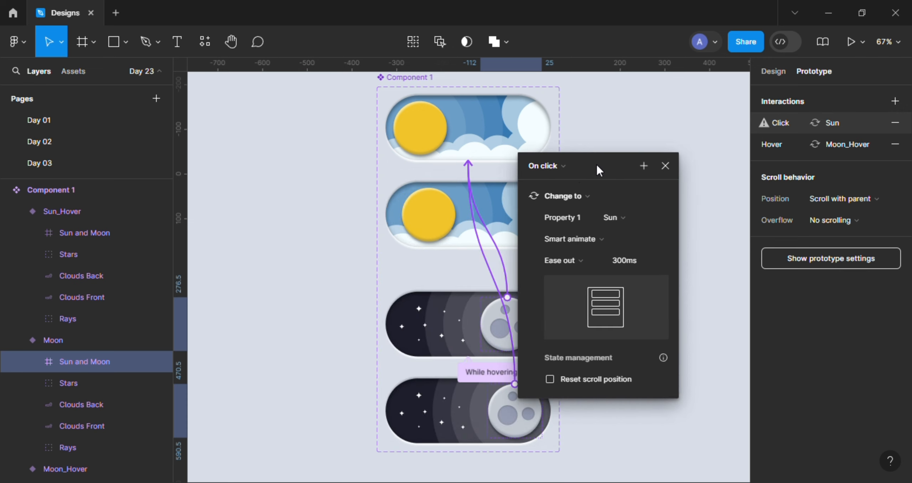
click(565, 167)
click(543, 166)
click(570, 197)
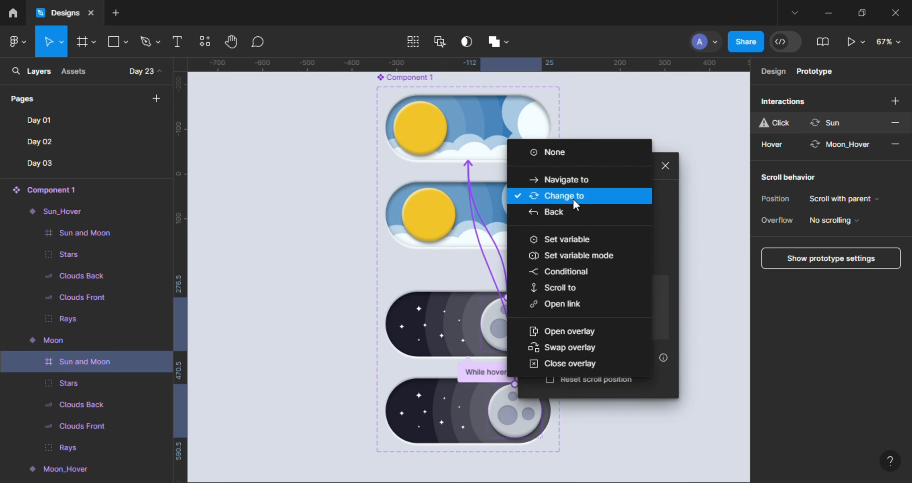
click(572, 197)
Set the click transition to Sun to Smart animate with the Gentle curve and a 2000 ms duration
click(570, 239)
click(572, 236)
click(566, 260)
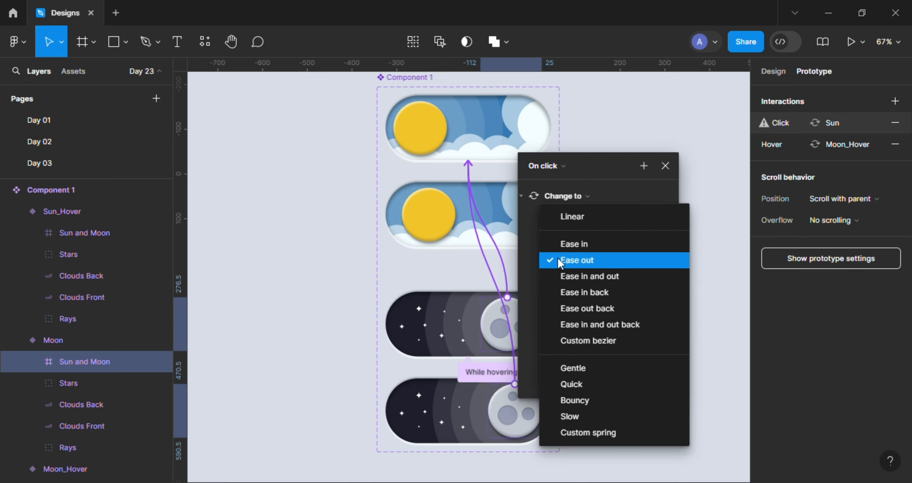
click(593, 368)
text(2000)
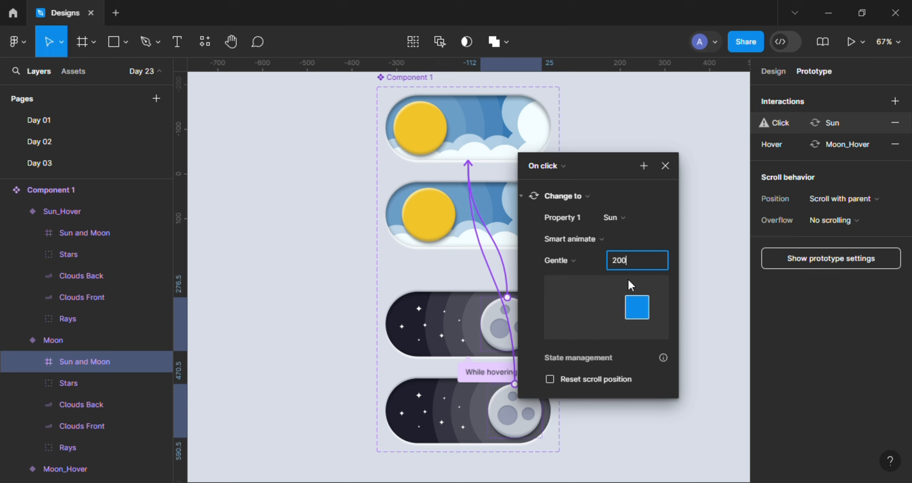
key(Return)
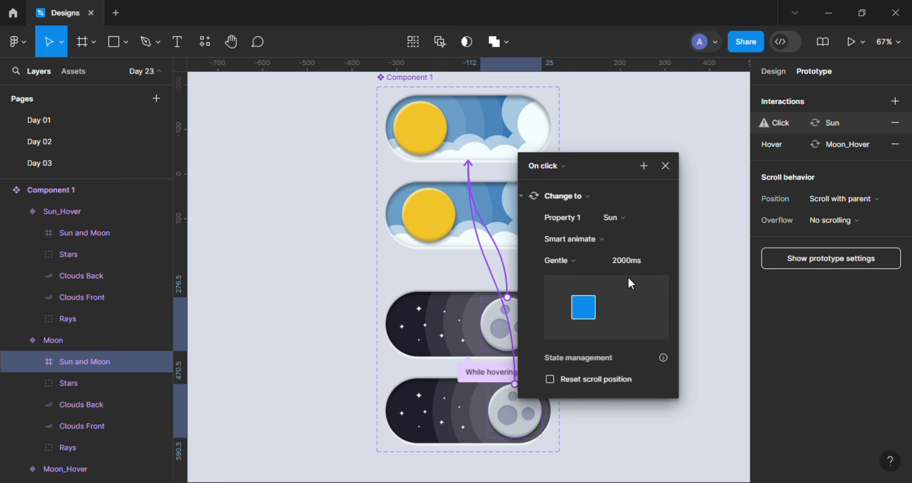
click(665, 165)
Draw a new frame of about 1024 × 572 in the empty canvas area beside the component set
scroll(656, 206, down, 3)
drag(656, 206, 359, 218)
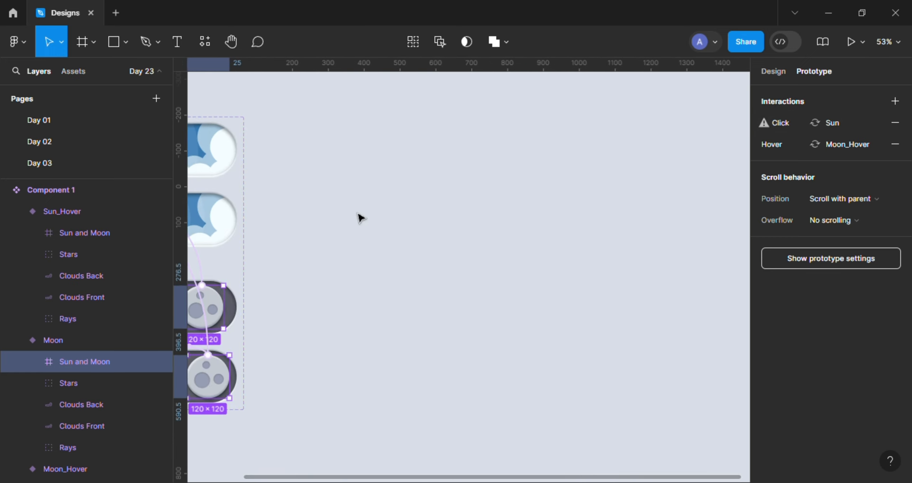
scroll(519, 235, right, 2)
click(96, 45)
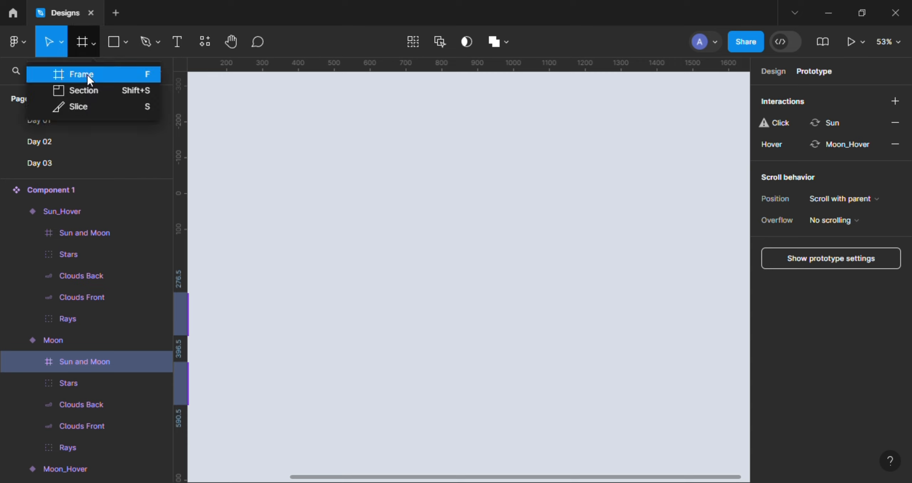
click(82, 71)
drag(253, 200, 630, 415)
scroll(458, 328, down, 1)
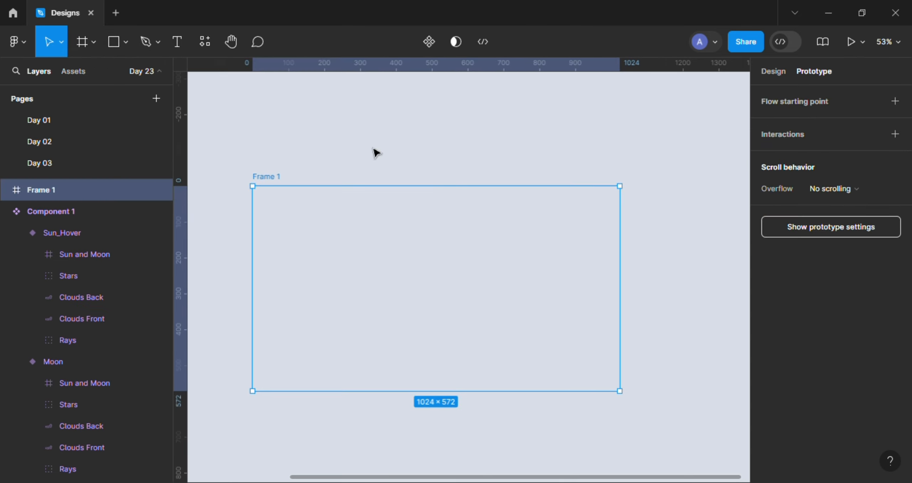
Search the assets for "comp" and place an instance of the day/night toggle, Component 1, in the middle of Frame 1
click(75, 71)
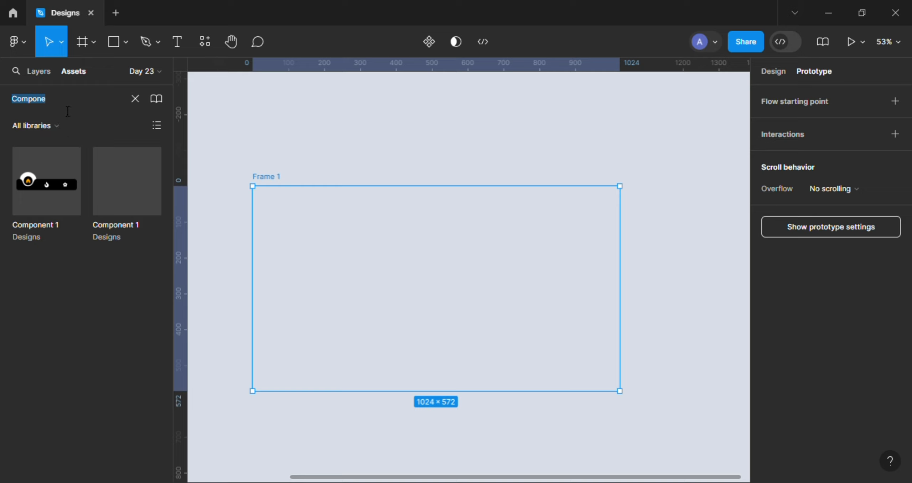
key(BackSpace)
text(comp)
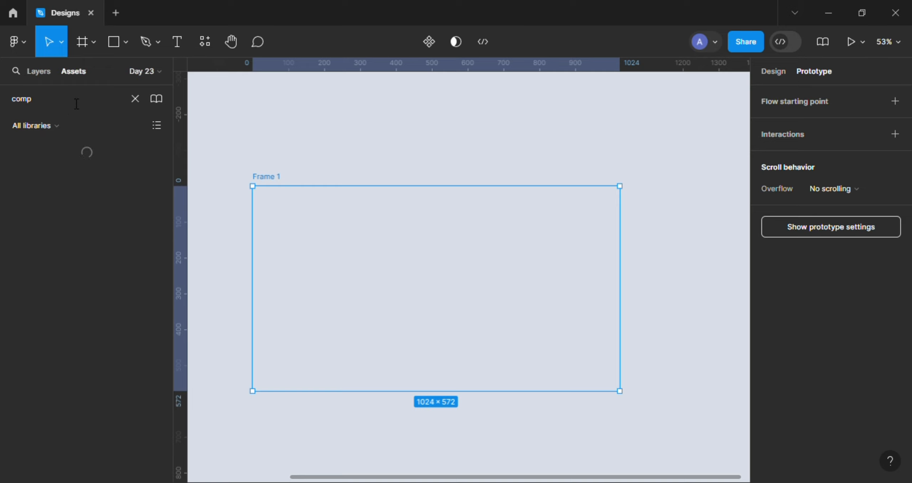
drag(54, 195, 456, 300)
scroll(484, 246, up, 2)
click(397, 227)
drag(397, 227, 417, 218)
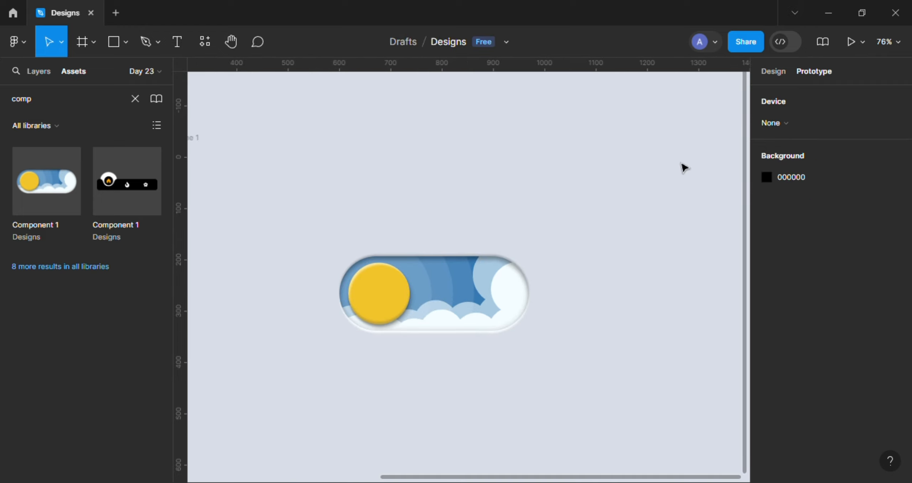
Present the prototype and test the toggle by switching it repeatedly from sun to moon and back
click(852, 42)
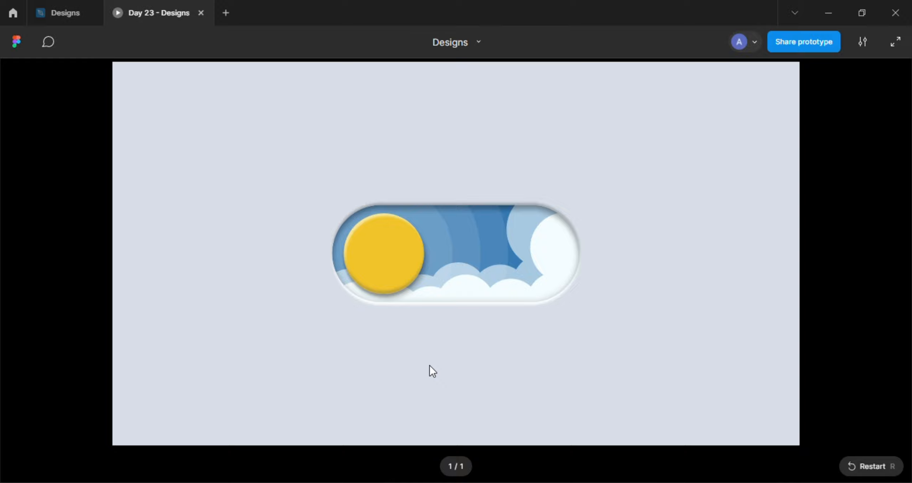
click(394, 282)
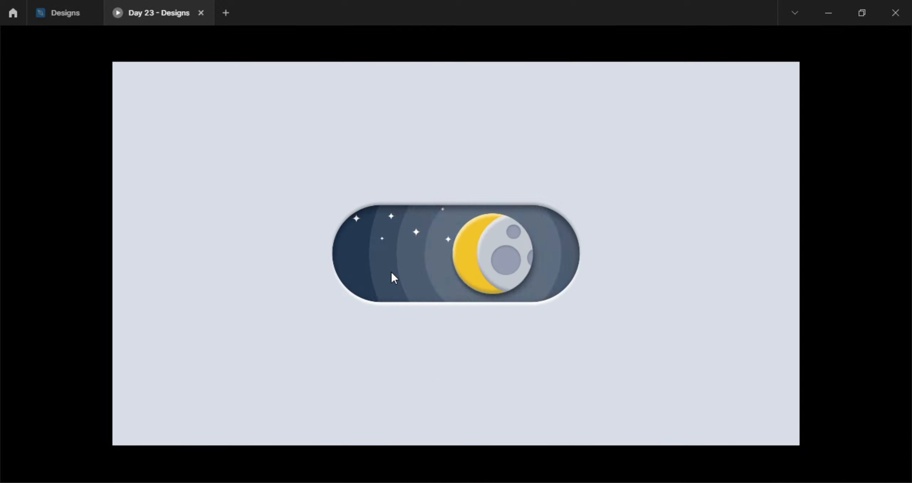
click(521, 263)
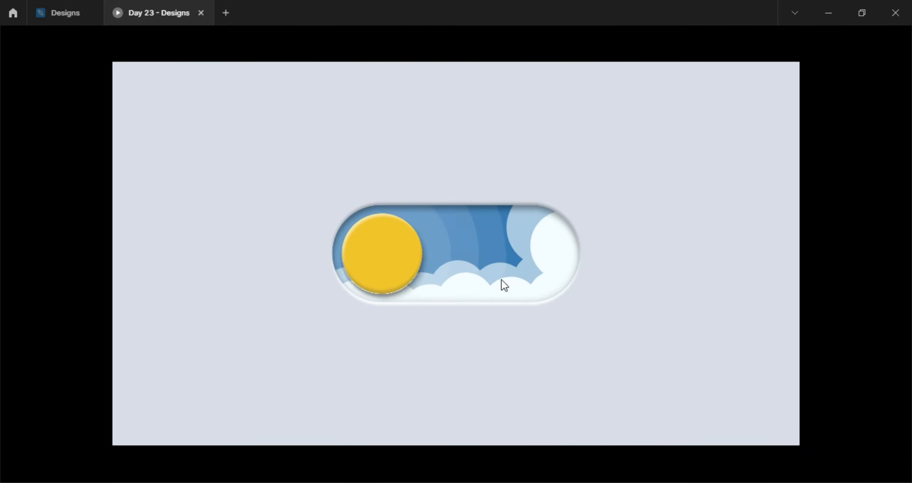
click(391, 285)
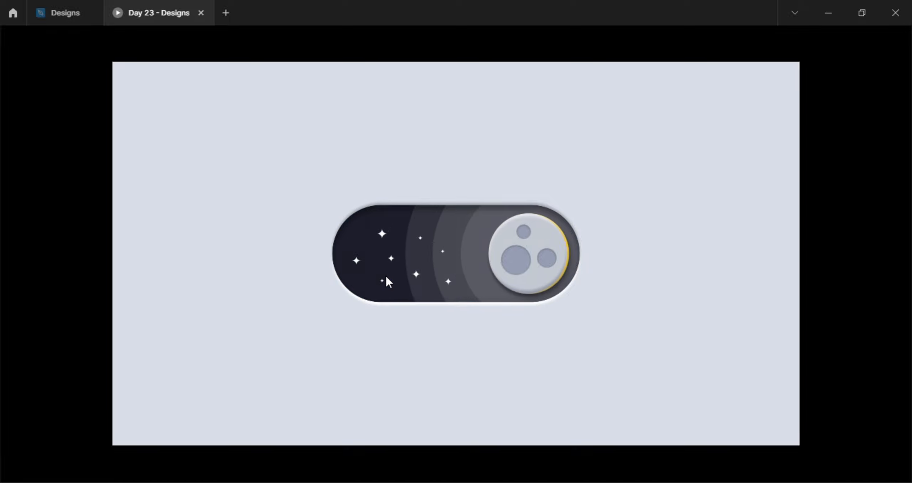
click(528, 264)
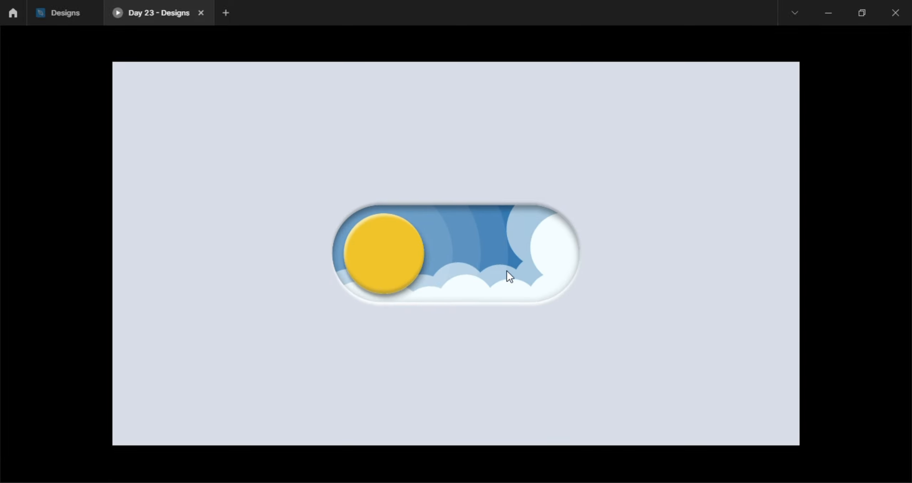
click(396, 291)
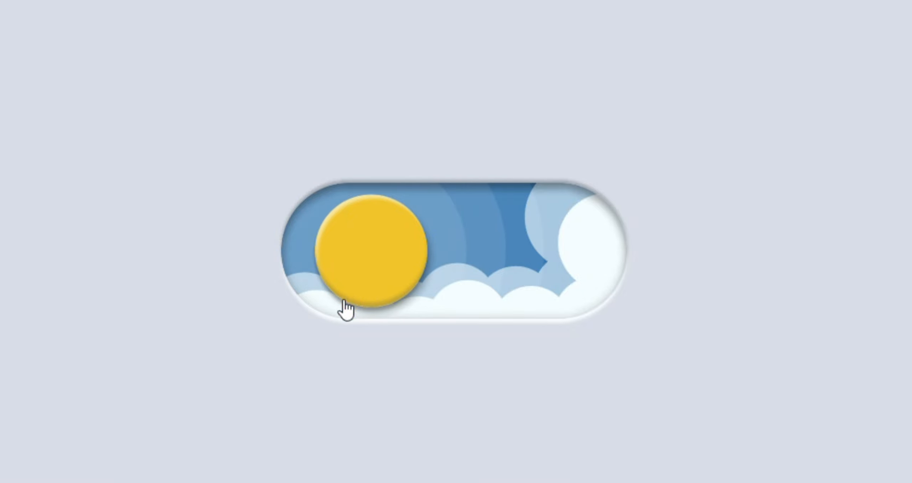
click(349, 287)
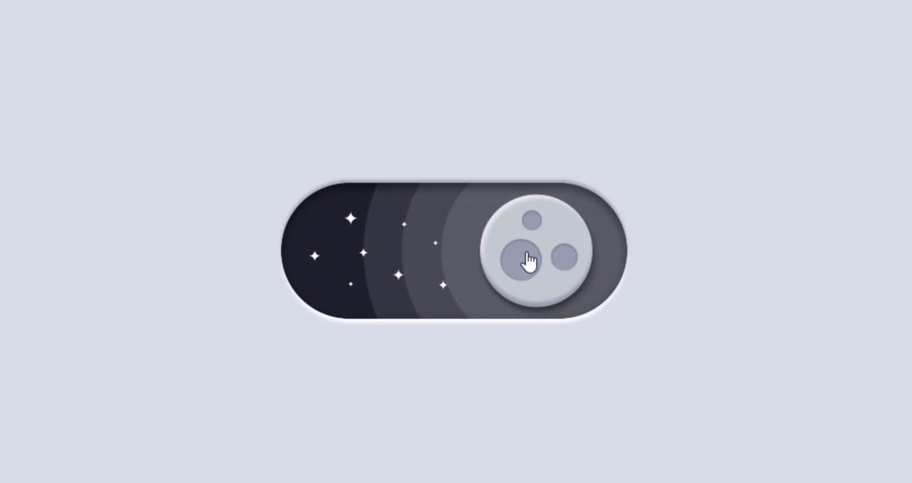
click(517, 287)
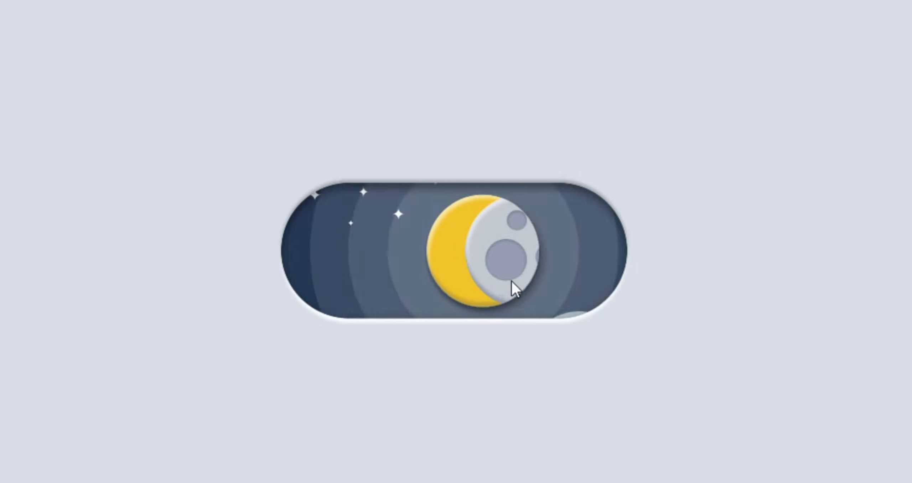